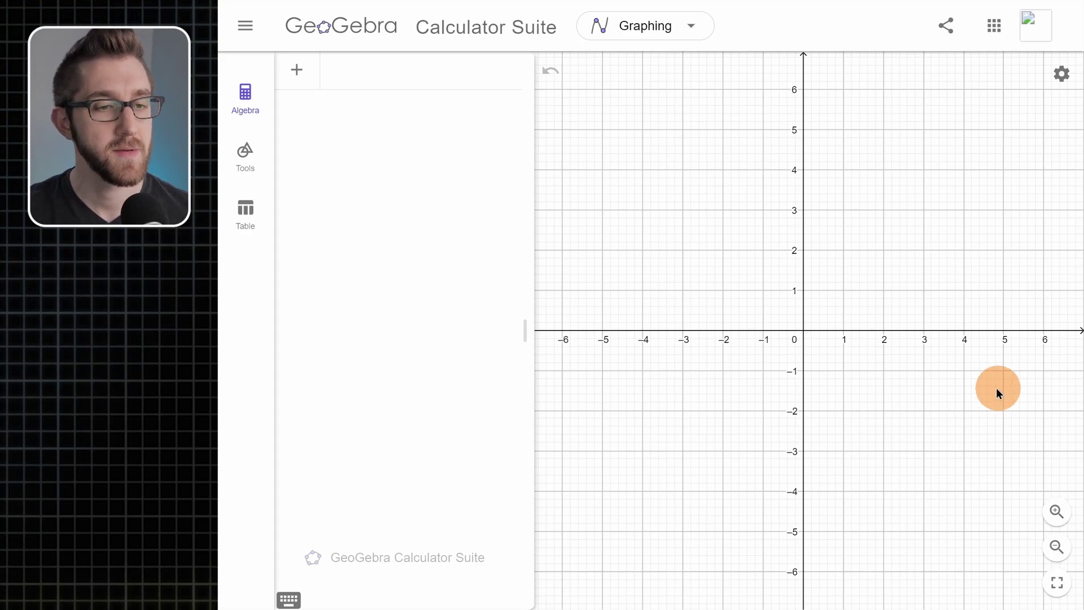
Zoom in at the origin until about 0 to 1.6 fills each axis.
scroll(819, 339, up, 10)
scroll(825, 343, up, 2)
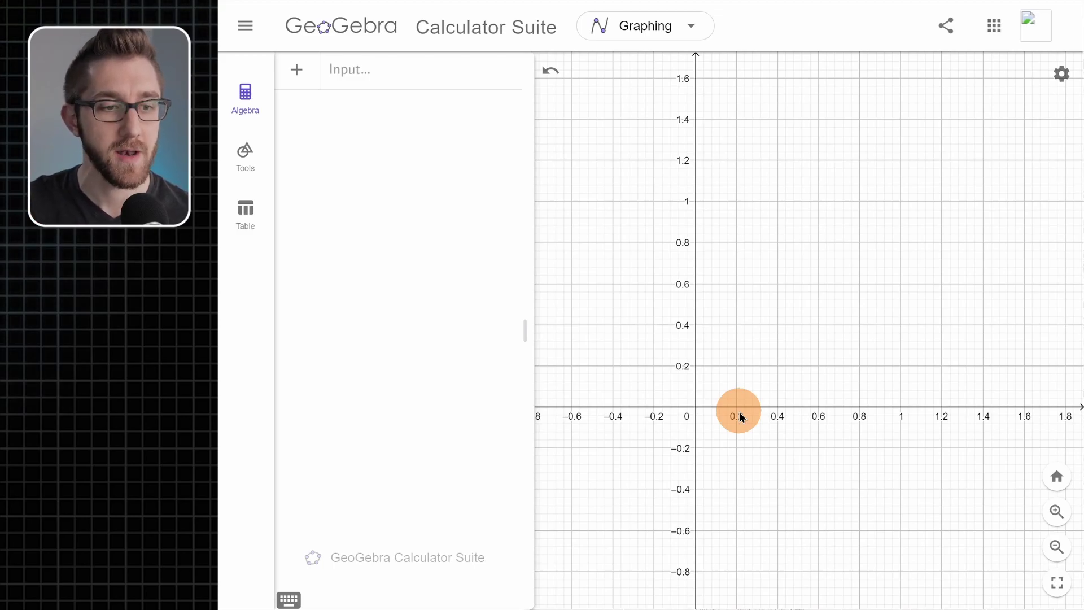
Enter N = 10 in the algebra list to create a slider.
click(418, 79)
text(N = )
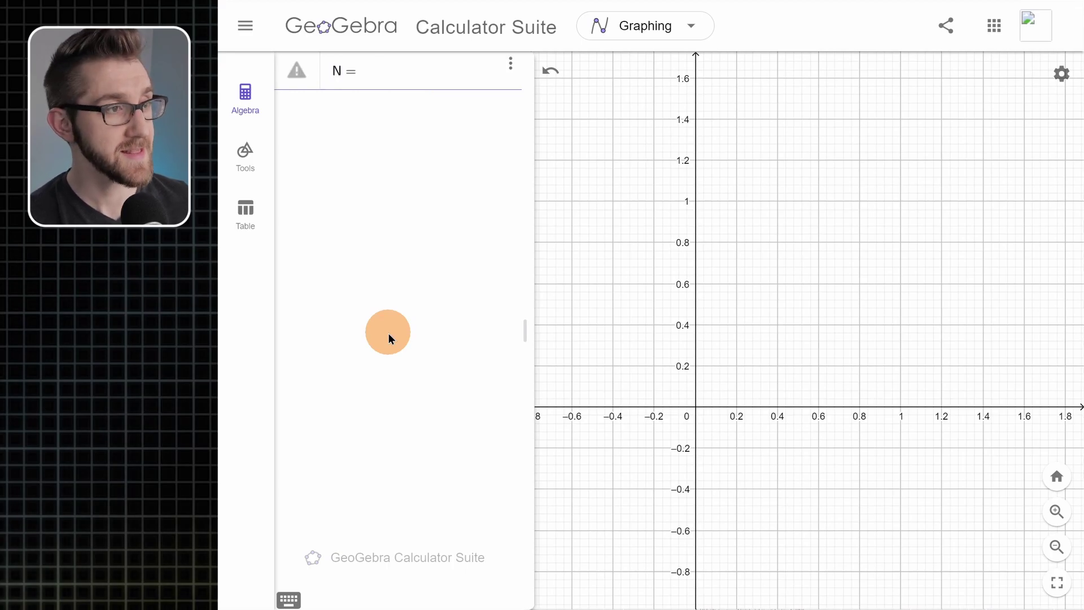
text(10)
key(Return)
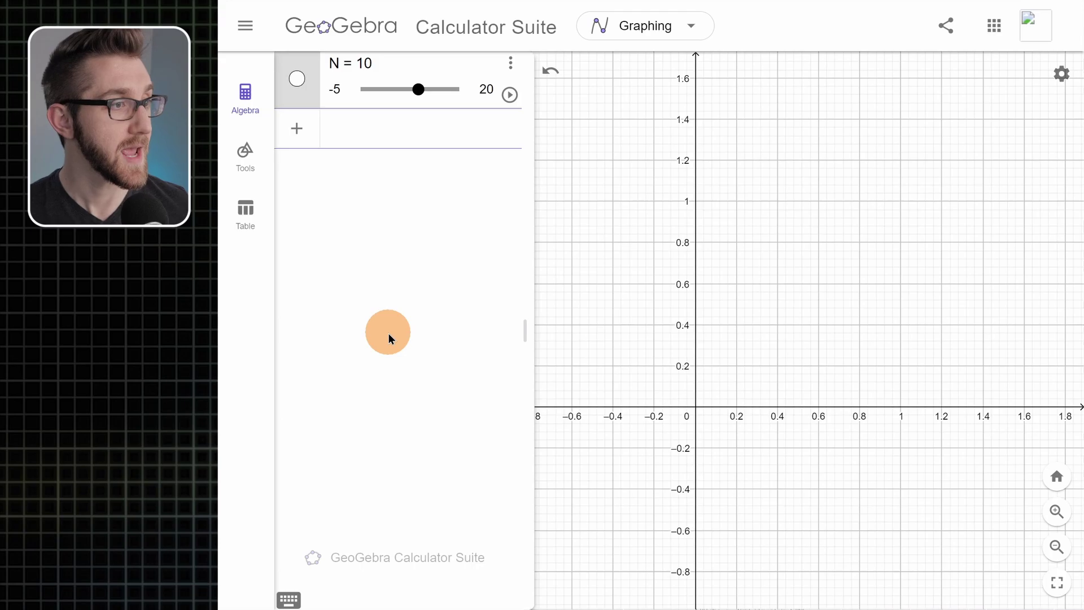
Set slider N's range to minimum 1 and maximum 50.
click(336, 90)
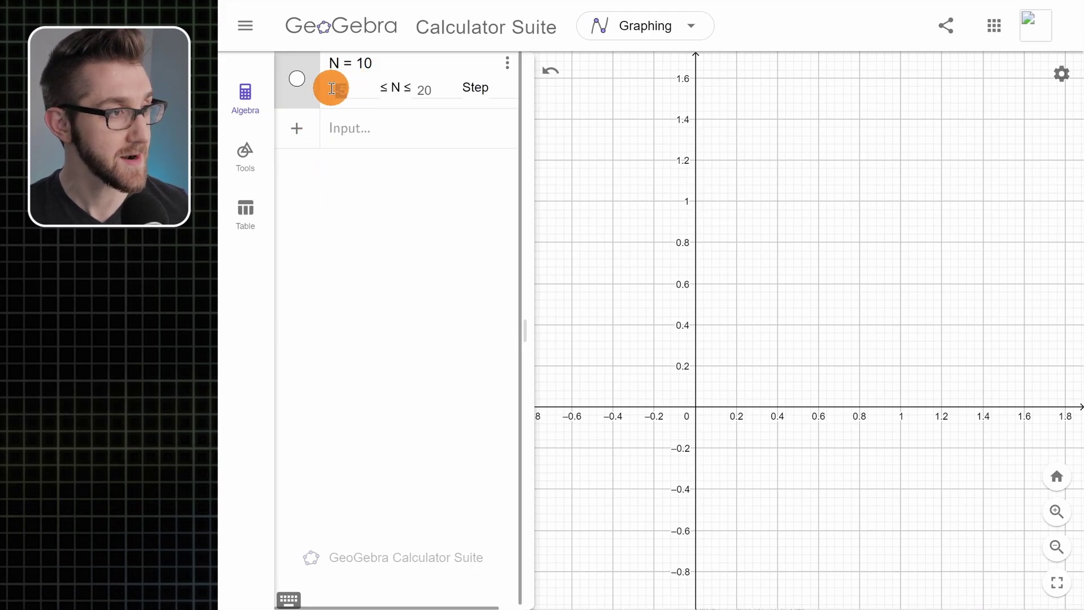
double_click(341, 95)
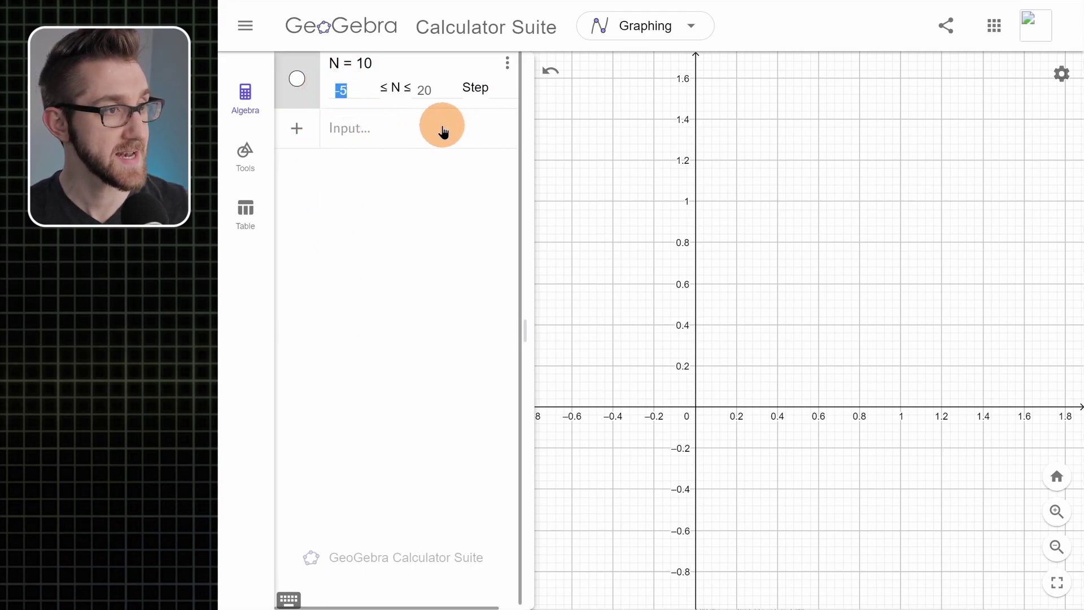
text(1)
double_click(427, 90)
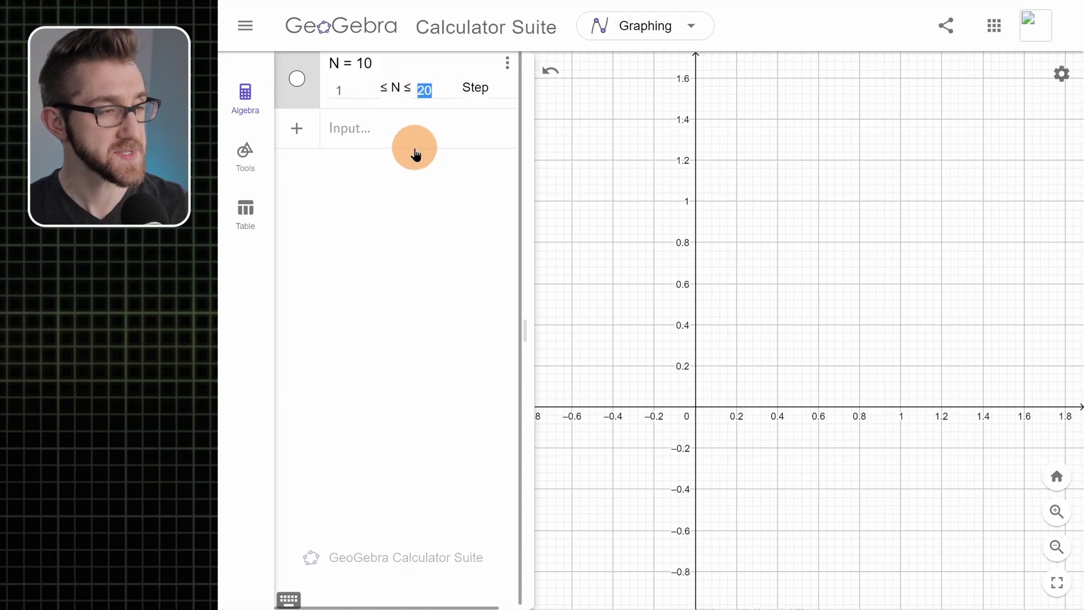
text(50)
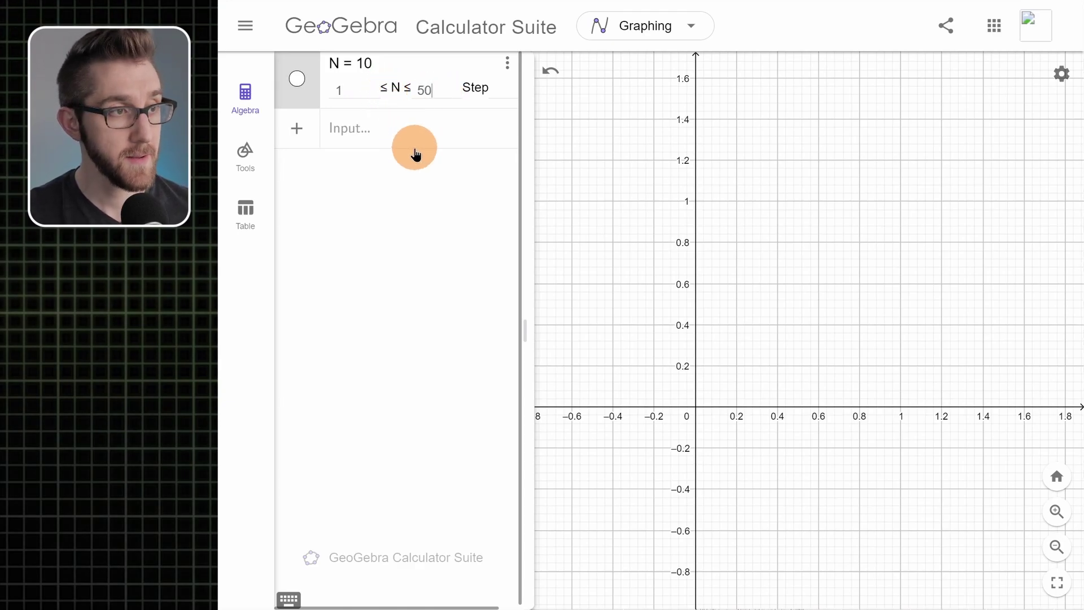
key(Tab)
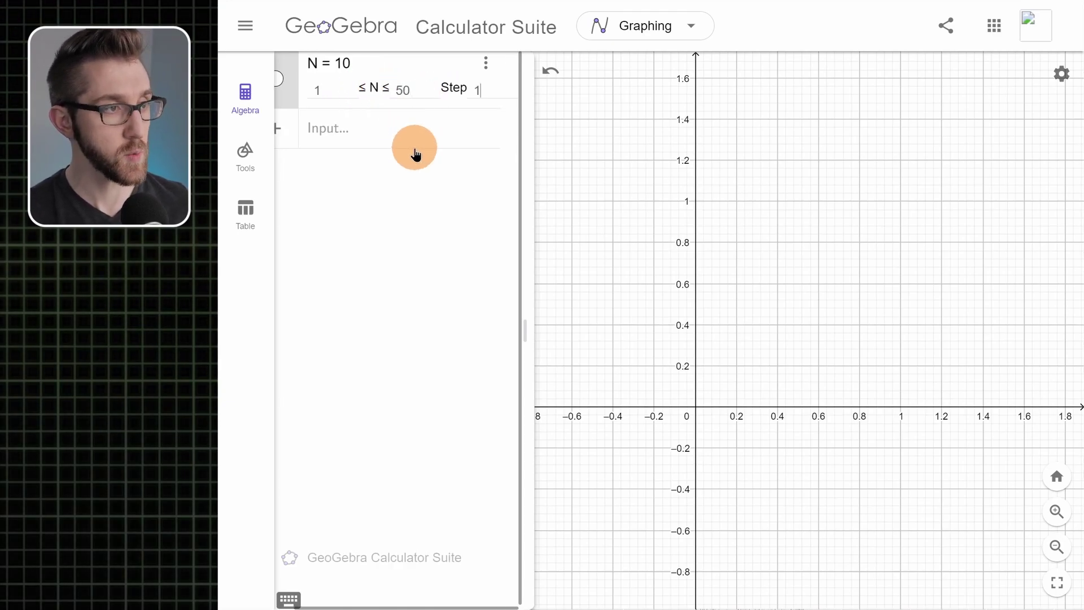
click(415, 154)
click(365, 223)
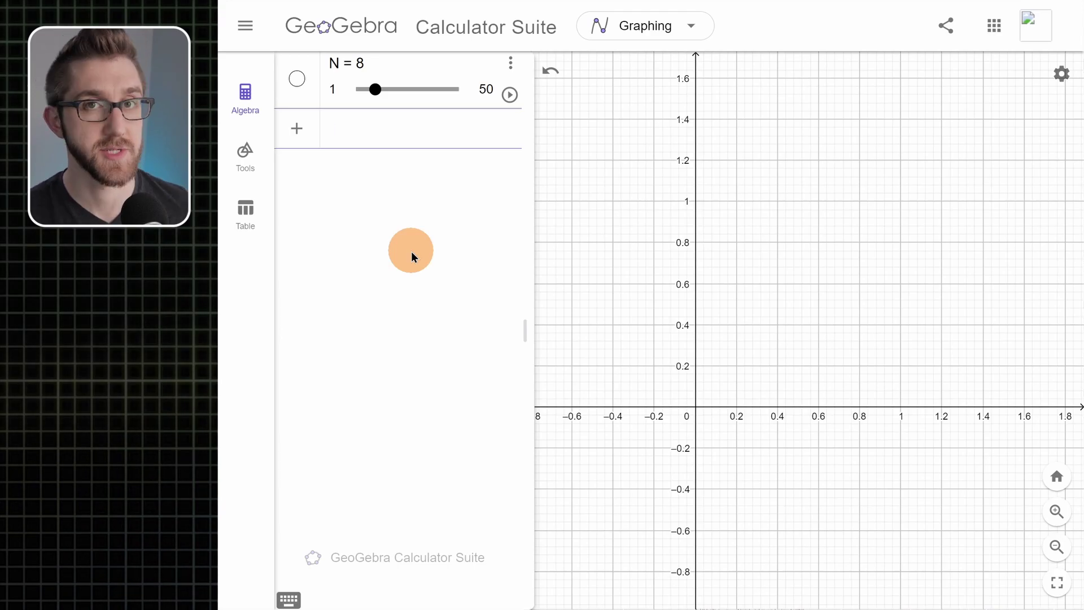
Enter PegsX = Sequence((X, 0), X, 0, 1, 1/N) to plot pegs along the x-axis.
text(Pe)
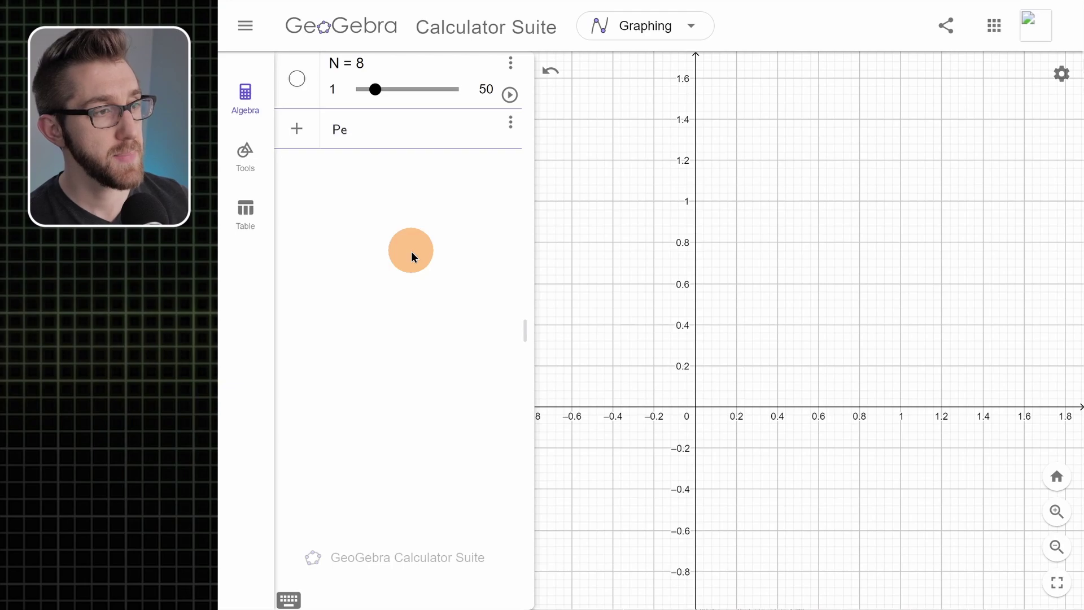
text(gsX )
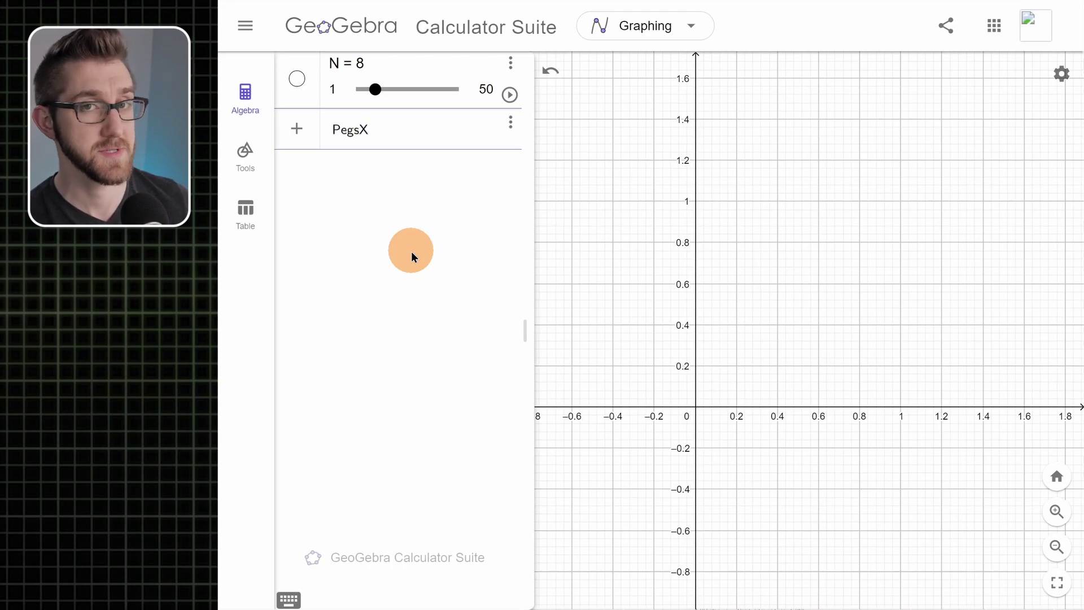
text(= Sequence)
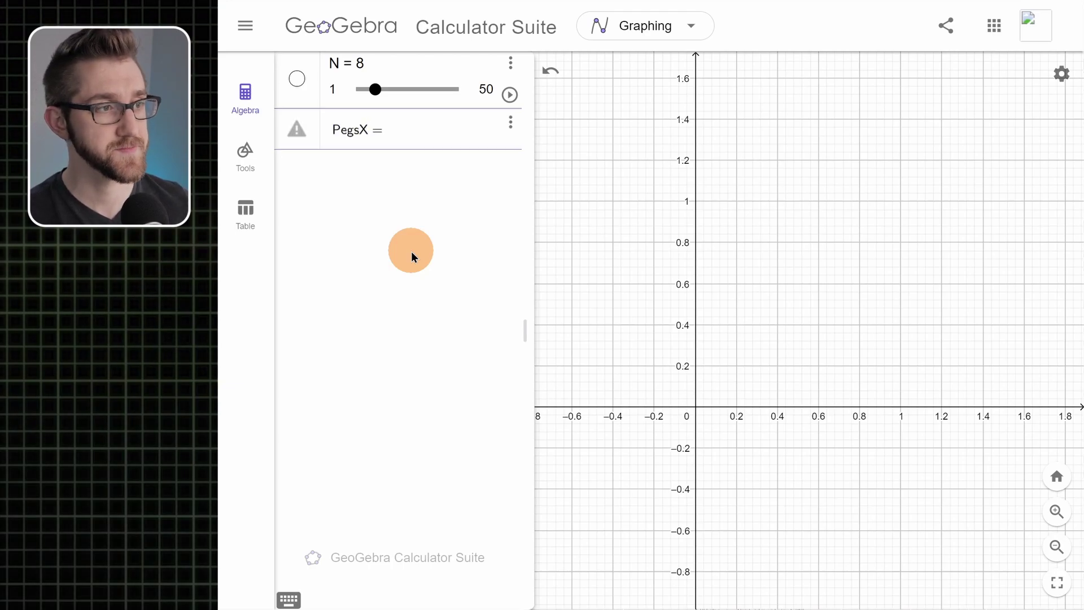
click(410, 252)
text((()
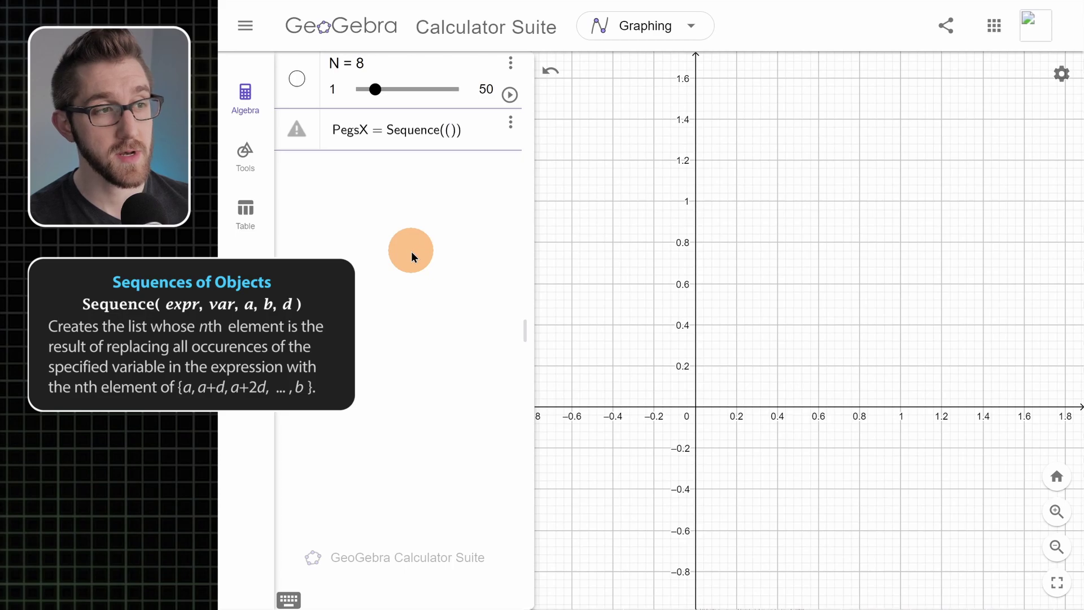
text(X, )
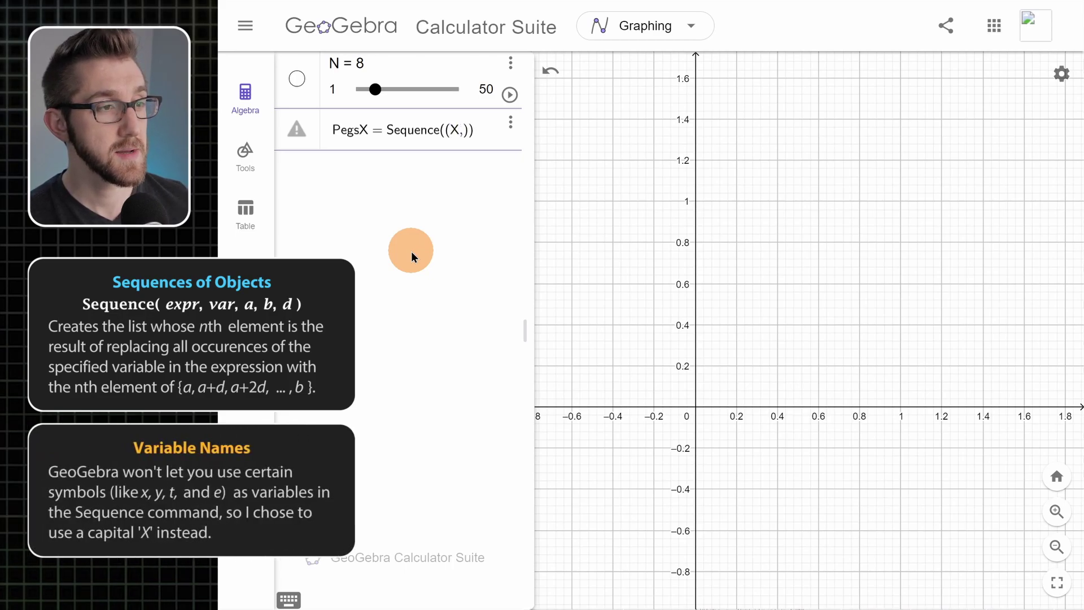
text(0)
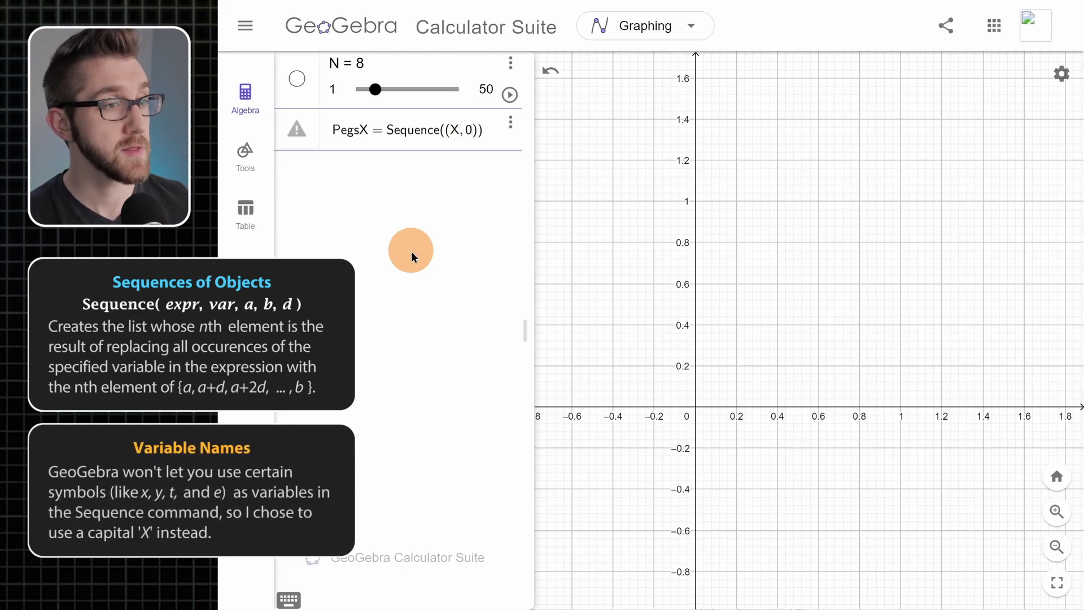
key(Right)
text(, X)
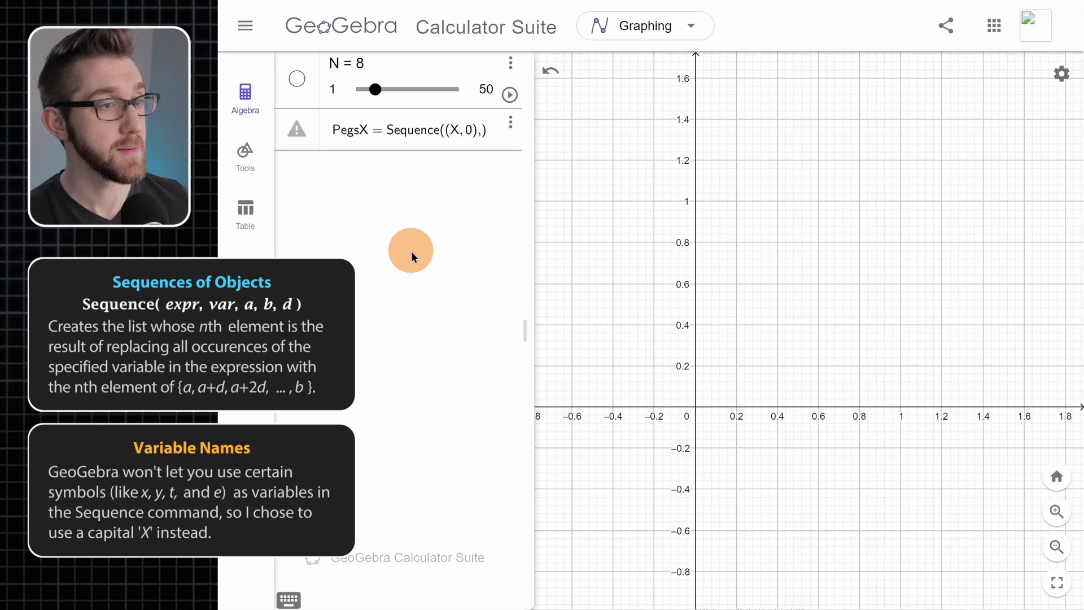
text(, 0, )
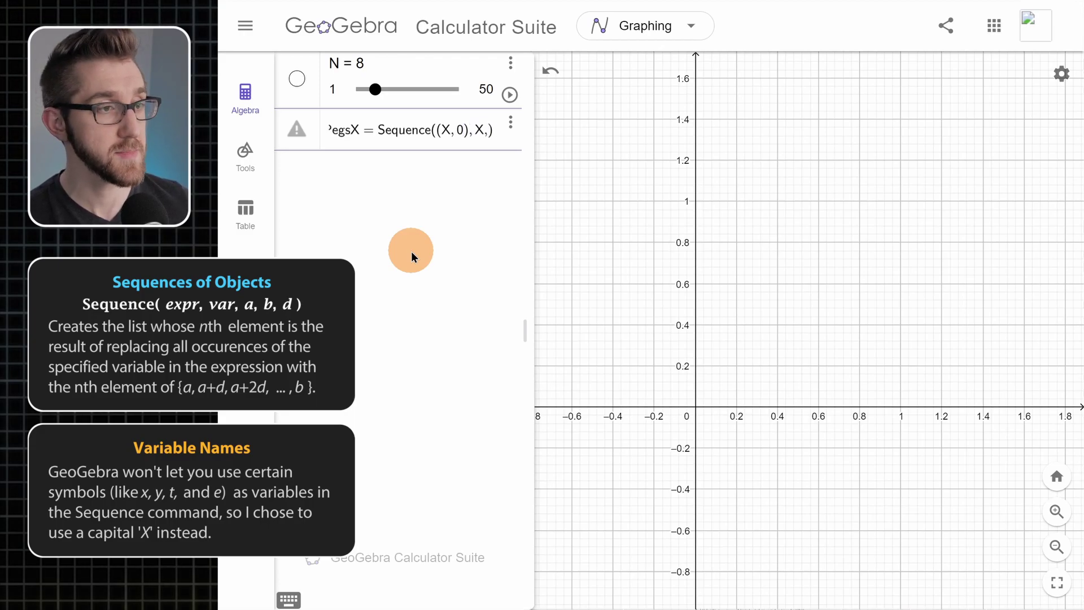
text(1,)
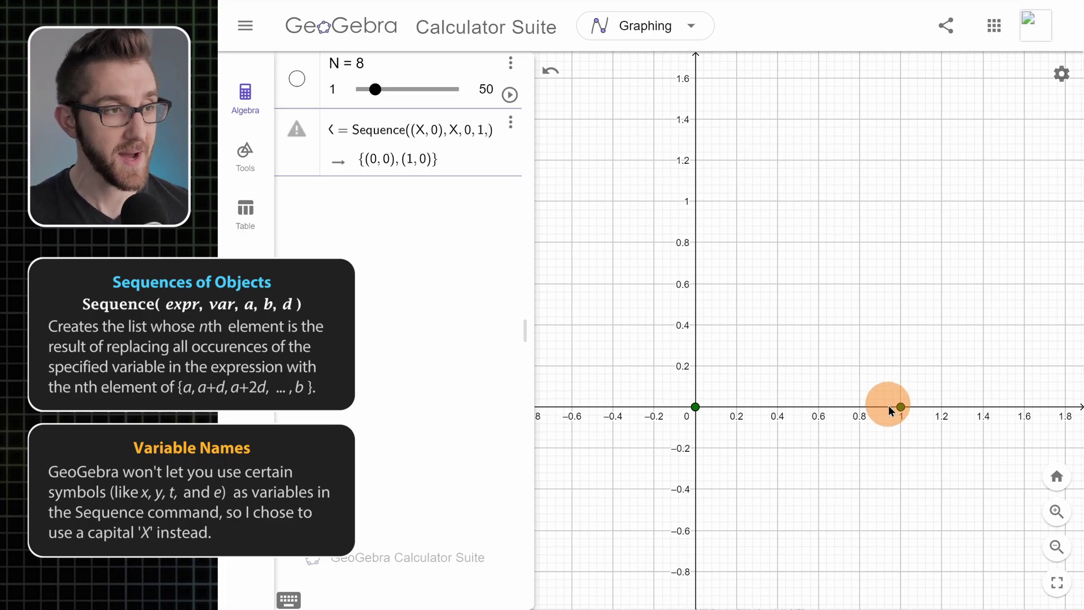
text(1/N)
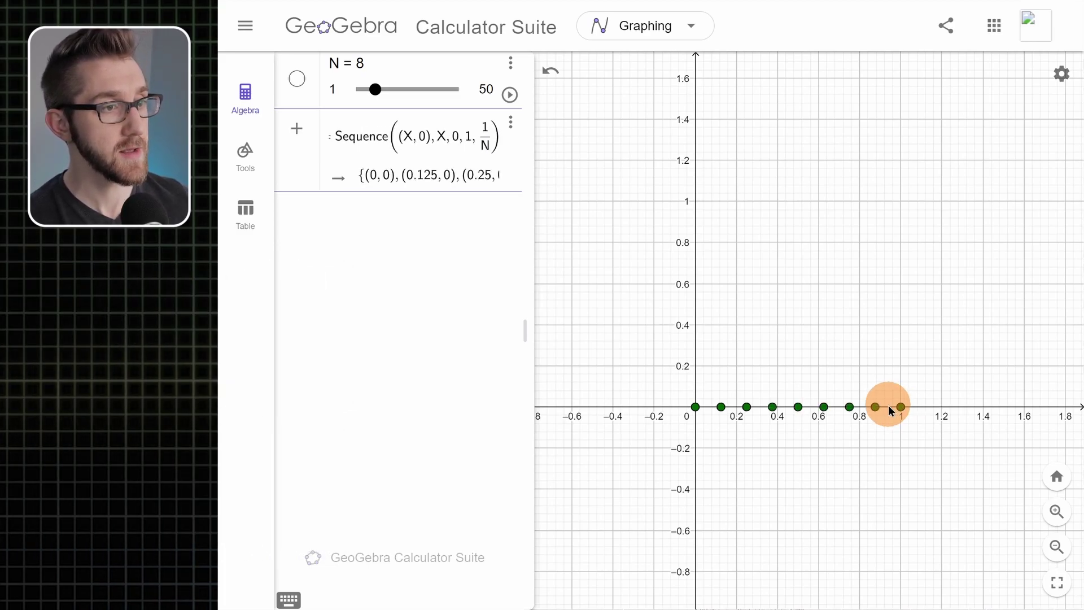
key(Return)
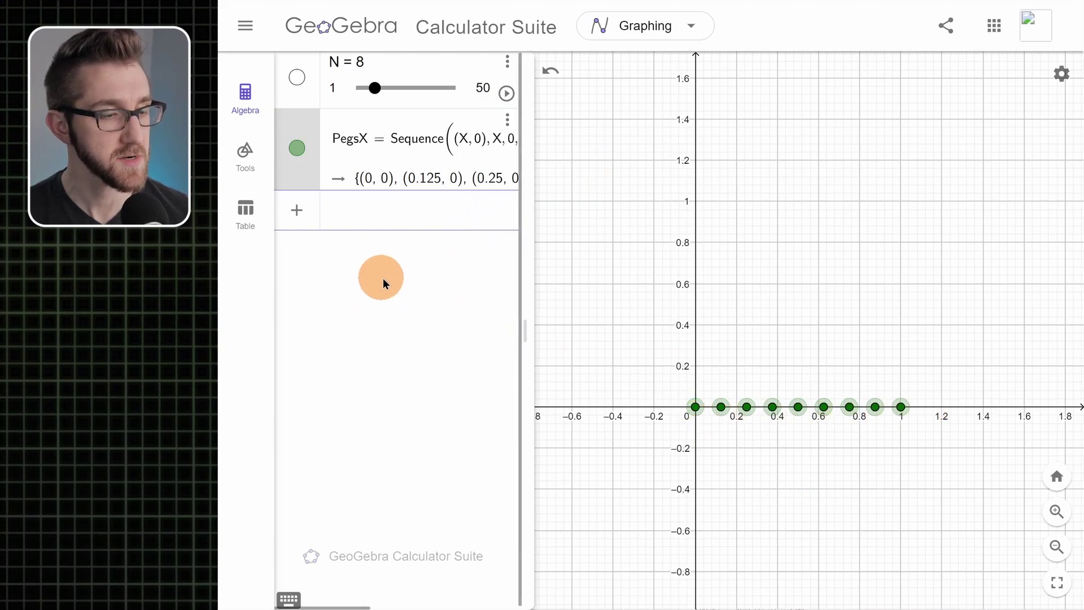
click(371, 258)
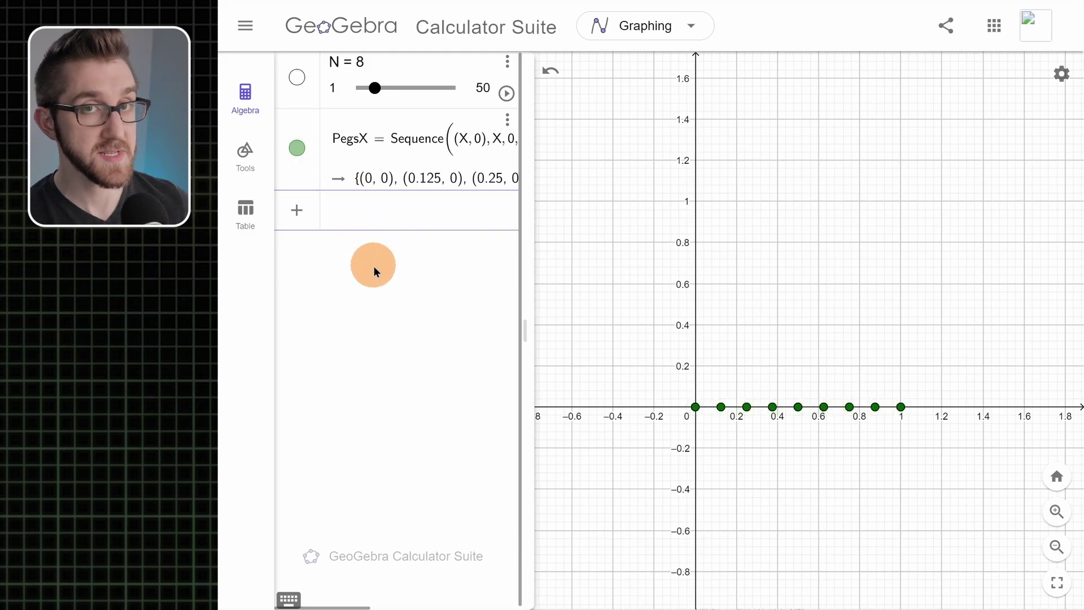
Enter PegsY = Sequence((0,Y),Y,0,1,1/N), then nudge slider N to test peg count.
text(PegsY)
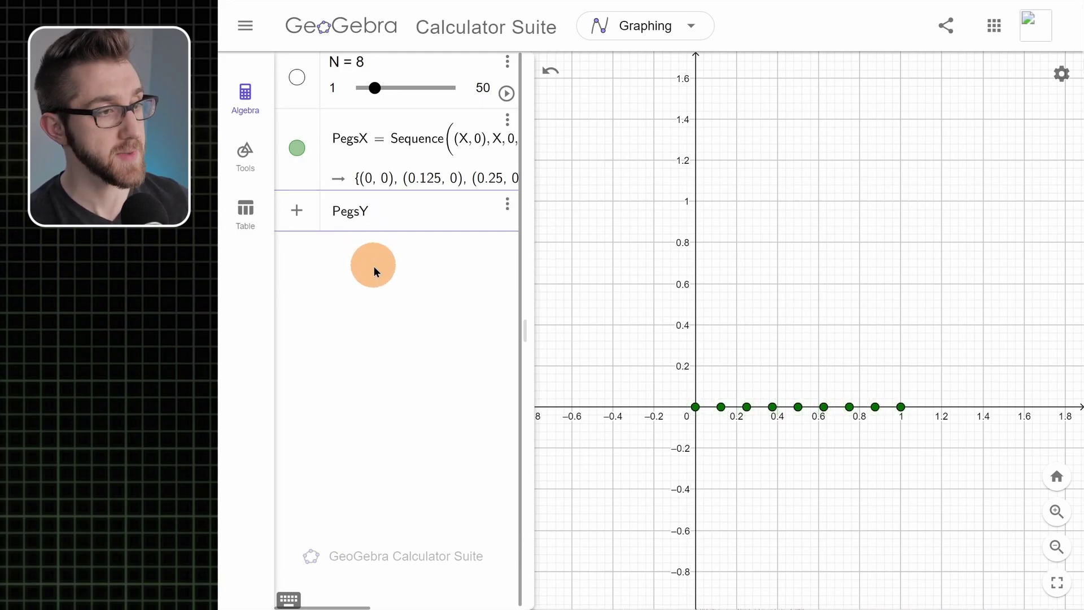
text(=Sequence()
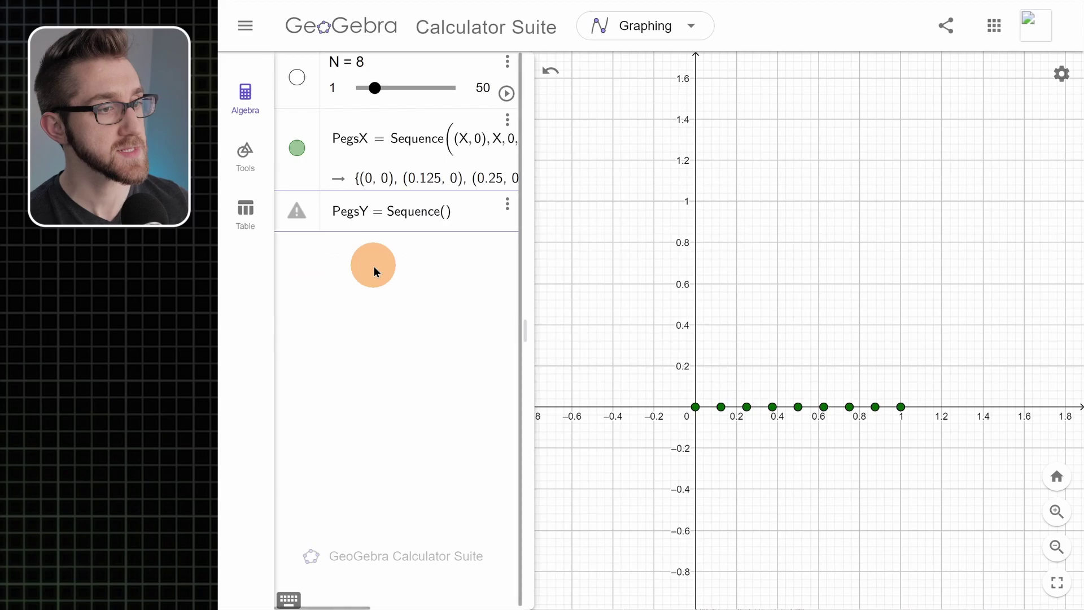
text((0)
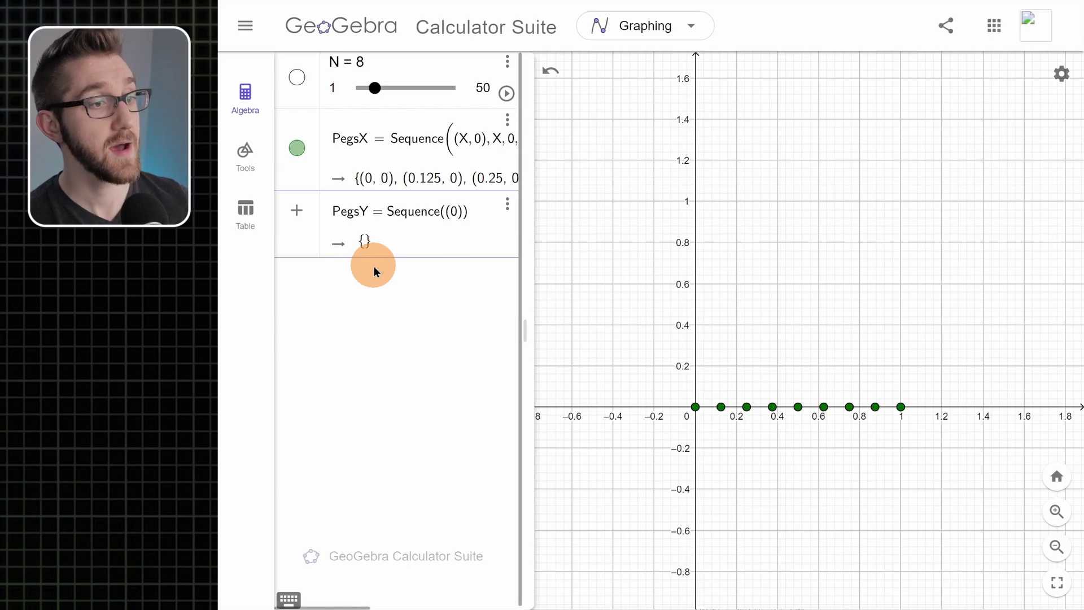
text(,Y)
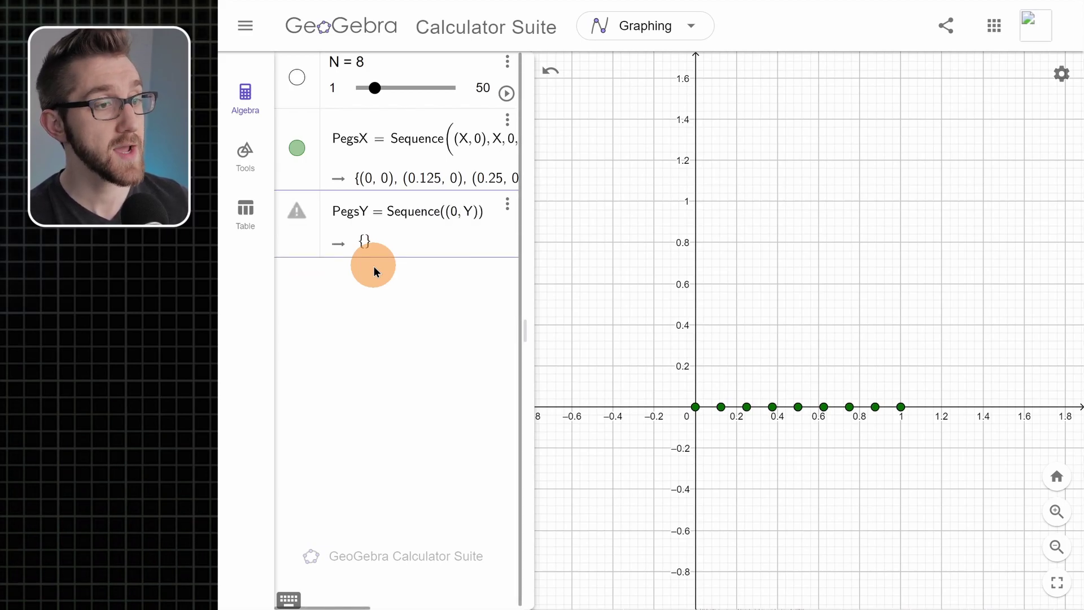
text(),Y,0,1)
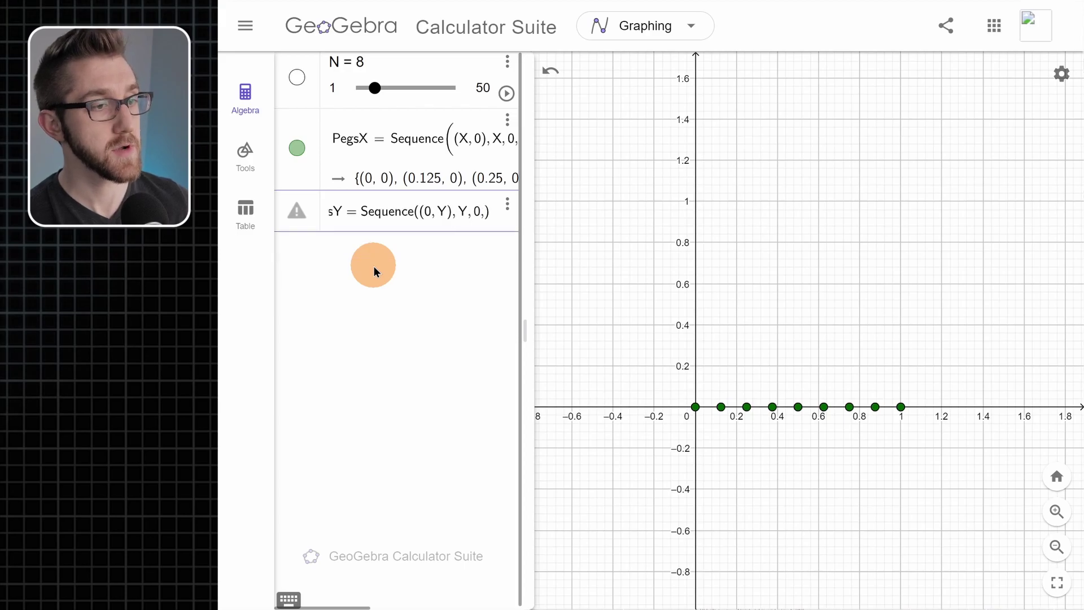
text(,)
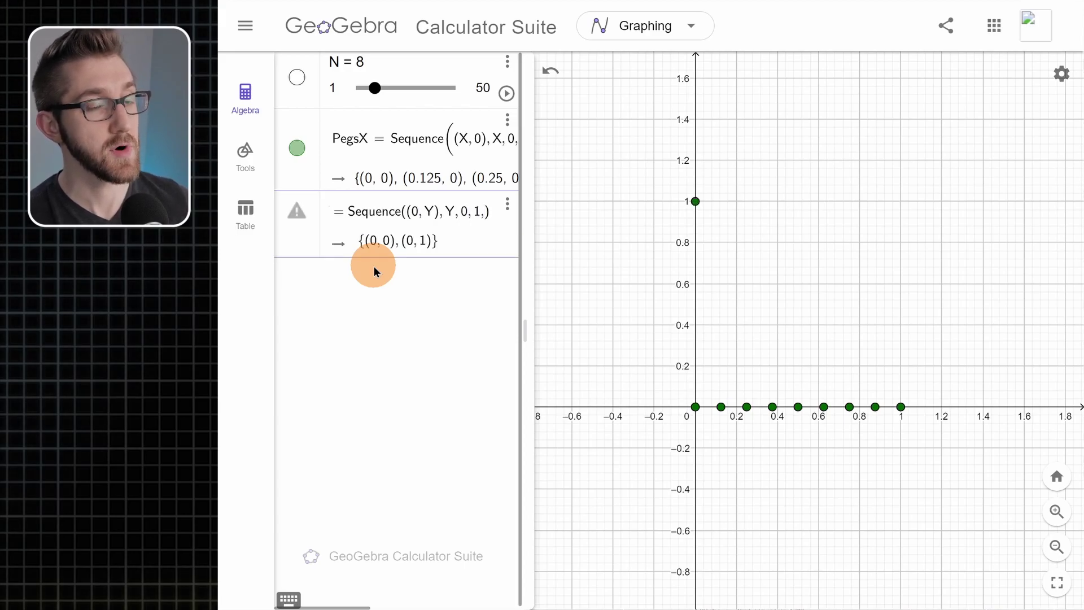
text(1/N)
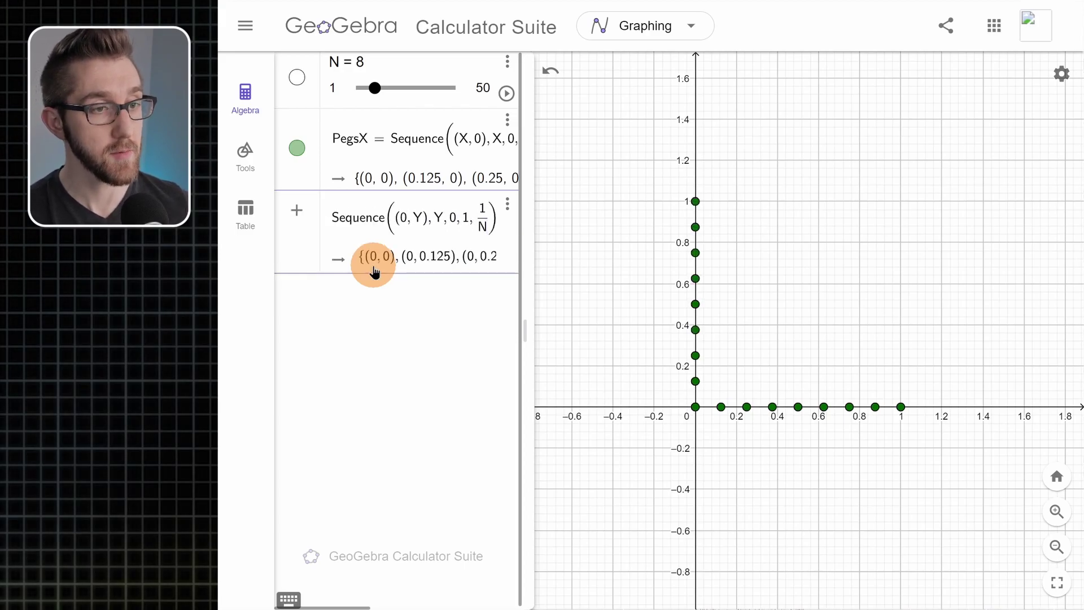
key(Return)
click(727, 218)
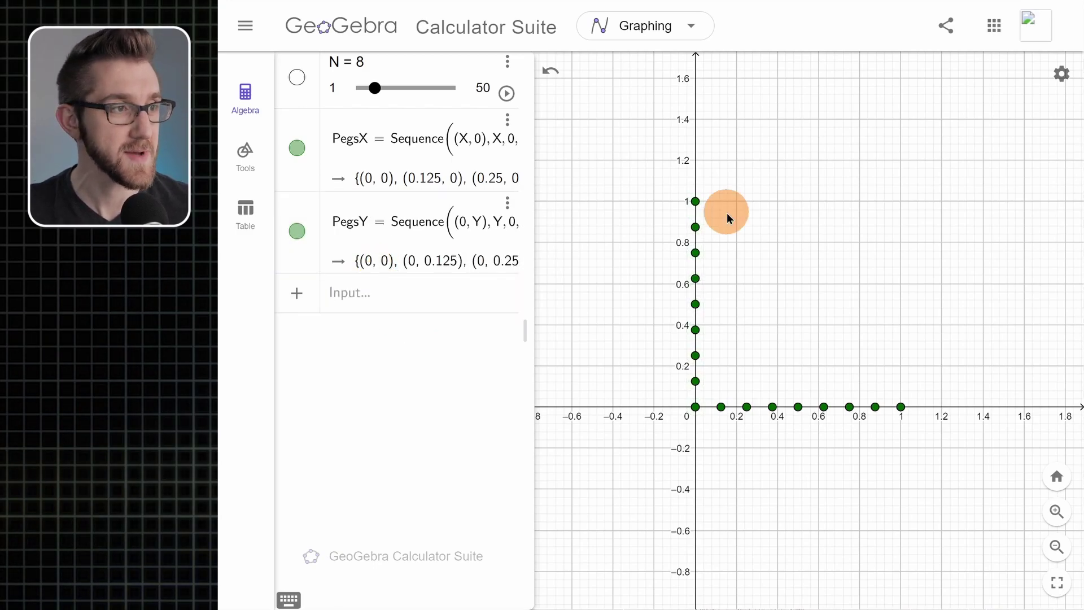
mouse_move(375, 88)
mouse_down()
mouse_move(407, 88)
mouse_move(375, 88)
mouse_up()
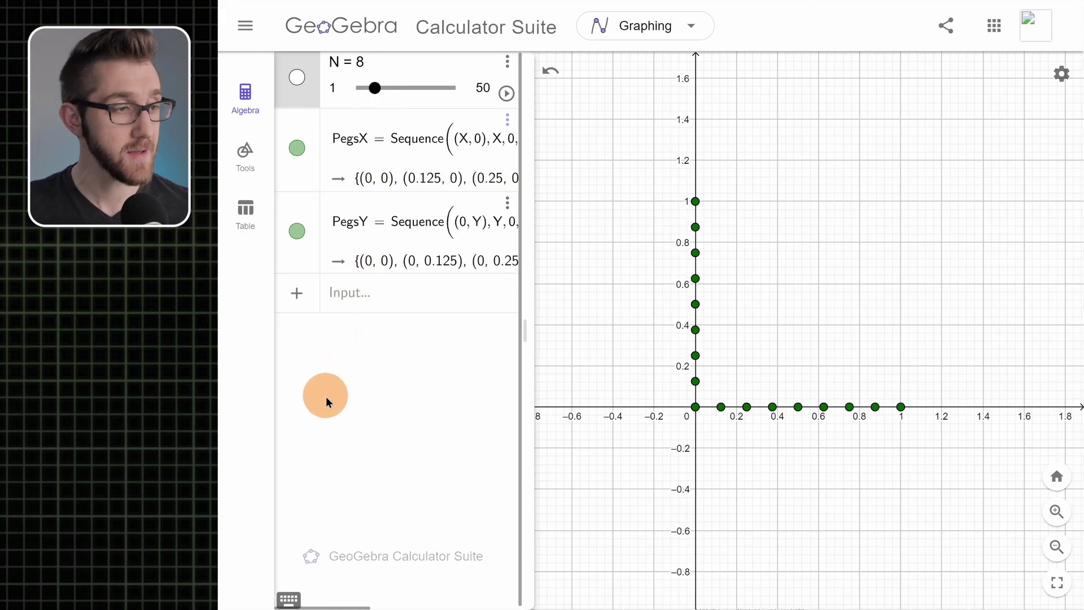
Enter Sequence(Segment(PegsX(k), PegsY(N−k)), k, 1, N) to draw the string segments.
click(327, 397)
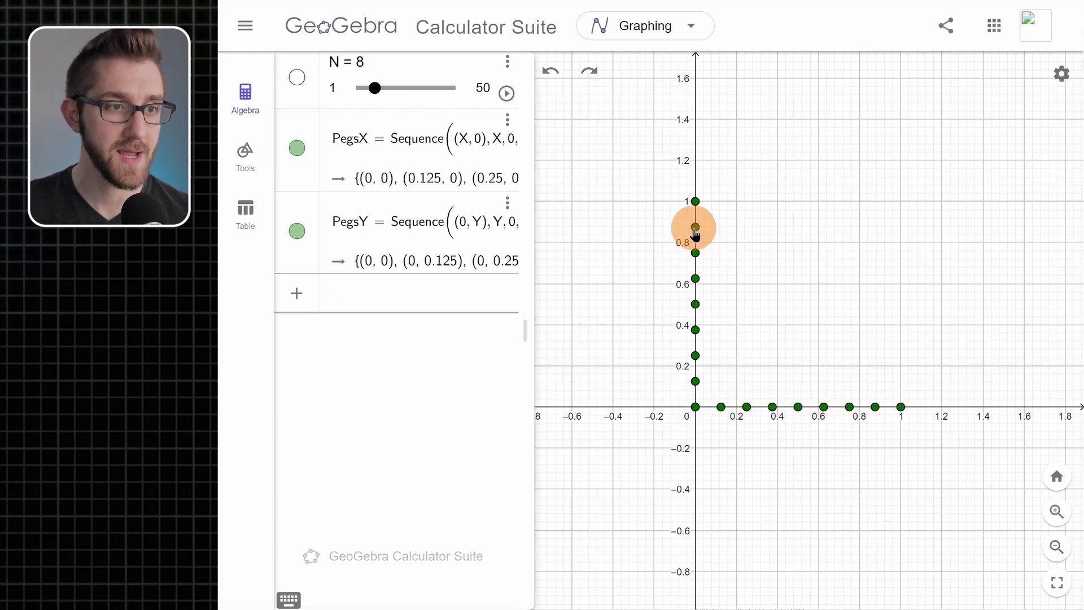
click(521, 392)
text(Sequence)
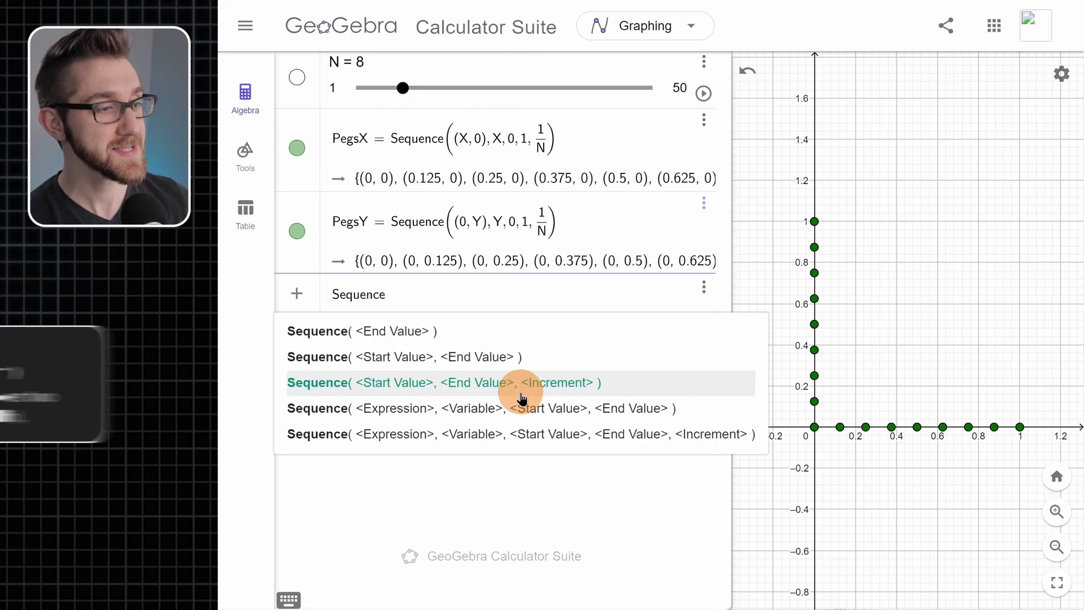
text((Segment()
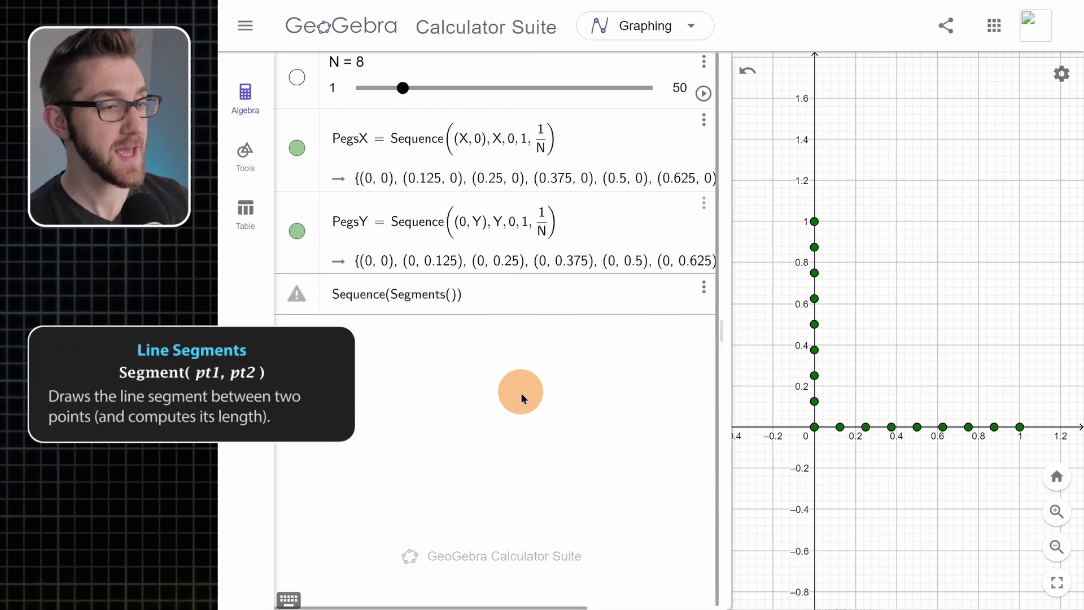
text(PegsX(k)
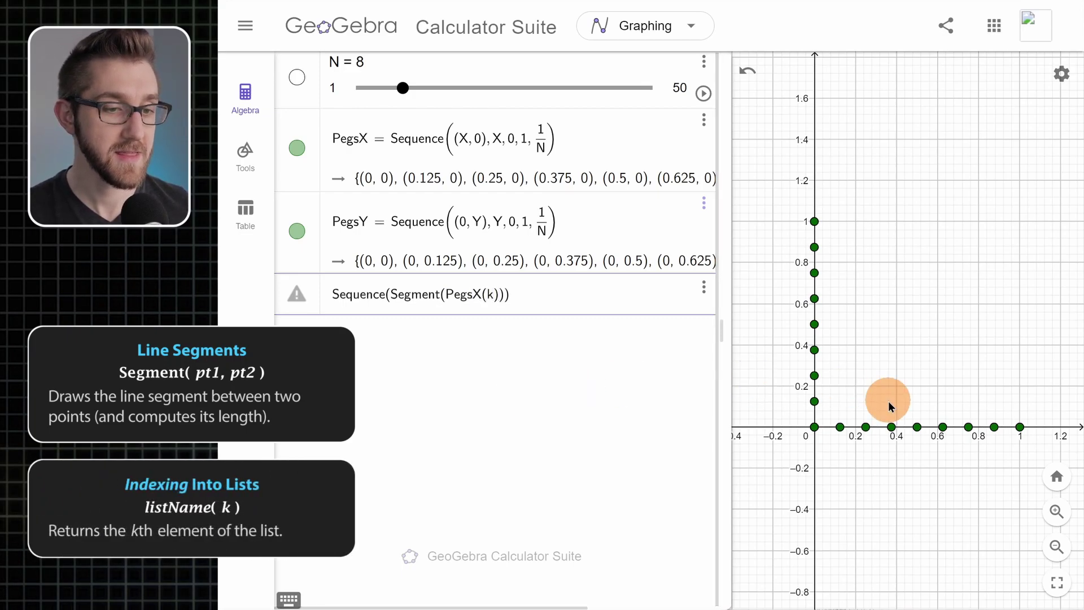
text(, PegsY()
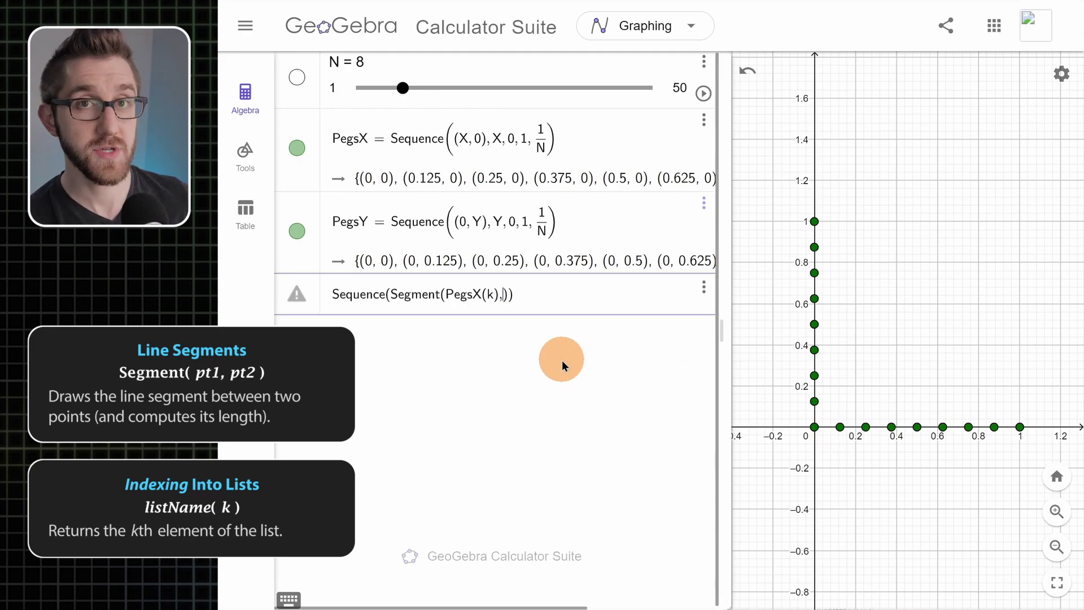
text(N-k)
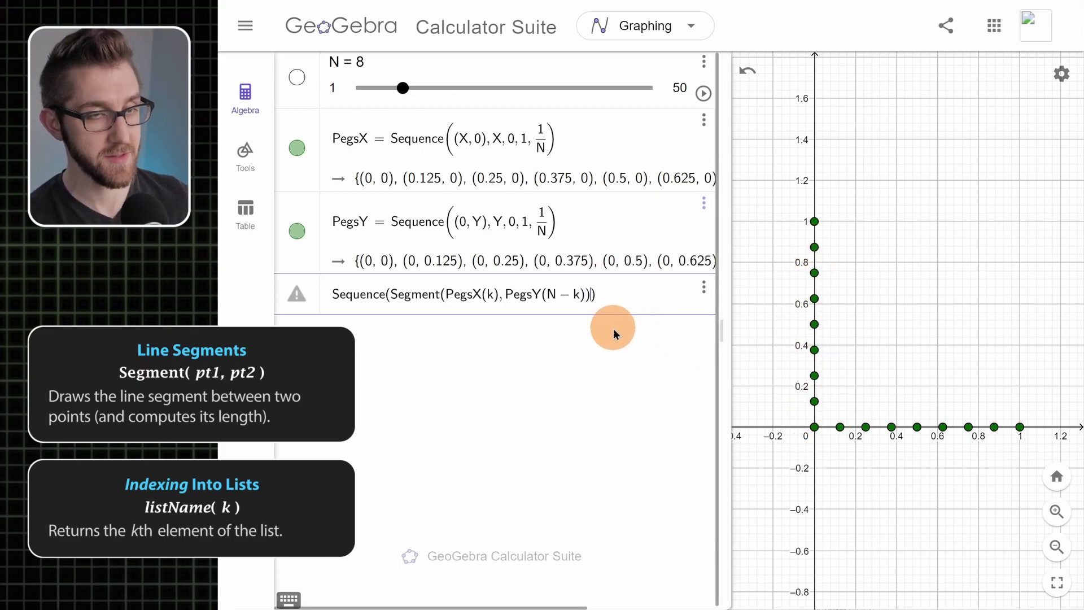
text(, )
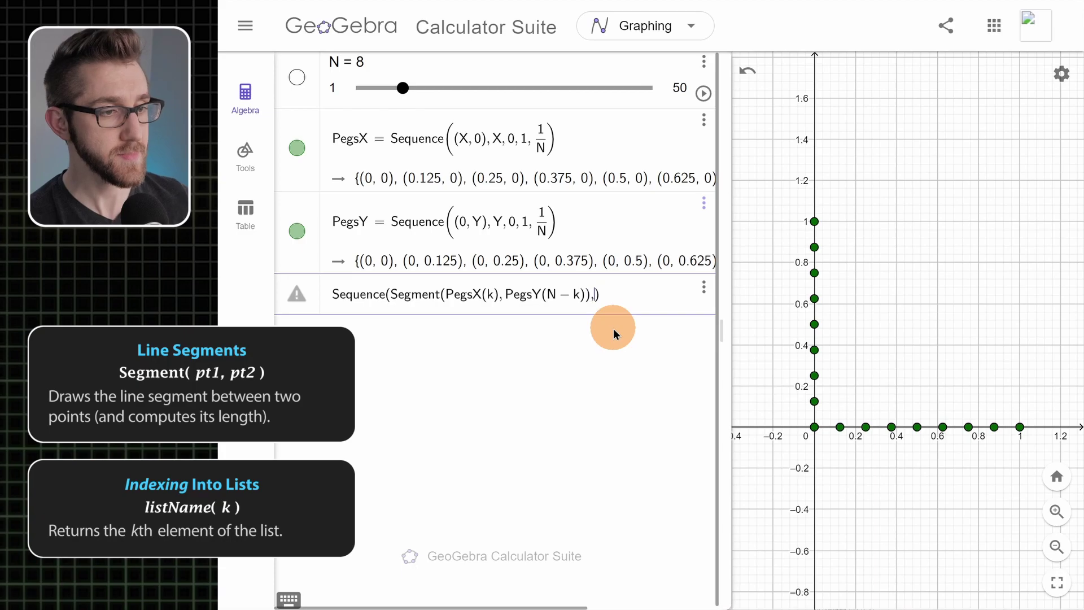
text(k)
text(, 1)
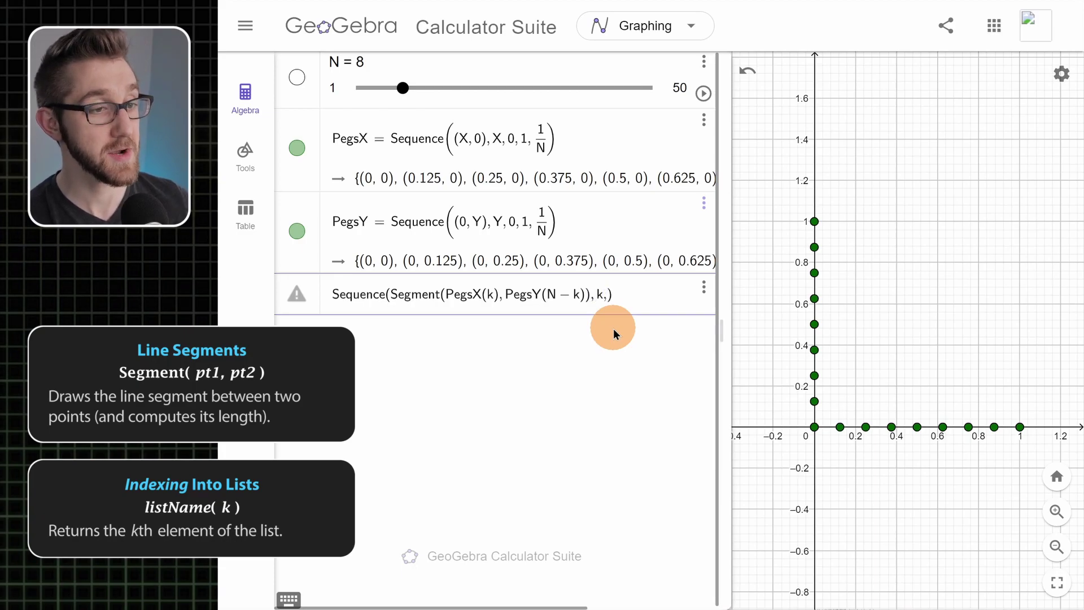
text(, N)
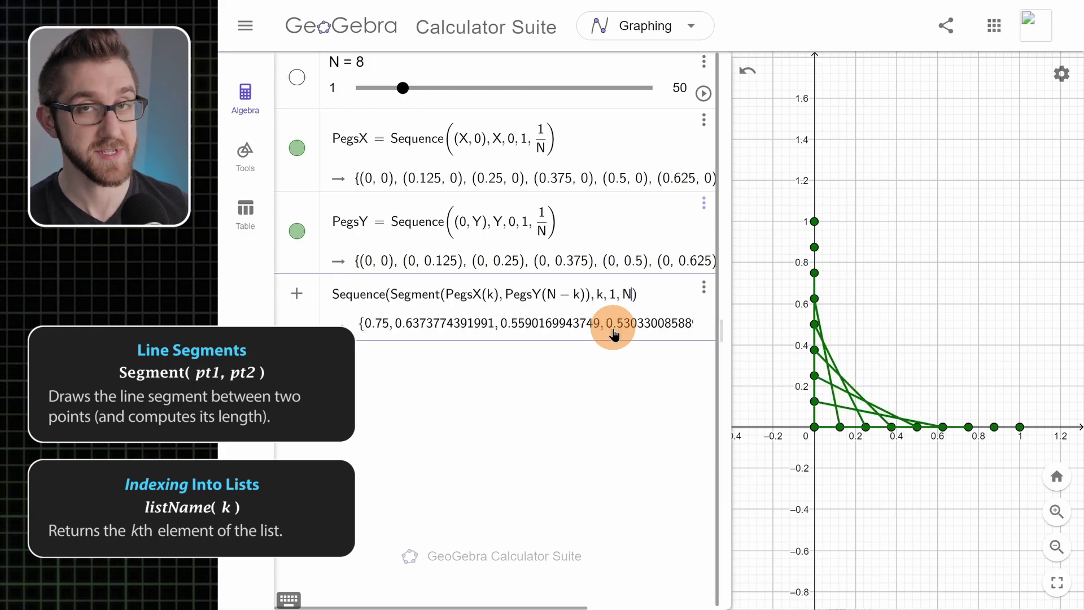
key(Return)
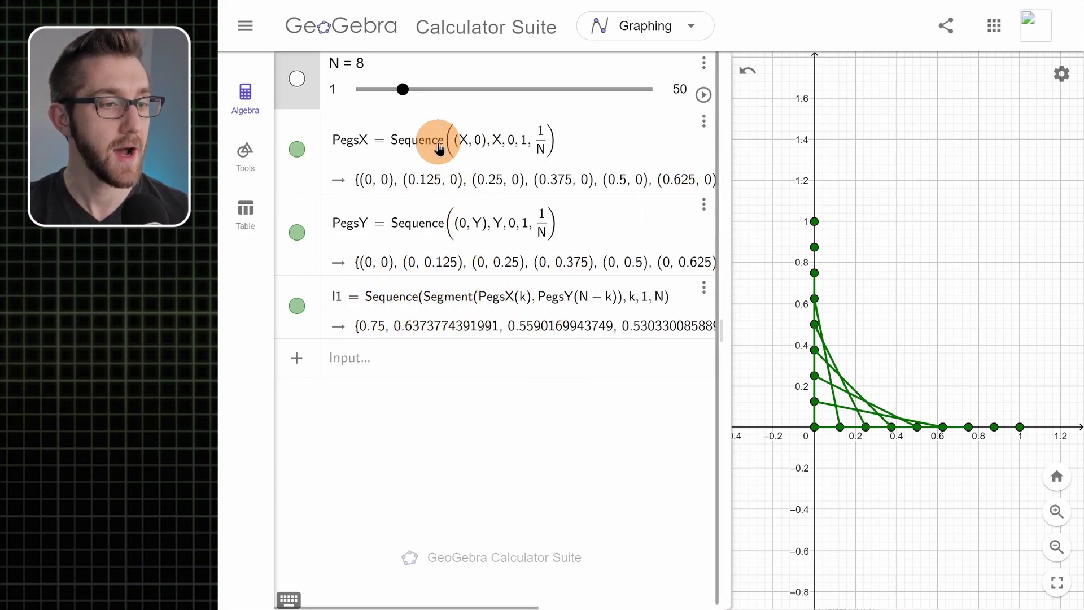
Drag slider N up to 30 and recentre the view on the denser string curve.
drag(398, 102, 531, 90)
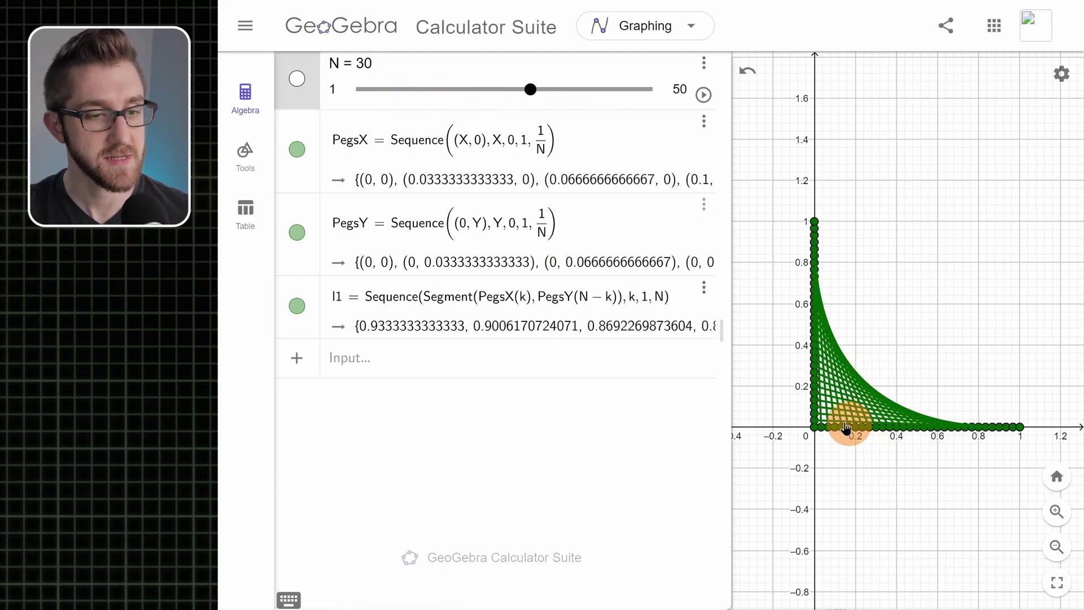
scroll(830, 400, up, 5)
drag(1005, 333, 959, 352)
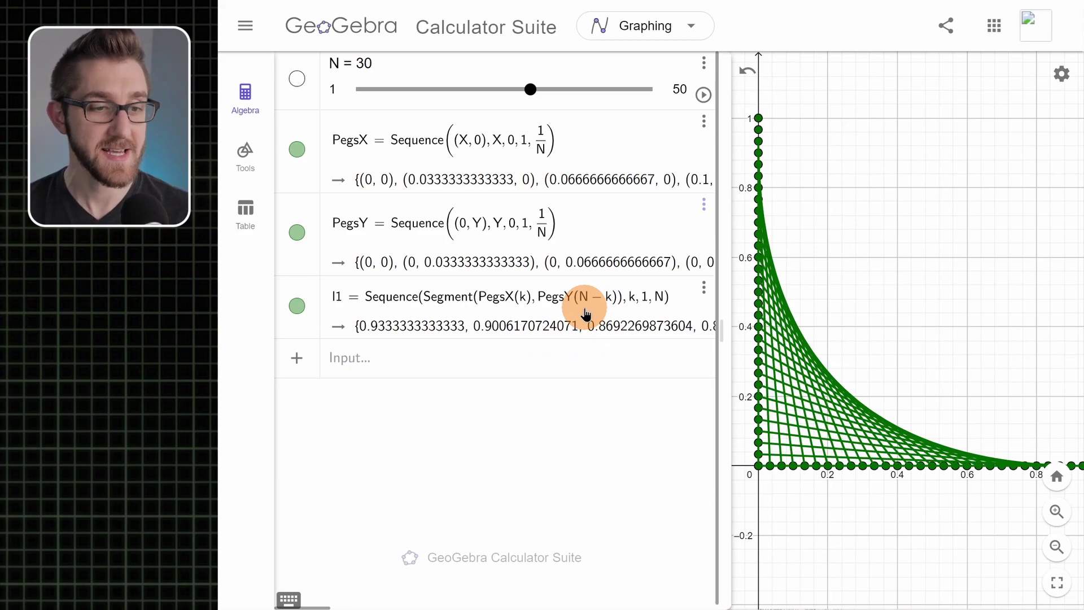
scroll(943, 353, down, 3)
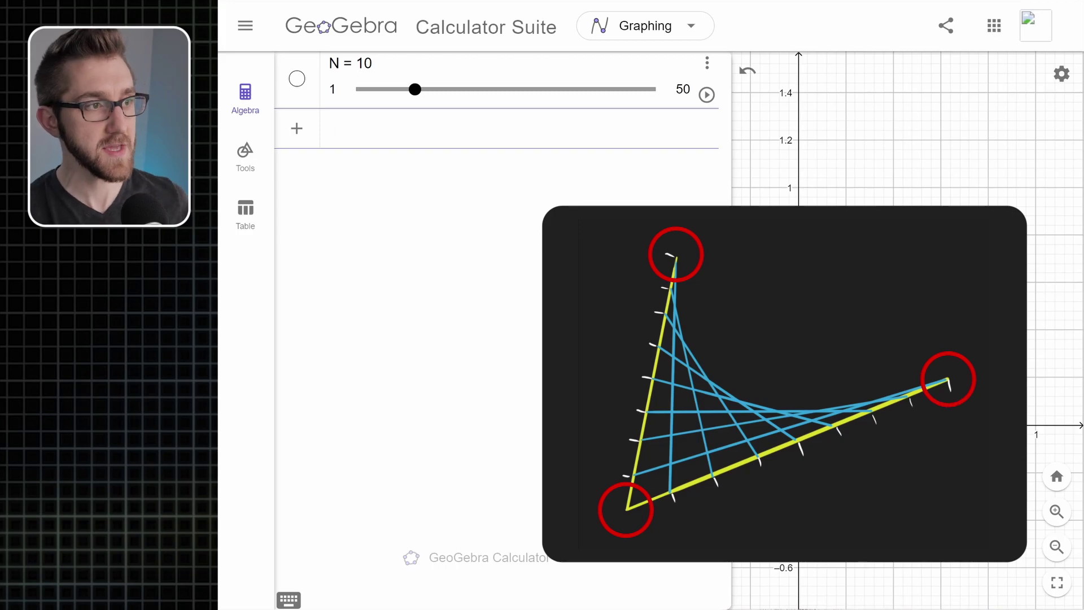
Create points A (1, 1), B (1, 2) and C (2, 1), then drag A to (1, 0.6).
text(A = (1)
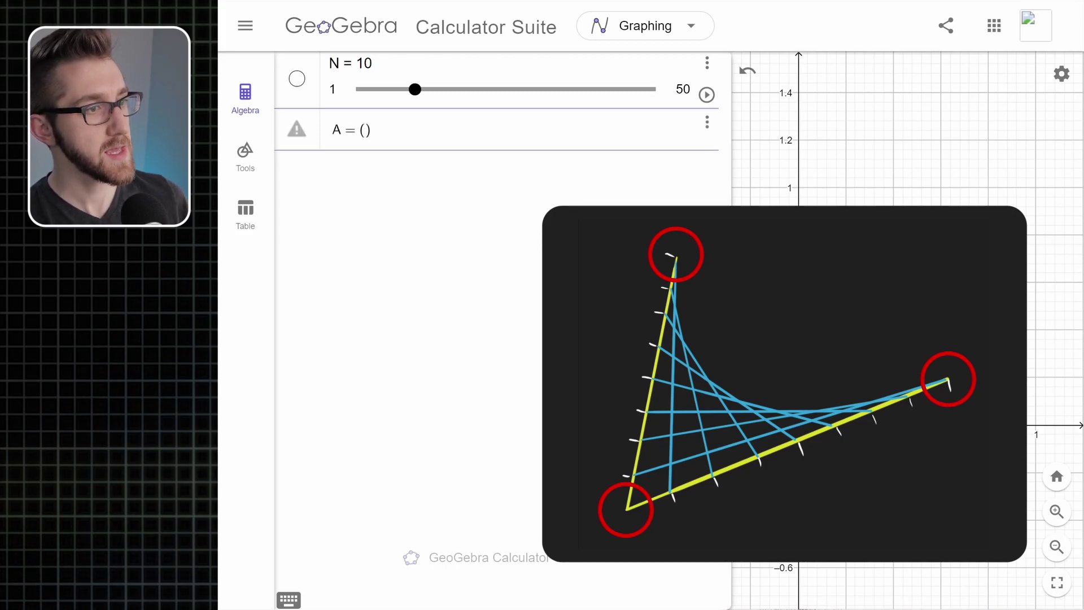
text(, 1)
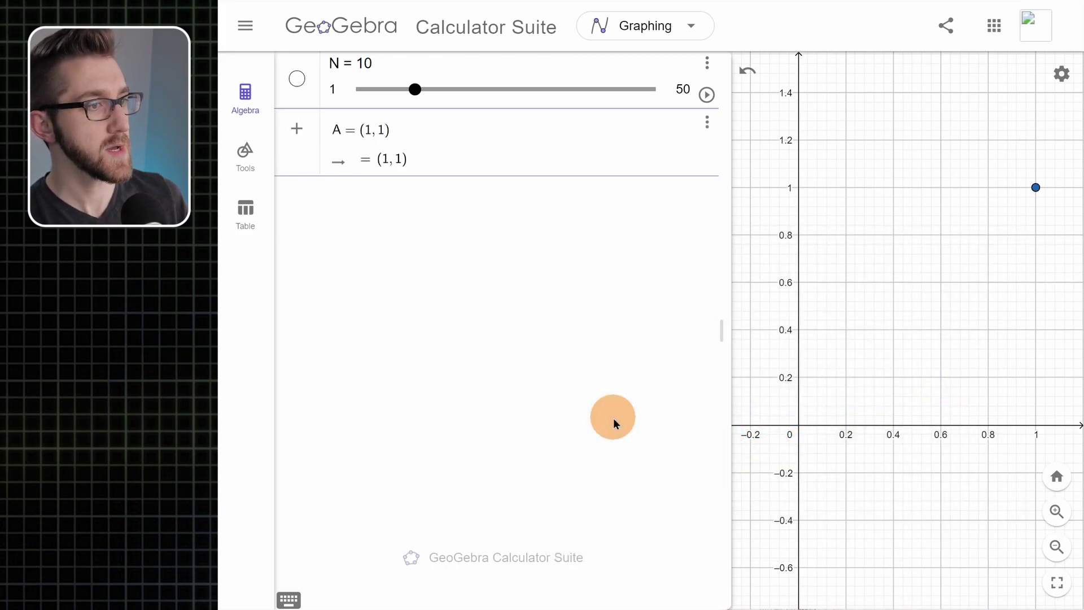
key(Return)
text(B = ()
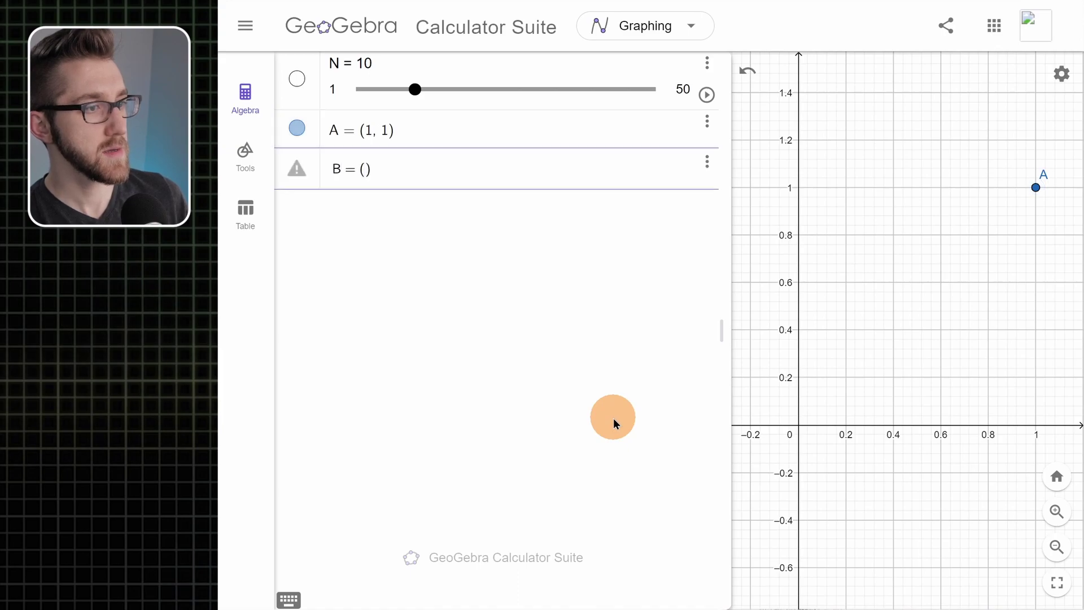
text(1, 2)
key(Return)
text(C = (2,1)
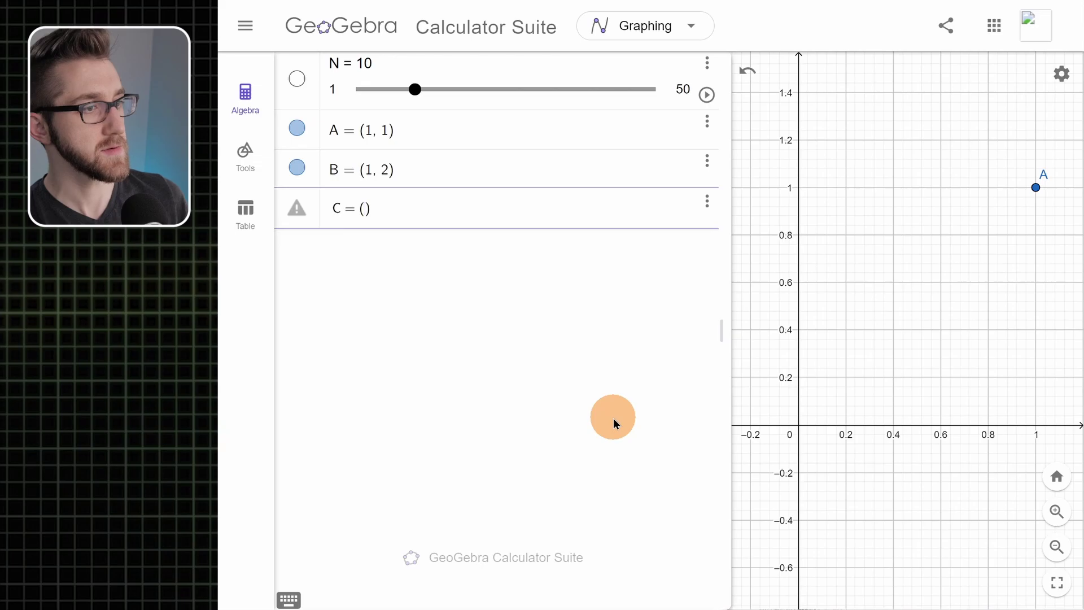
key(Return)
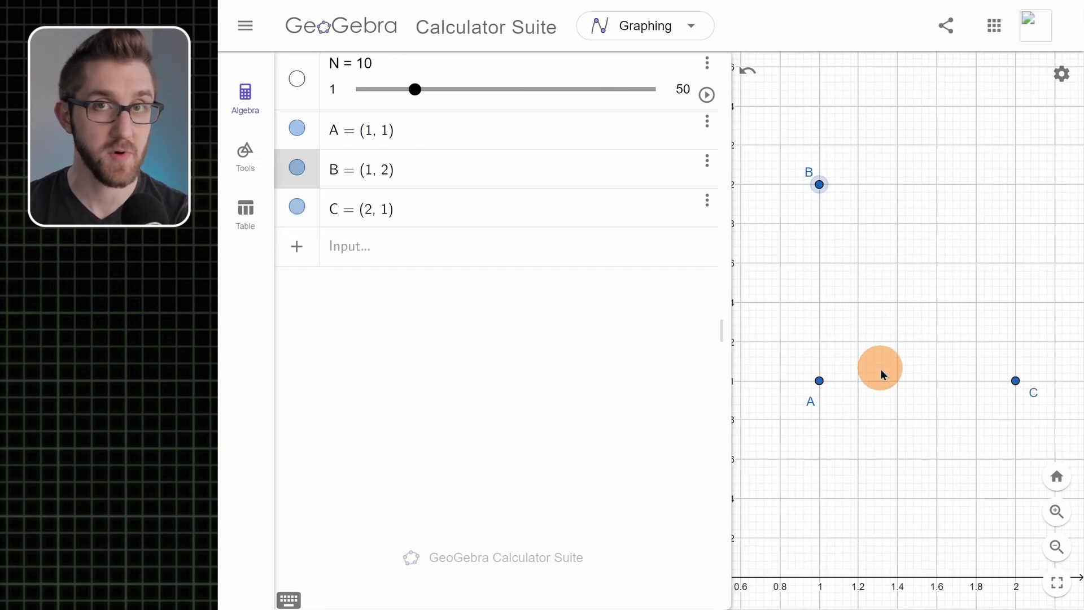
drag(823, 384, 825, 466)
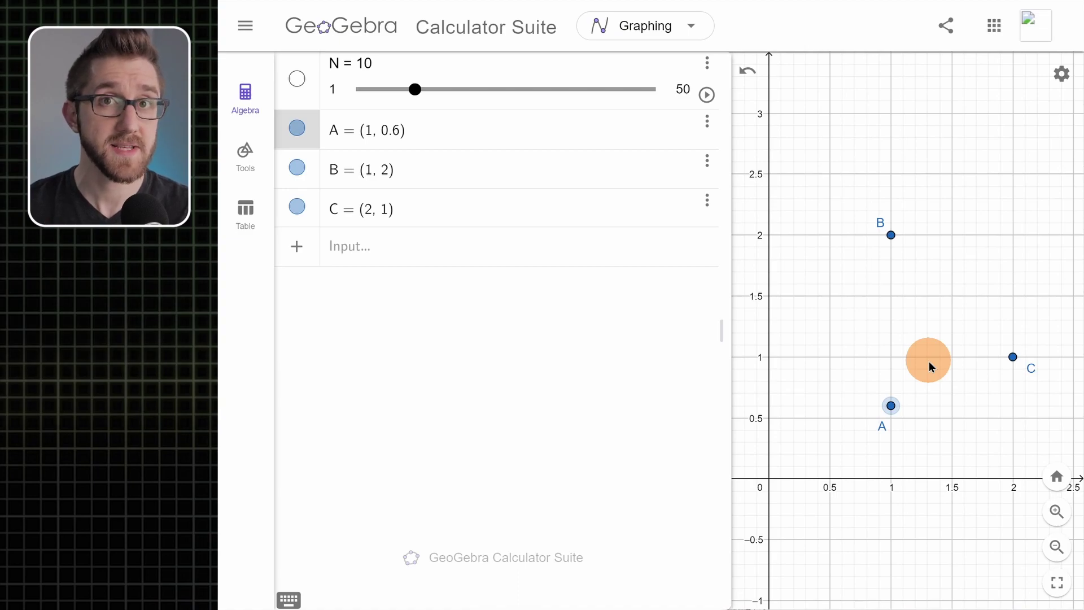
Define vectors ac = C − A and ab = B − A, then adjust the ab label and point B.
click(402, 248)
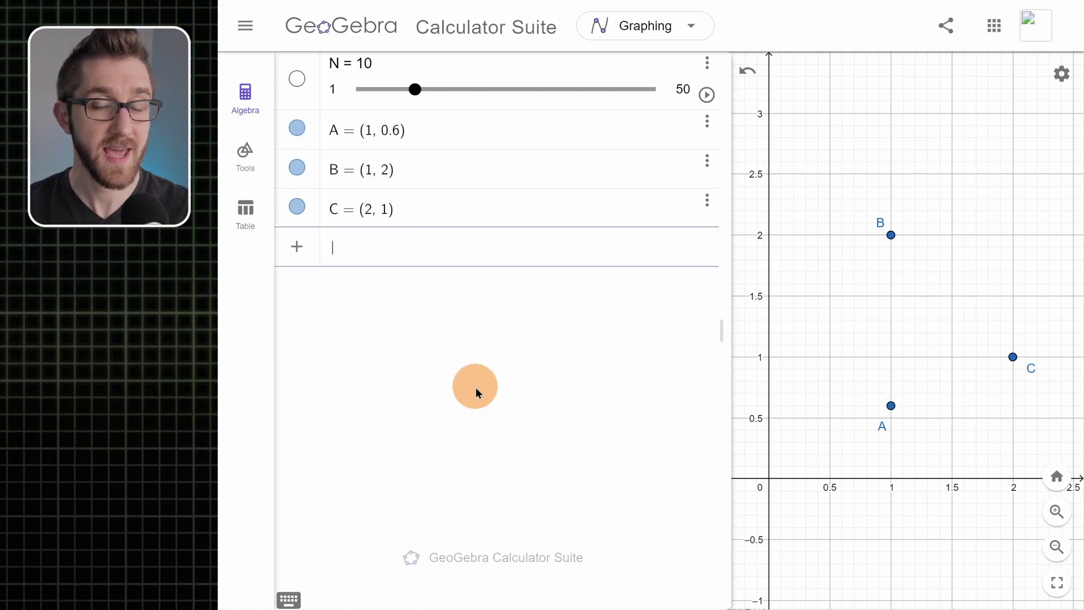
text(ac)
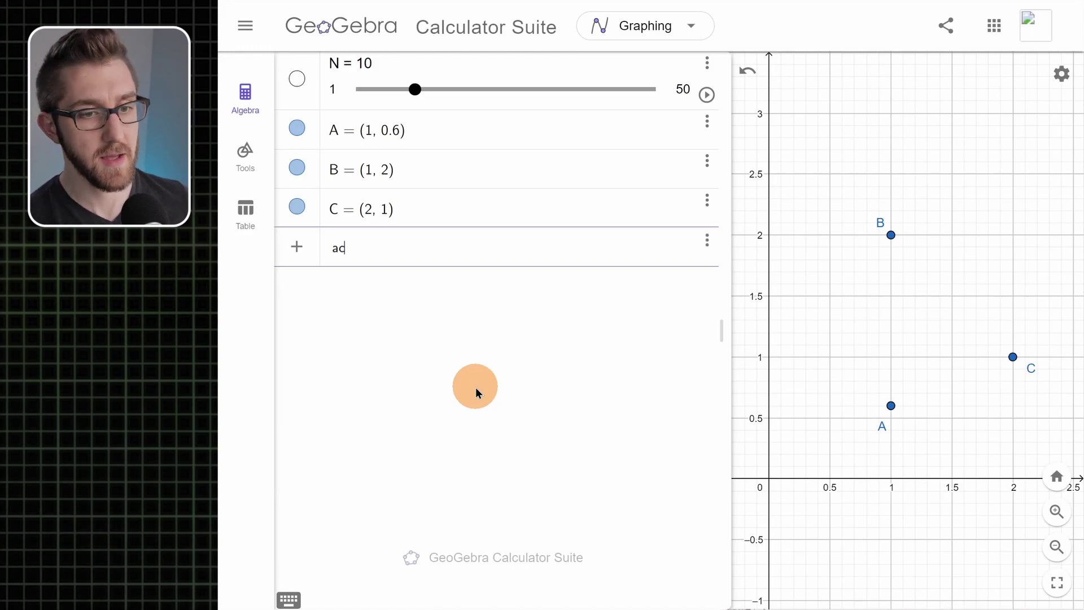
text(=)
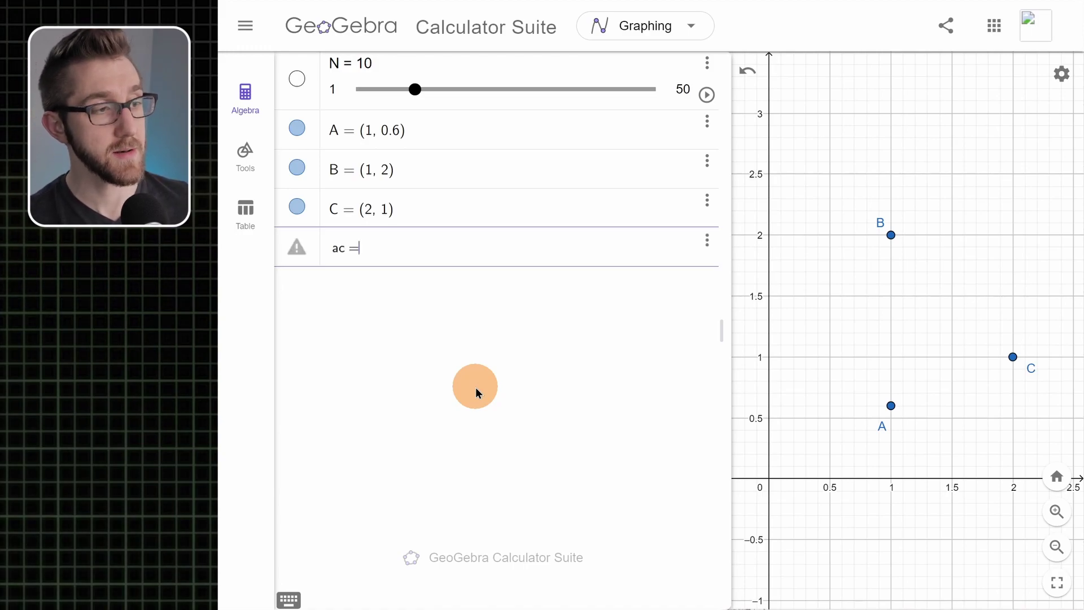
text(C-A)
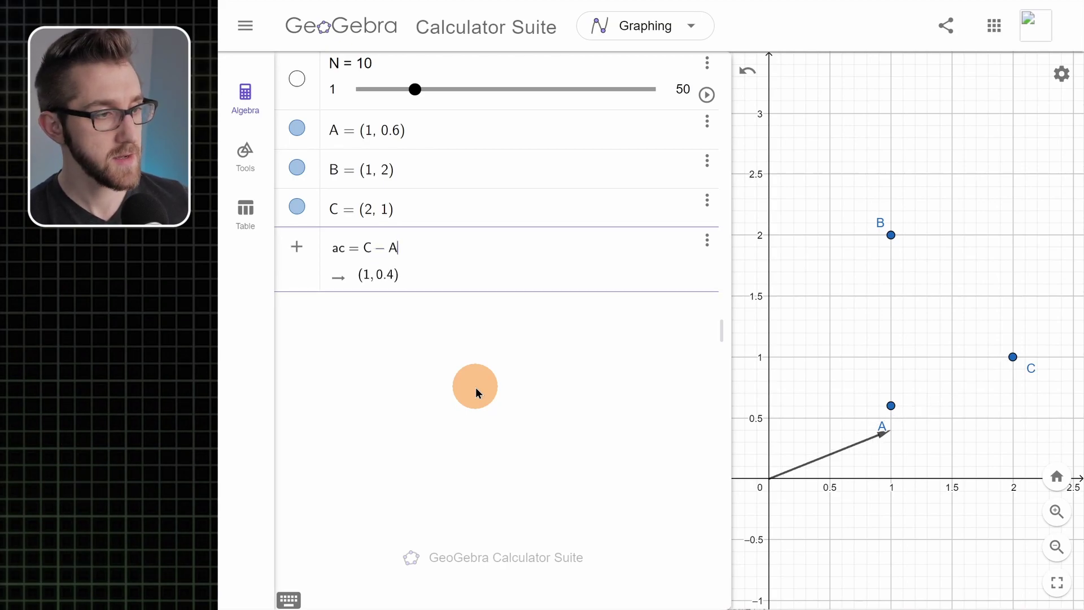
key(Return)
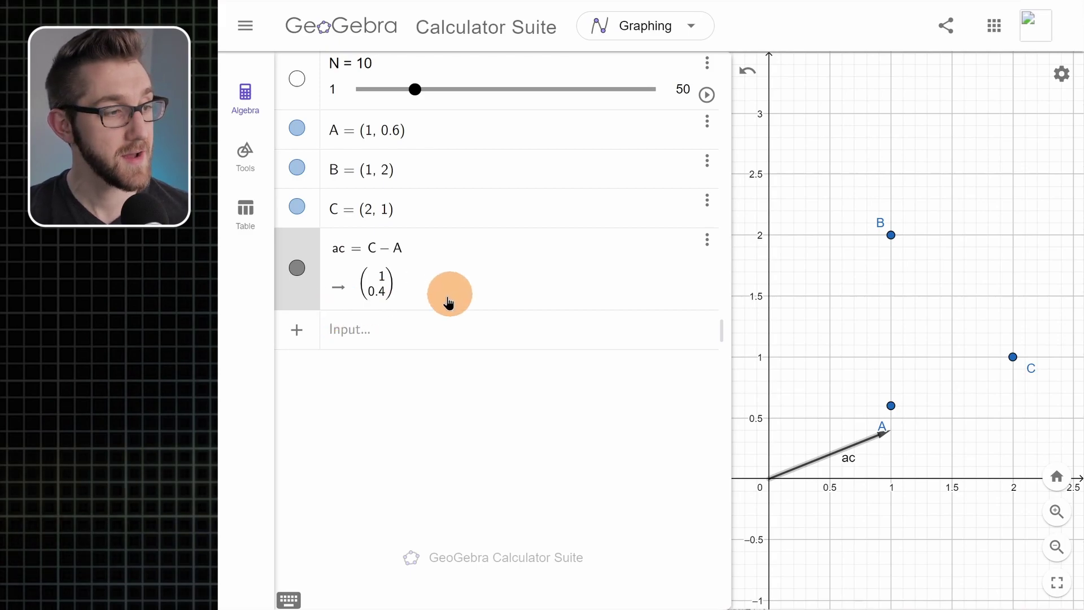
click(395, 460)
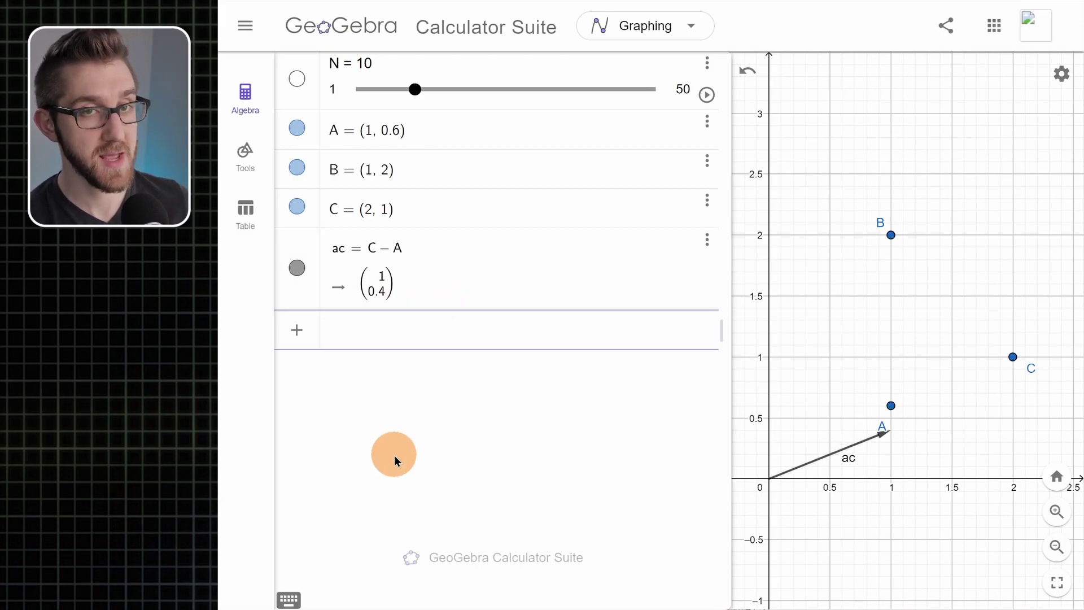
text(ab=)
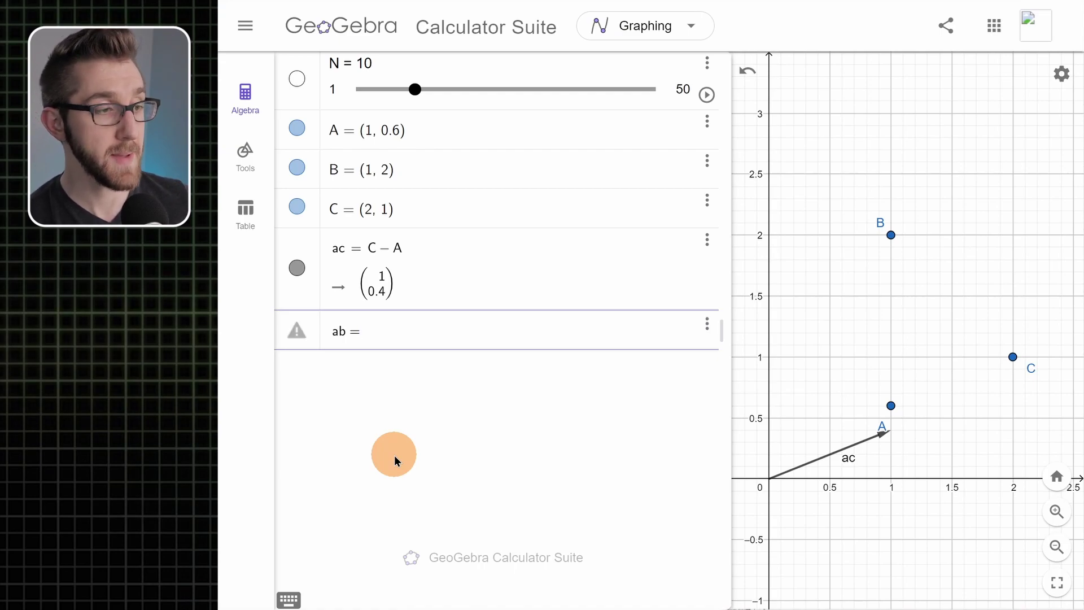
text(B-A)
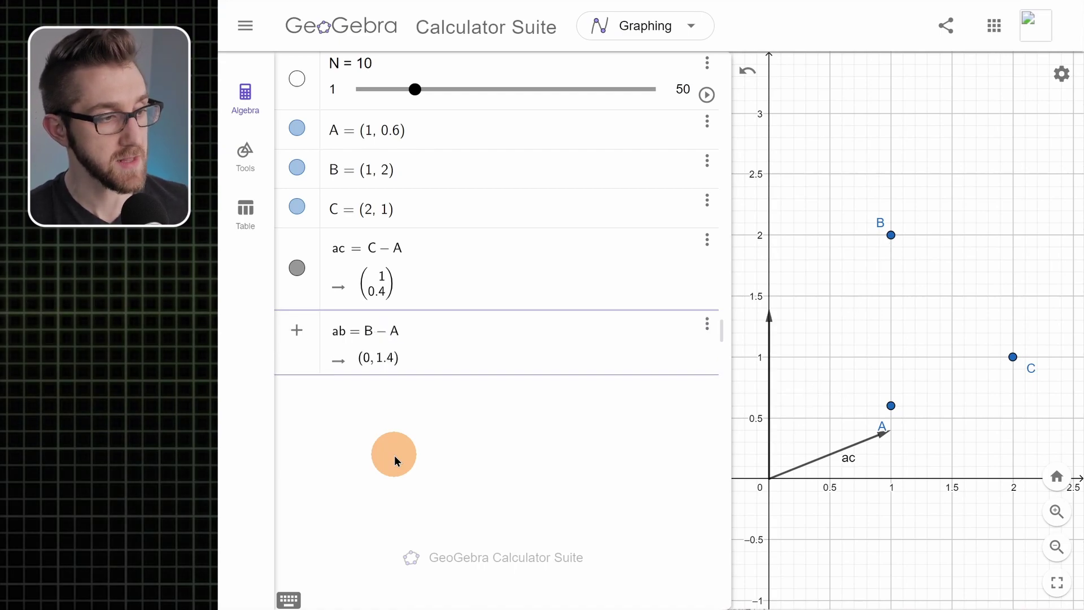
key(Return)
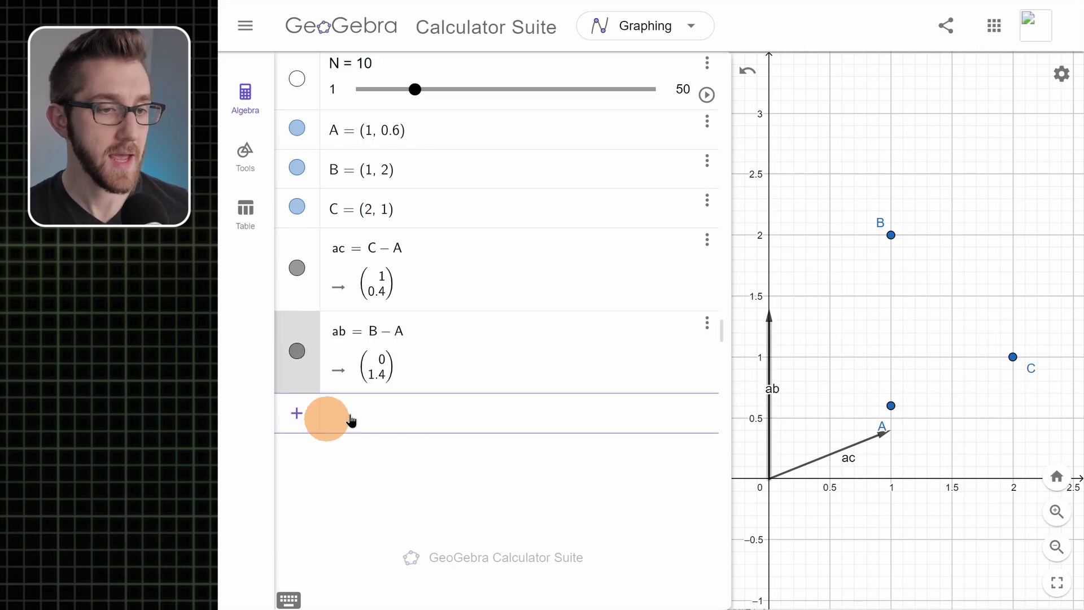
drag(773, 388, 781, 390)
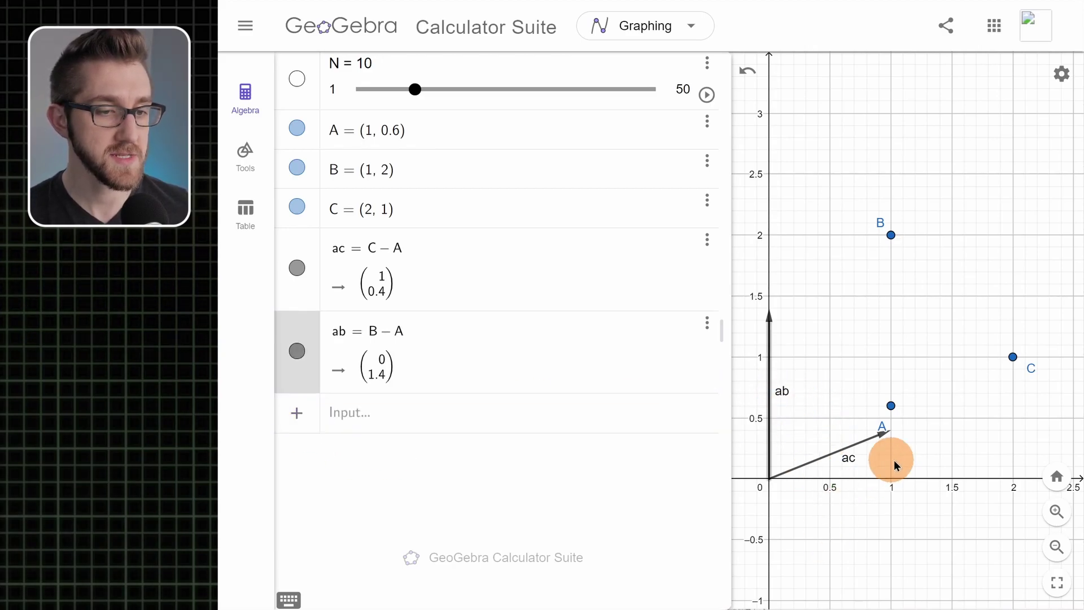
mouse_move(893, 235)
mouse_down()
mouse_move(949, 262)
mouse_move(935, 244)
mouse_move(833, 226)
mouse_move(900, 233)
mouse_move(892, 234)
mouse_up()
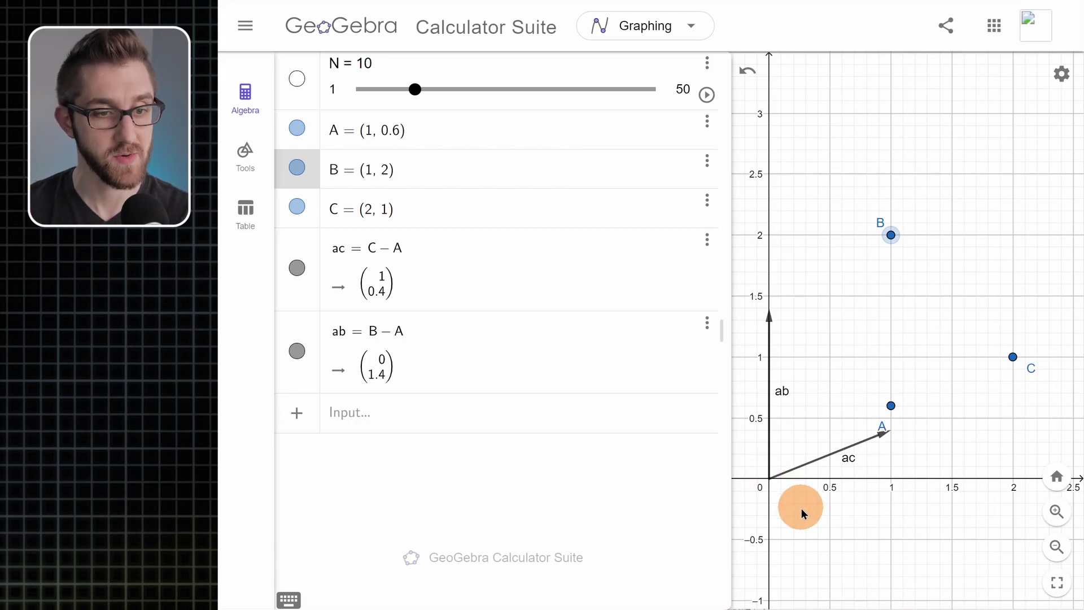
Type PegsAC = Sequence(A + k*ac/N, k, 1, N−1) into a new algebra entry.
click(437, 468)
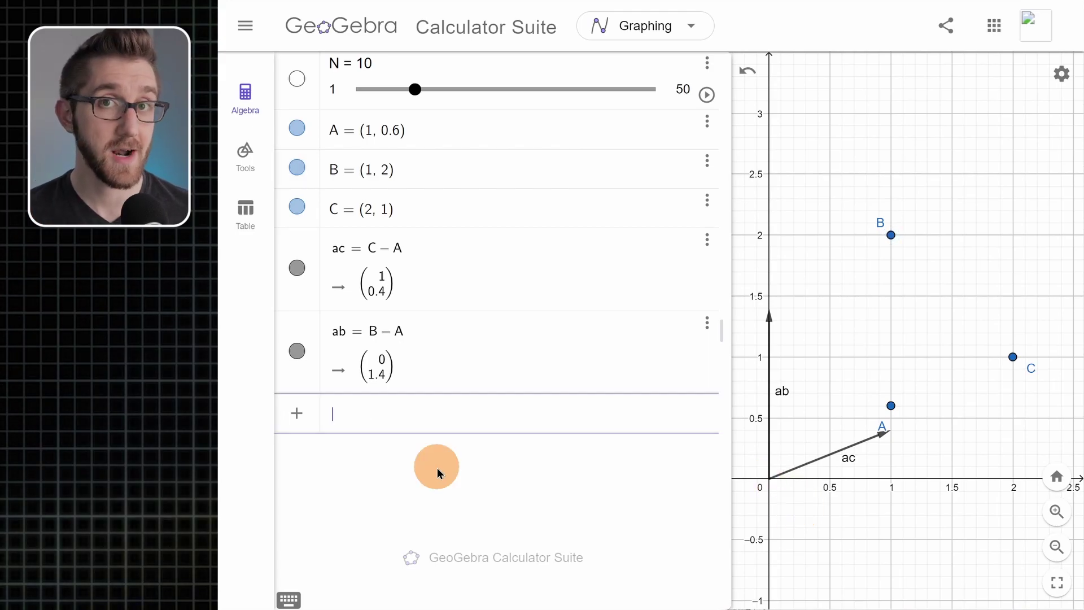
text(Peg)
text(sAC = )
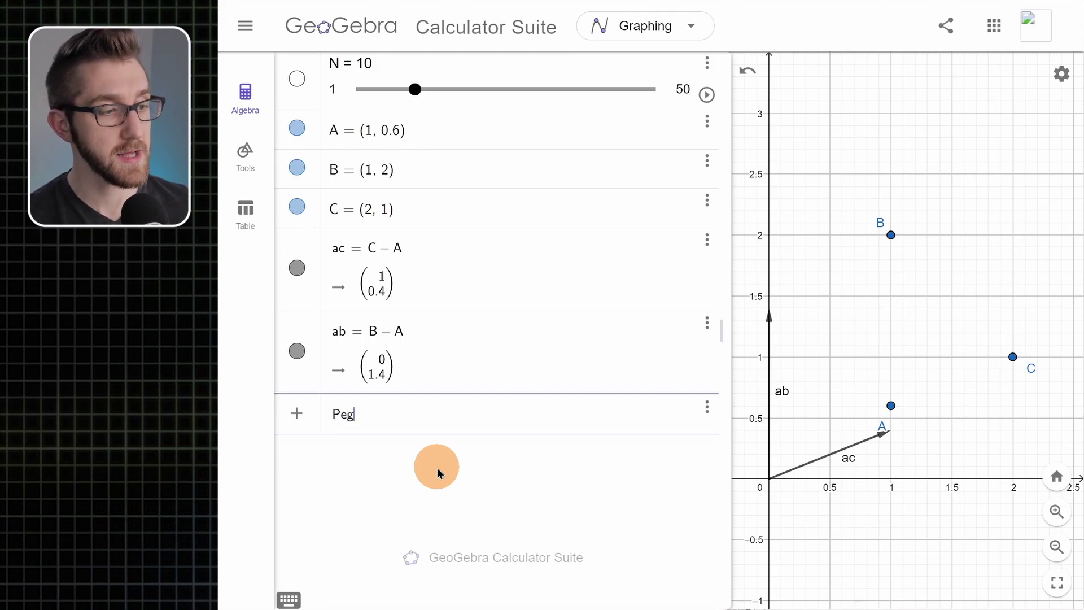
text(Sequence()
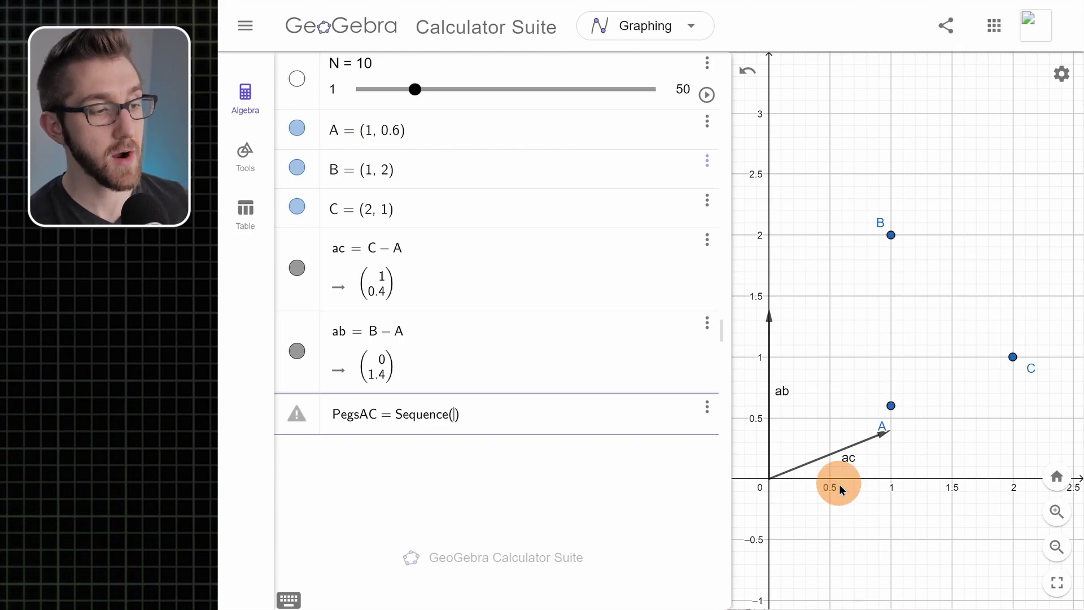
text(A+k)
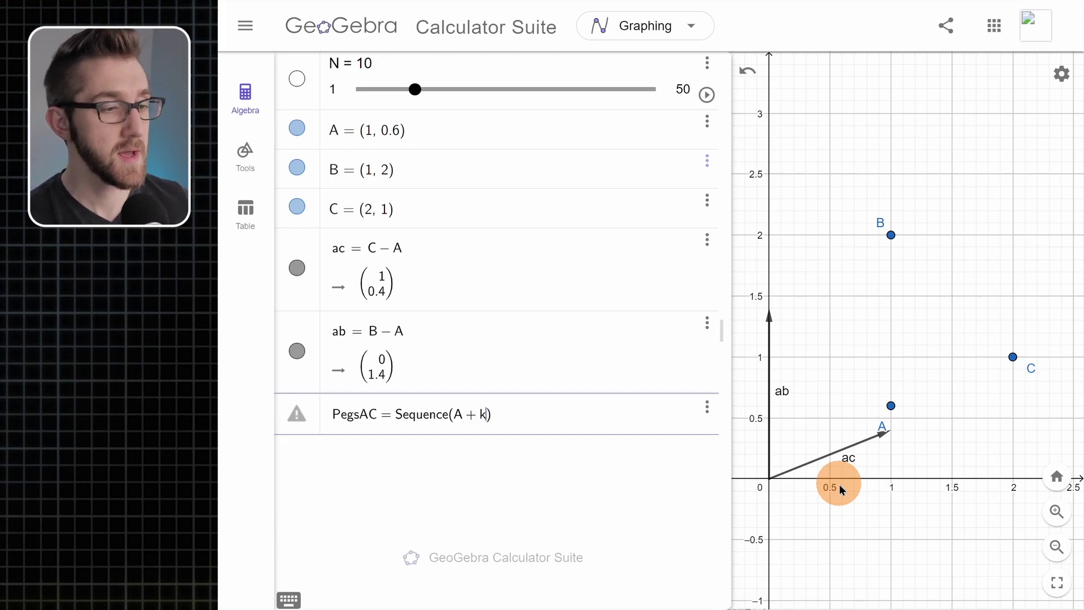
text(*ac/)
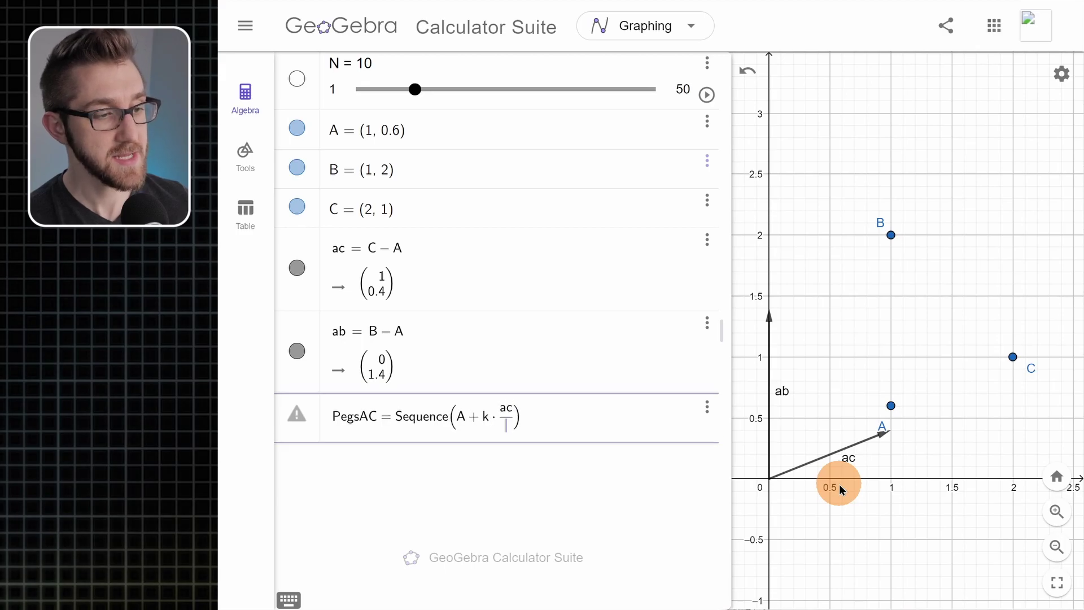
text(N)
key(Right)
text(,k,)
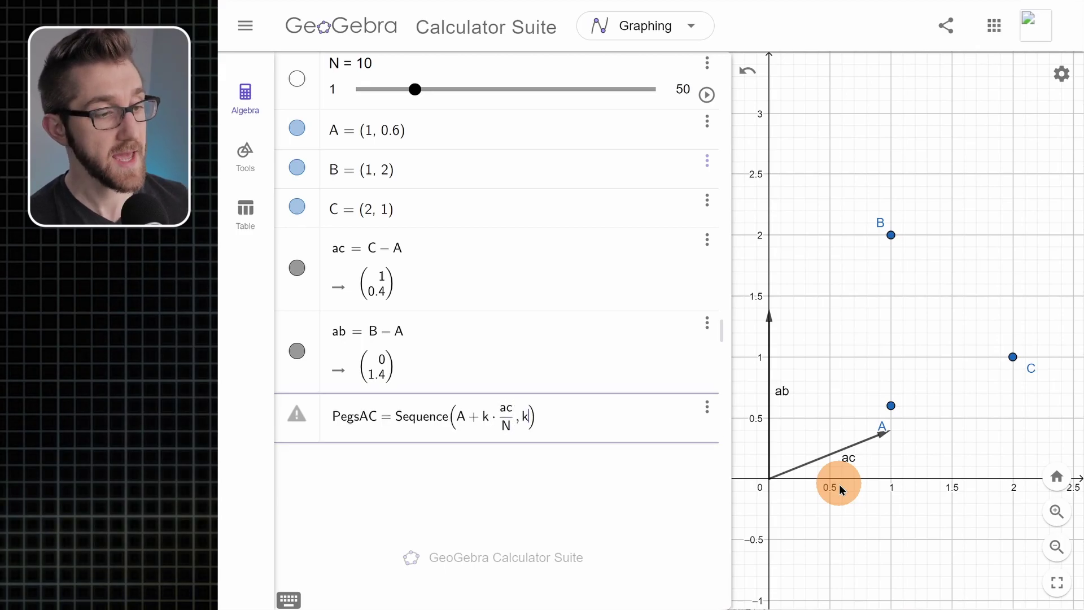
text(1,)
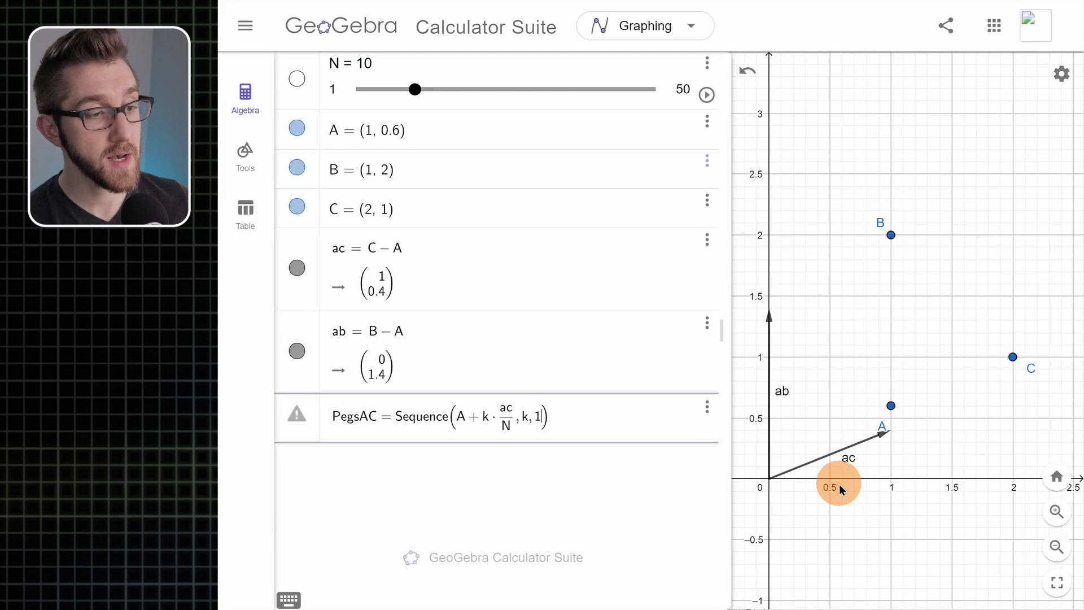
text(N)
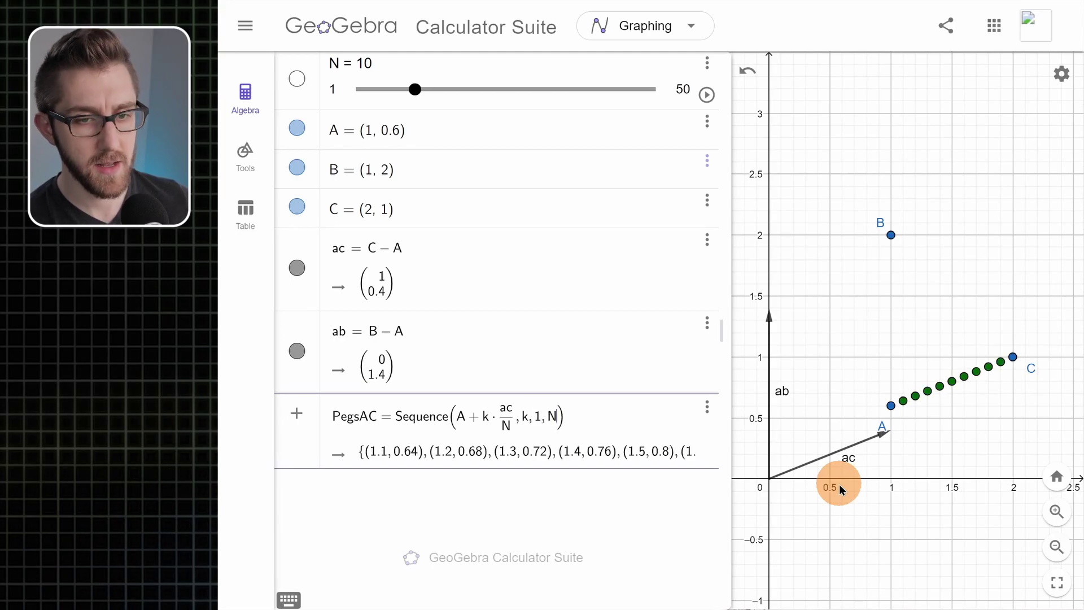
text(-1)
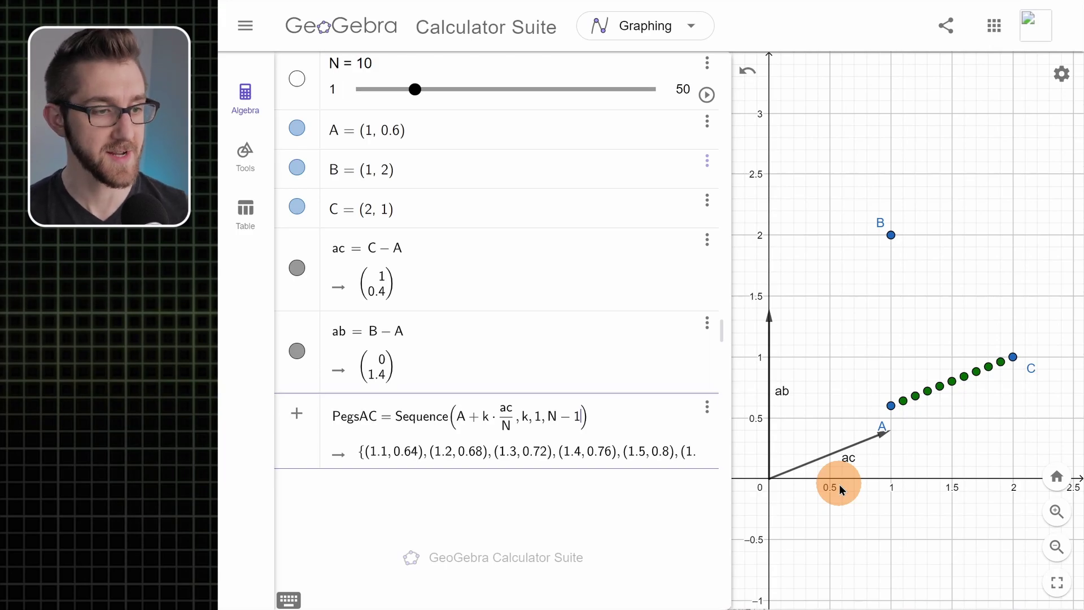
Commit PegsAC ending at N−1, placing nine pegs between A and C.
key(Return)
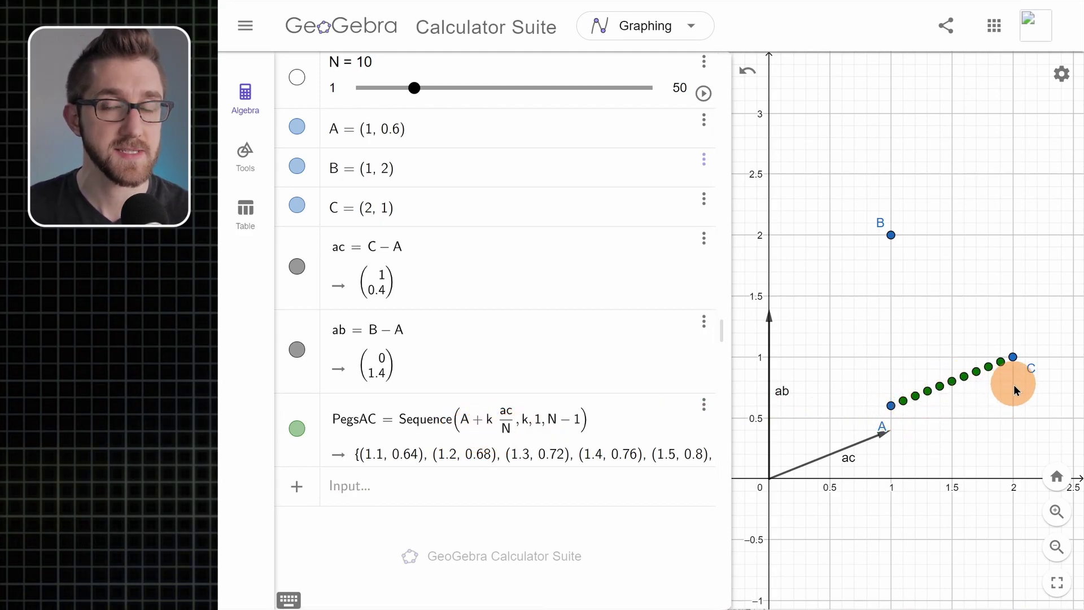
Define PegsAB = Sequence(A + k*ab/N, k, 1, N−1), placing nine evenly spaced pegs from A to B.
click(497, 489)
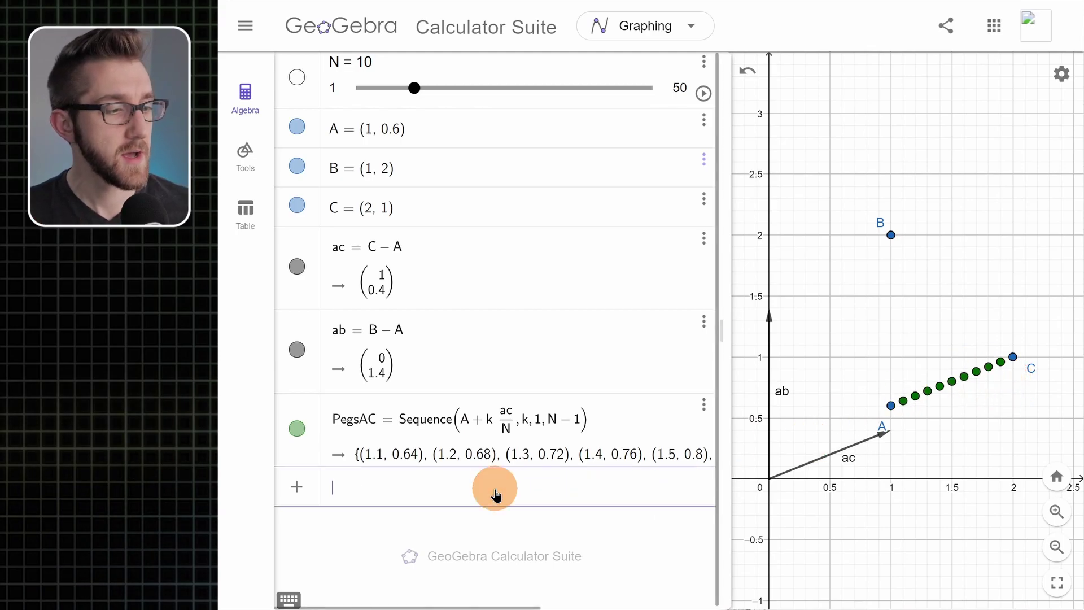
text(PegsBC)
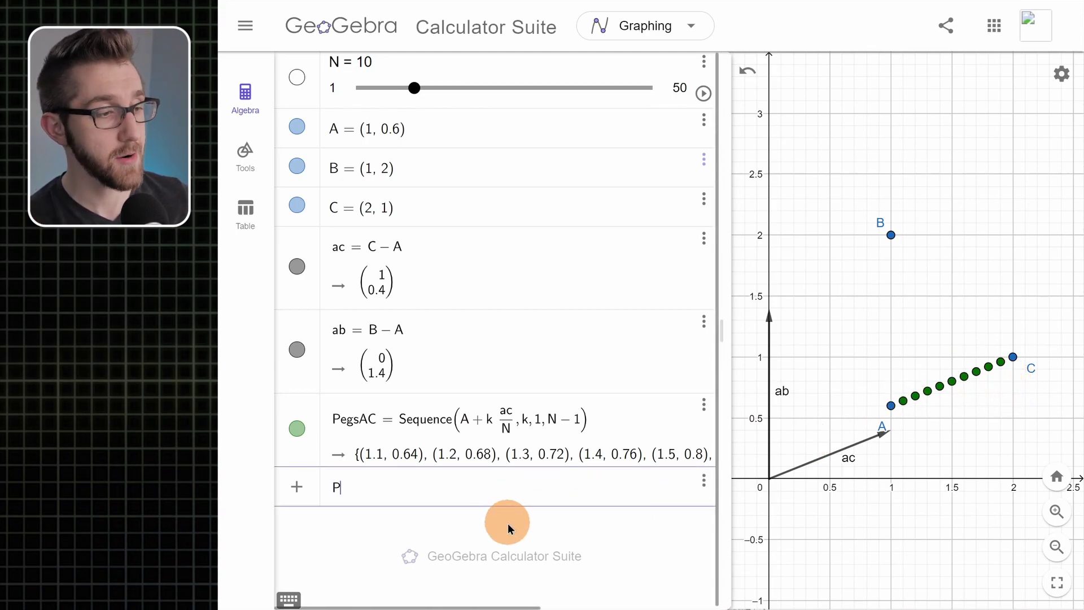
key(BackSpace)
key(BackSpace)
text(AB =)
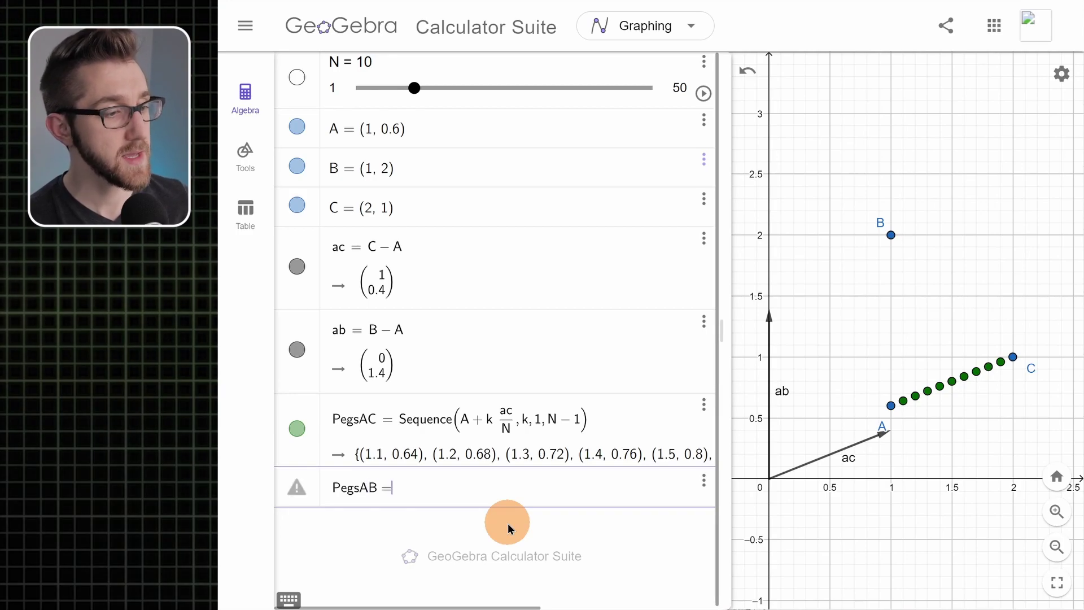
text(Sequence()
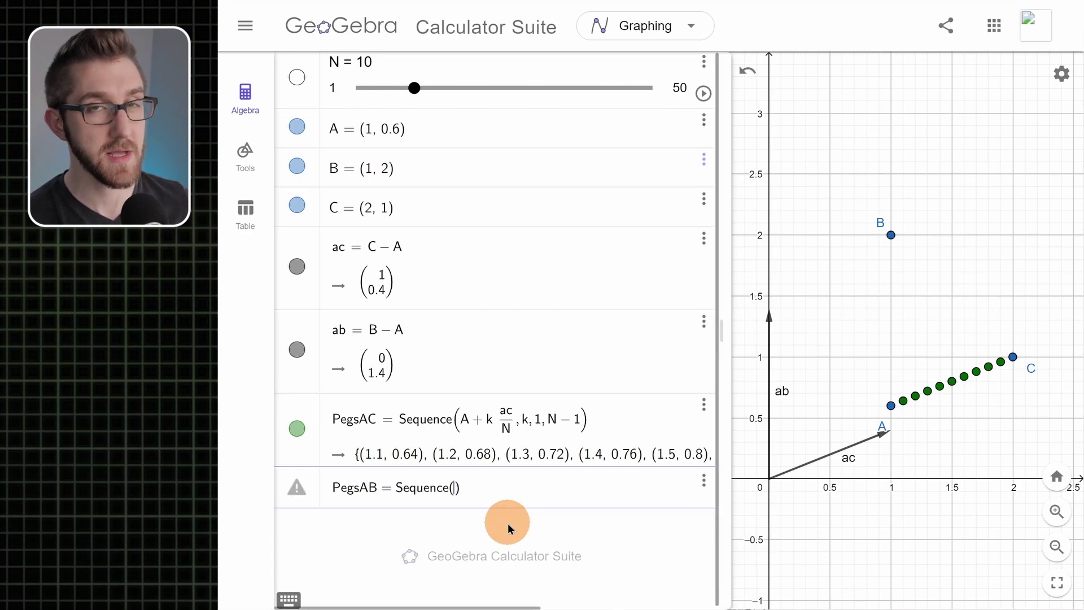
text(A+)
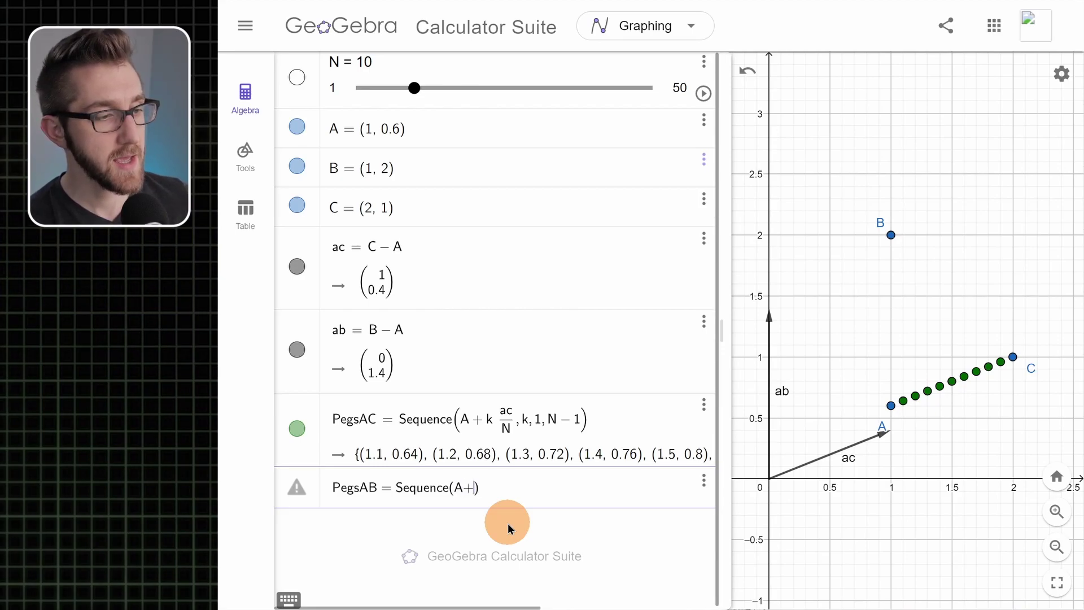
text(k)
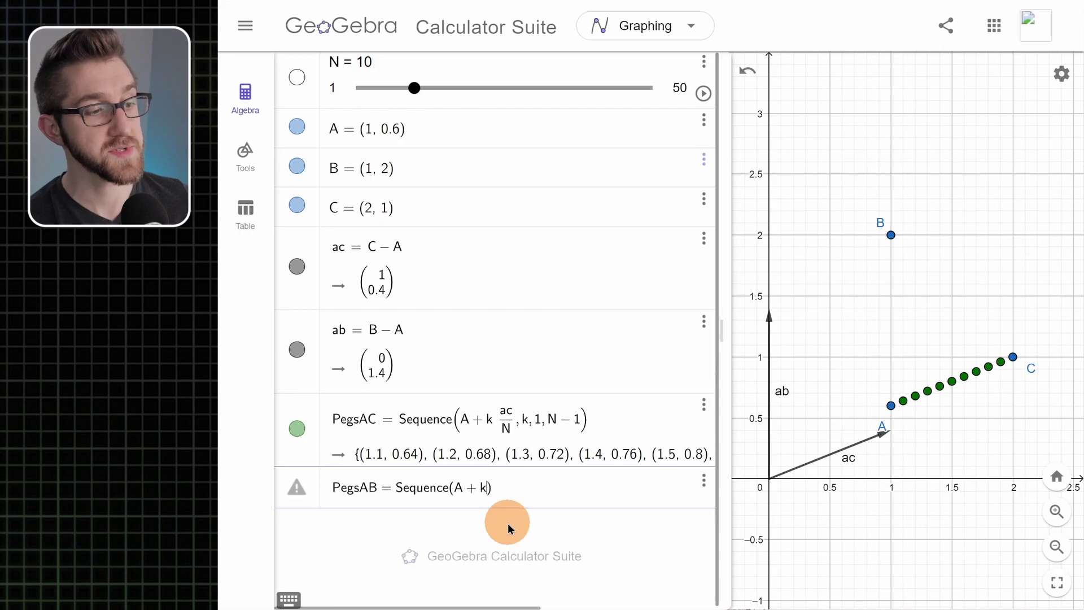
text(*ab)
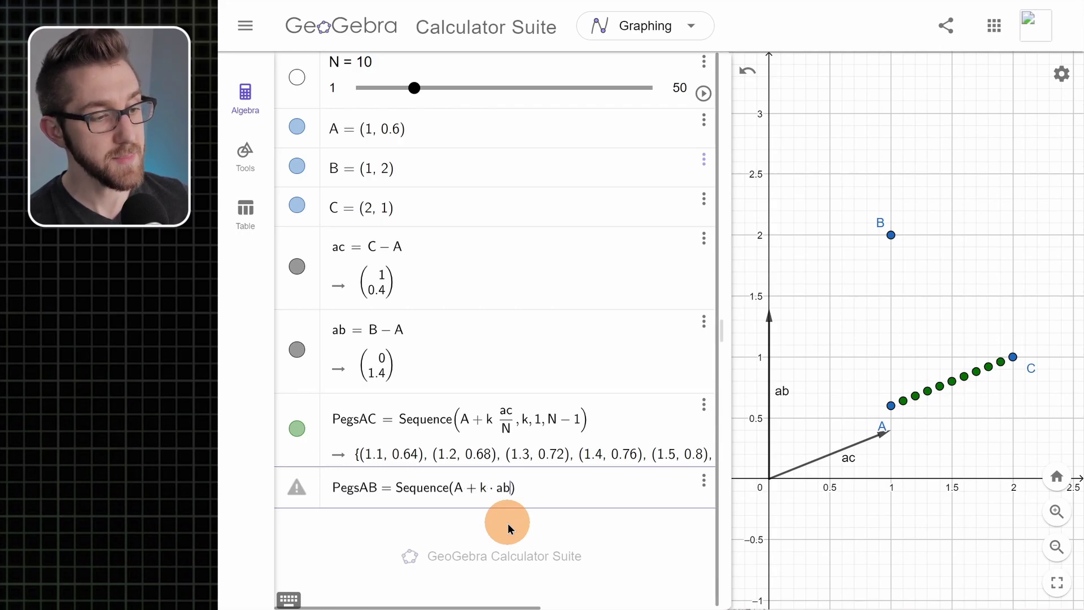
text(/N)
key(Right)
text(,k,1,N-1)
key(Return)
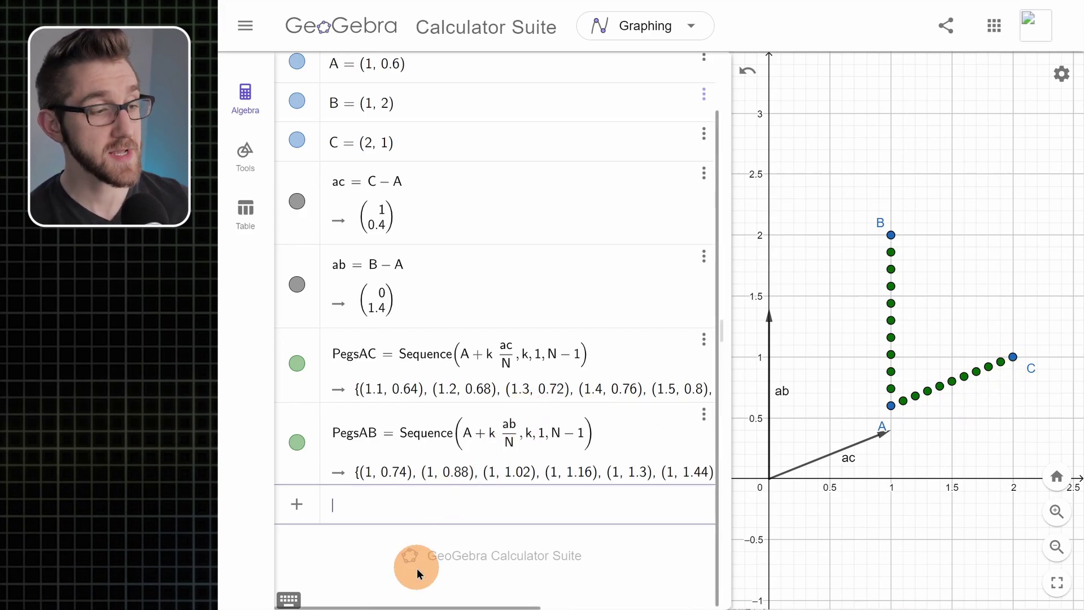
Enter Sequence(Segment(PegsAC(k), PegsAB(N−k)), k, 1, N) to string matching pegs into list l1.
text(Sequence()
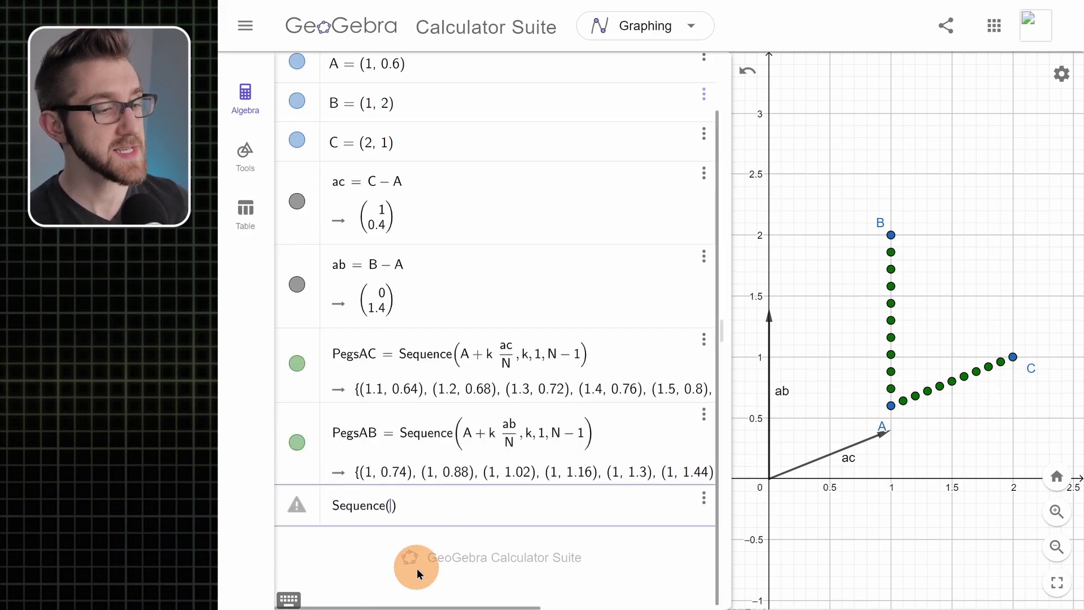
text(Segment()
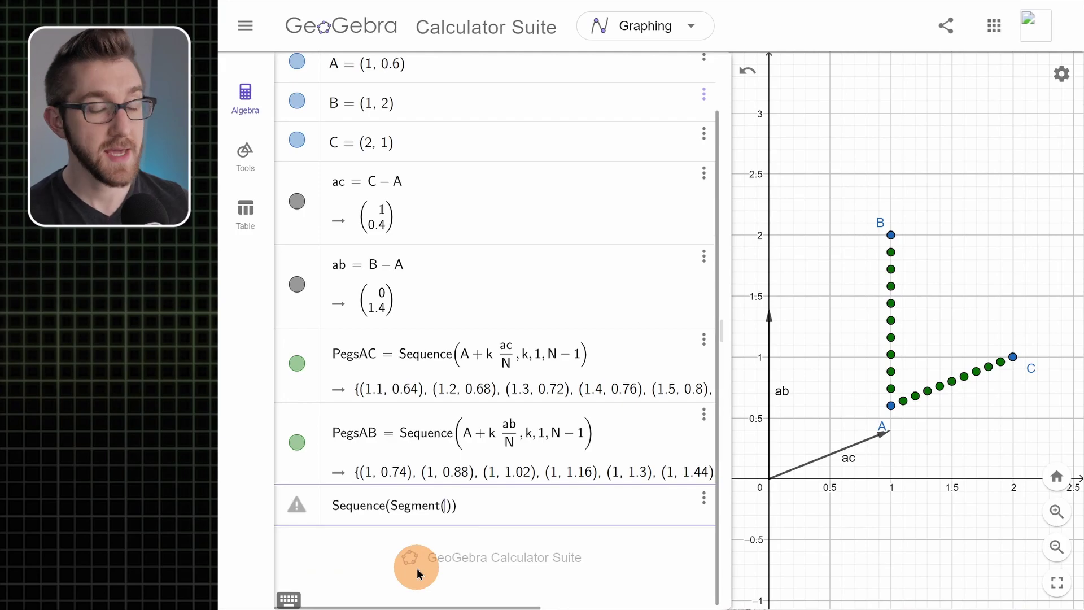
text(PegsA)
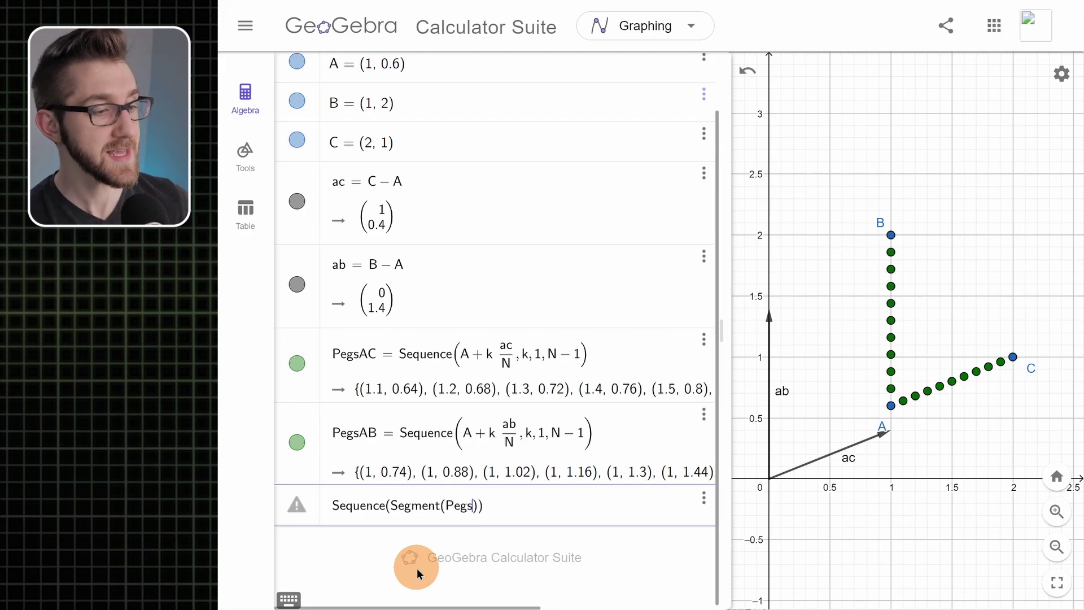
text(C()
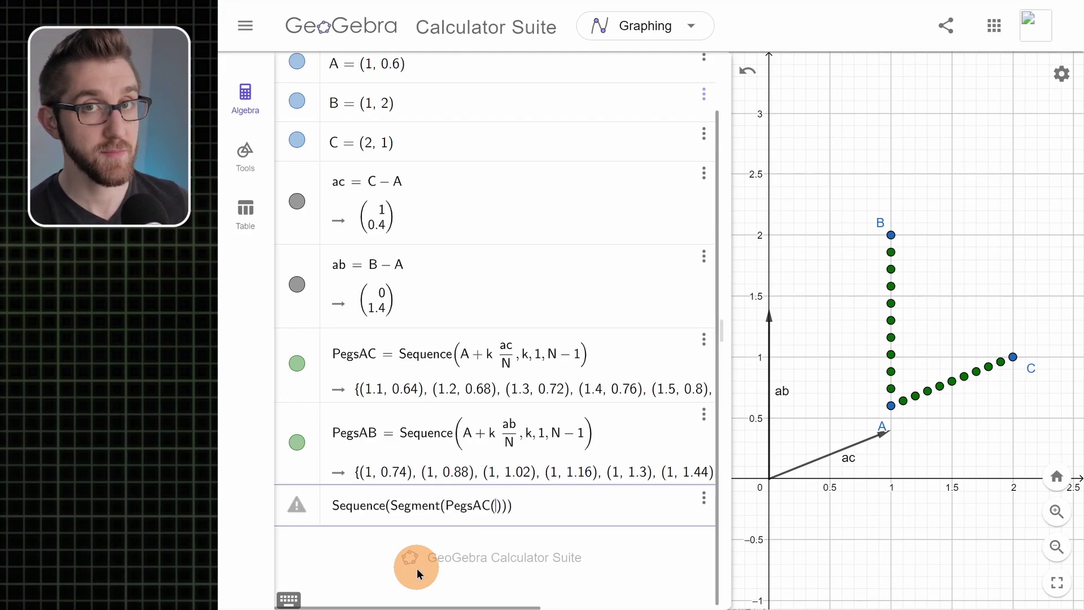
text(k),P)
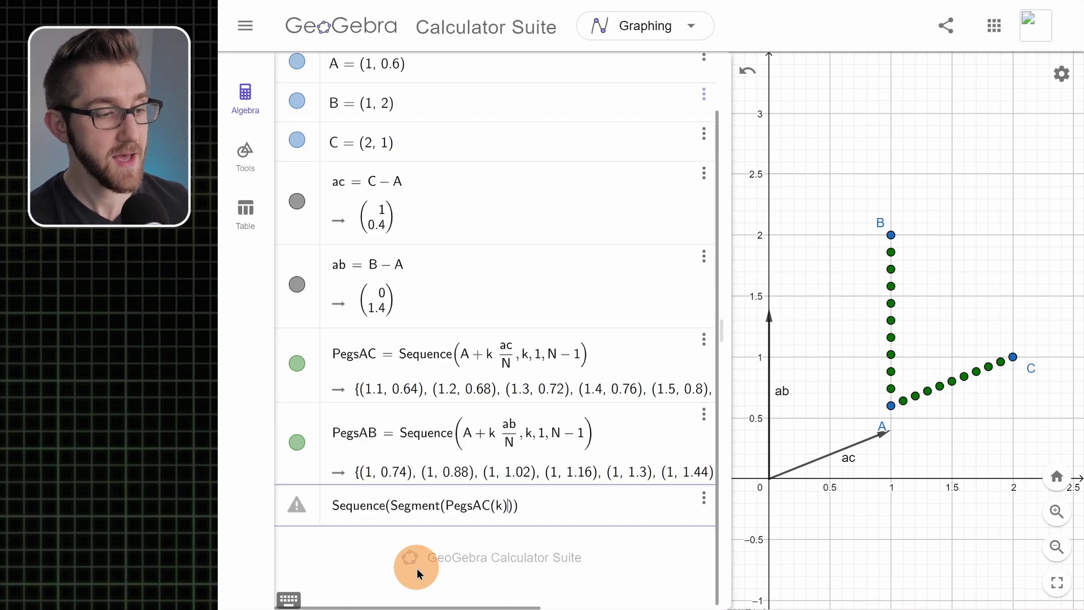
text(egs)
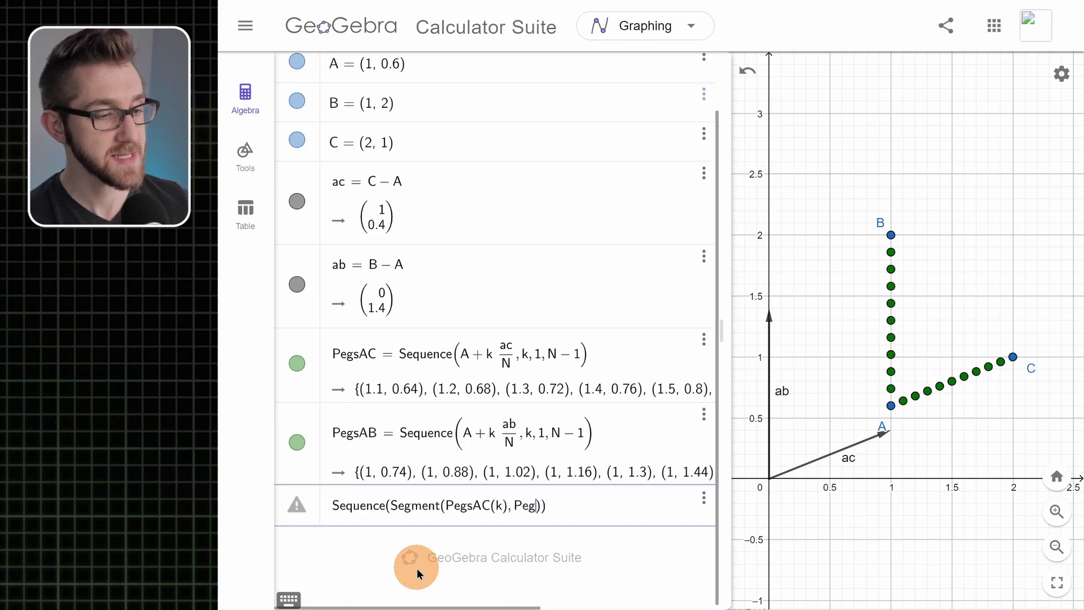
text(AB(N-k)),k)
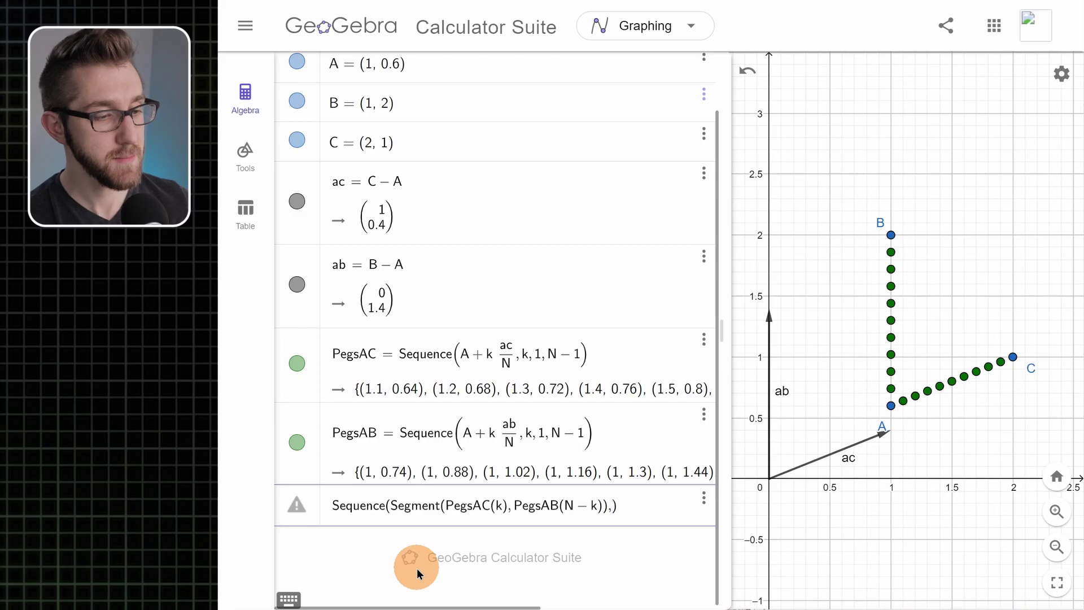
text(,1,)
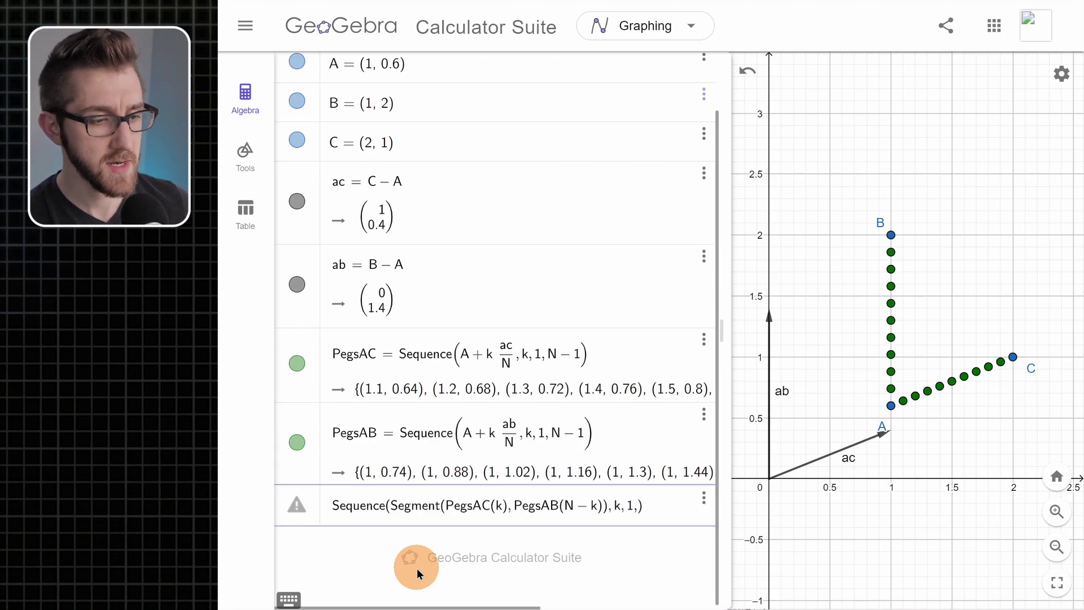
text(N)
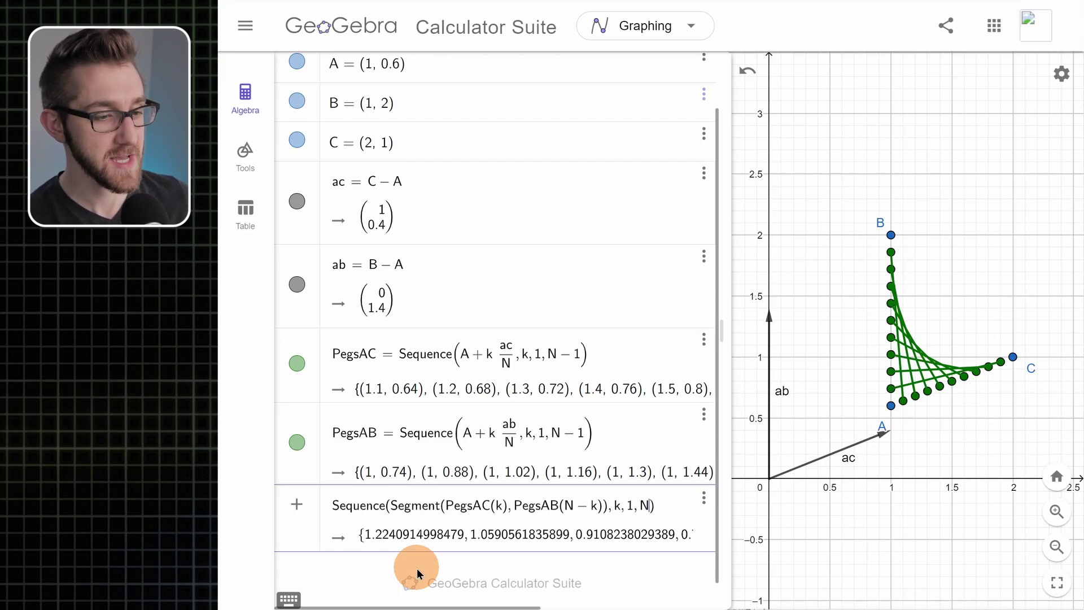
click(418, 573)
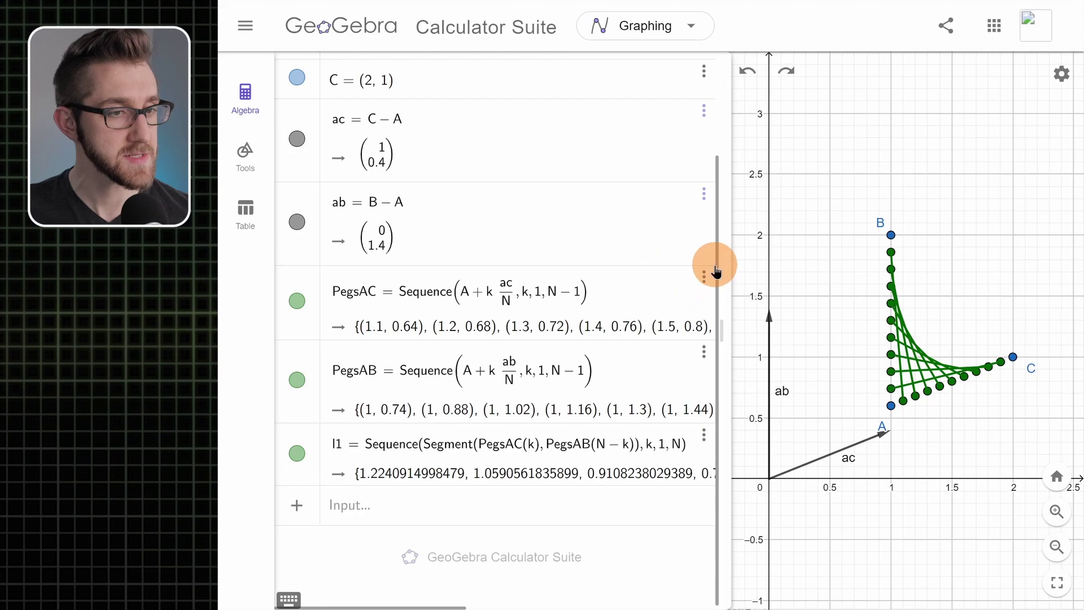
Raise N from 10 to 25 and drag A, B and C, leaving A near (0.38, 0.88).
drag(716, 262, 716, 158)
drag(439, 87, 502, 89)
click(914, 340)
drag(891, 408, 841, 434)
drag(891, 236, 796, 203)
drag(1032, 371, 1027, 223)
drag(841, 445, 818, 376)
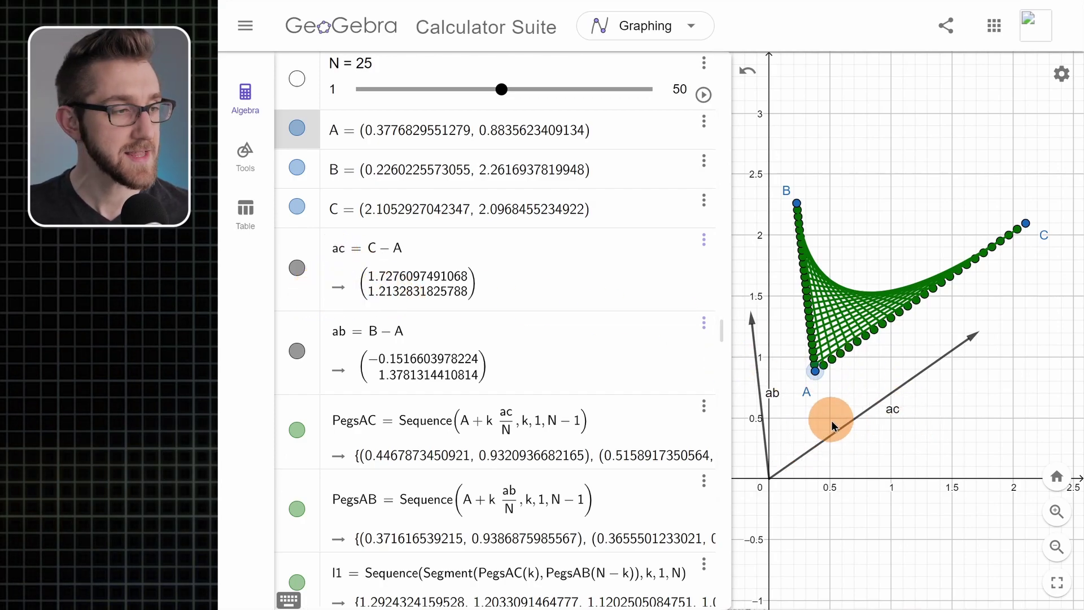
Hide vector ac from the graph and make it an auxiliary object.
click(307, 297)
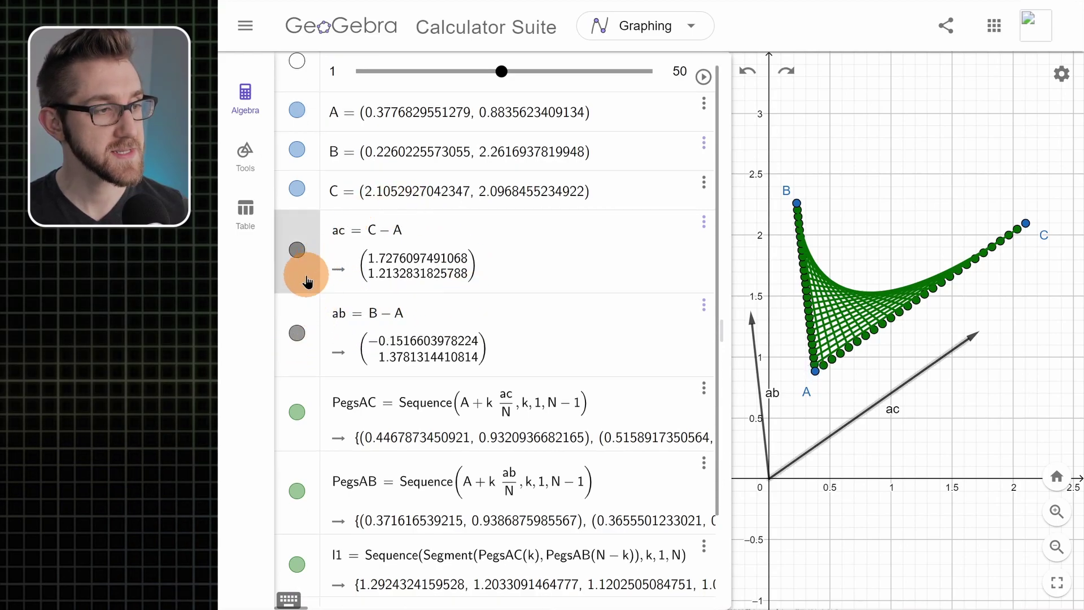
click(704, 222)
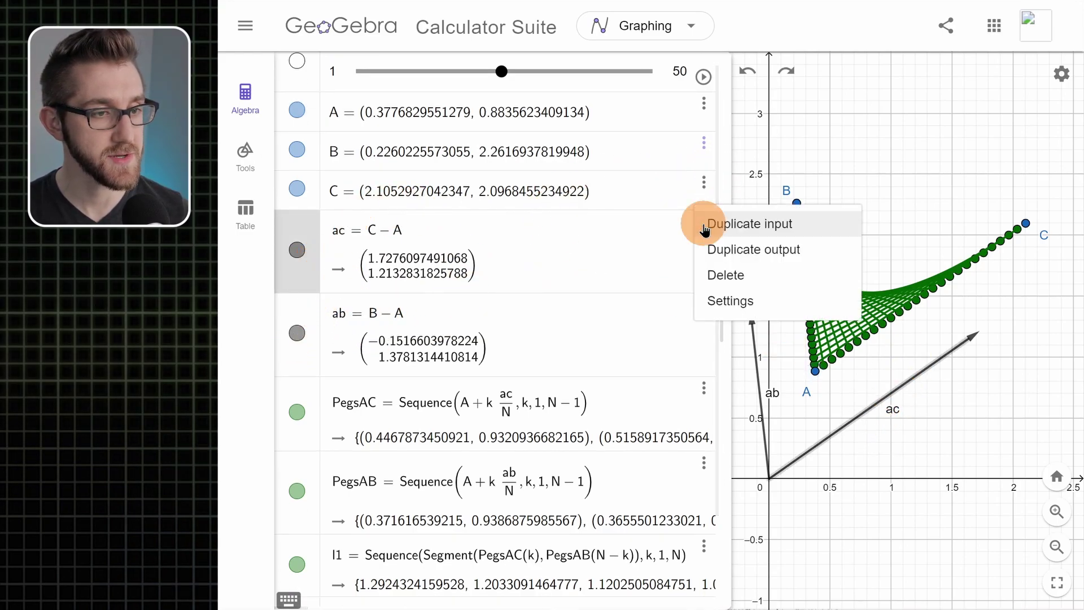
click(719, 299)
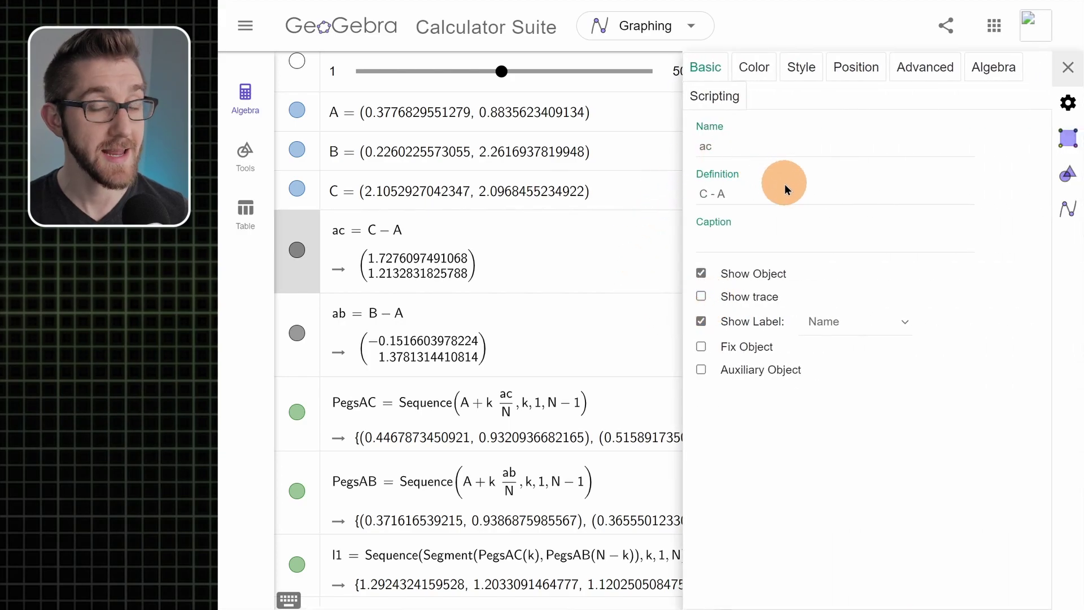
click(702, 274)
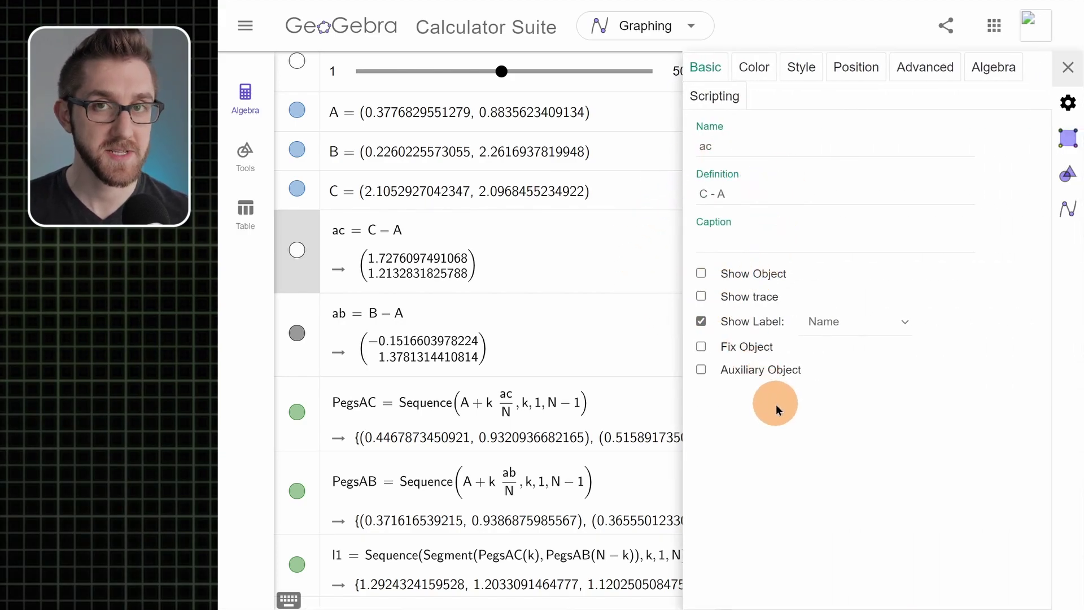
click(702, 369)
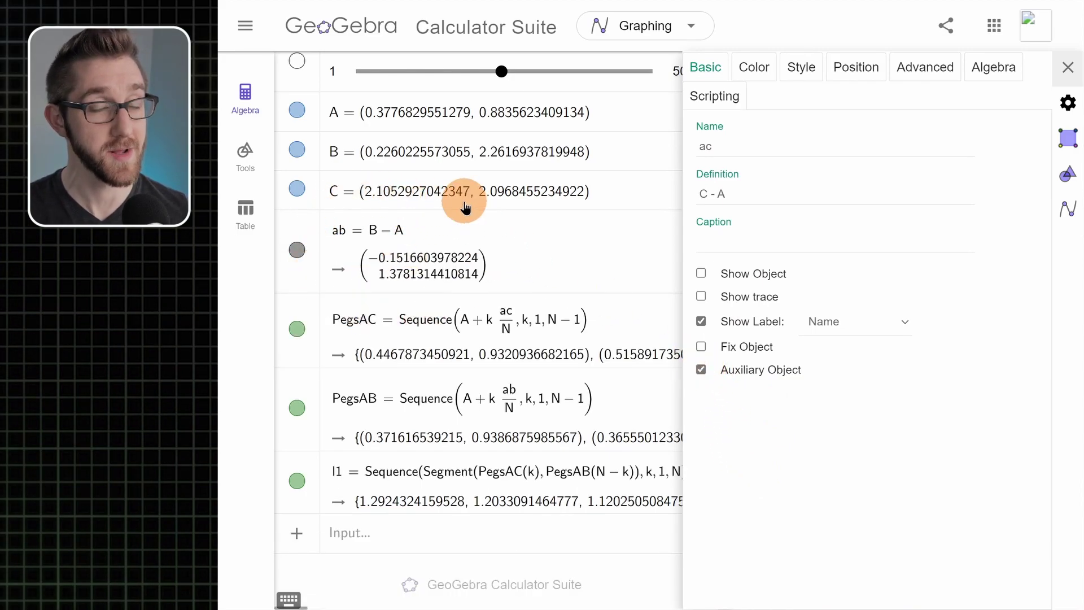
Hide vector ab from the graph and make it auxiliary as well.
click(300, 272)
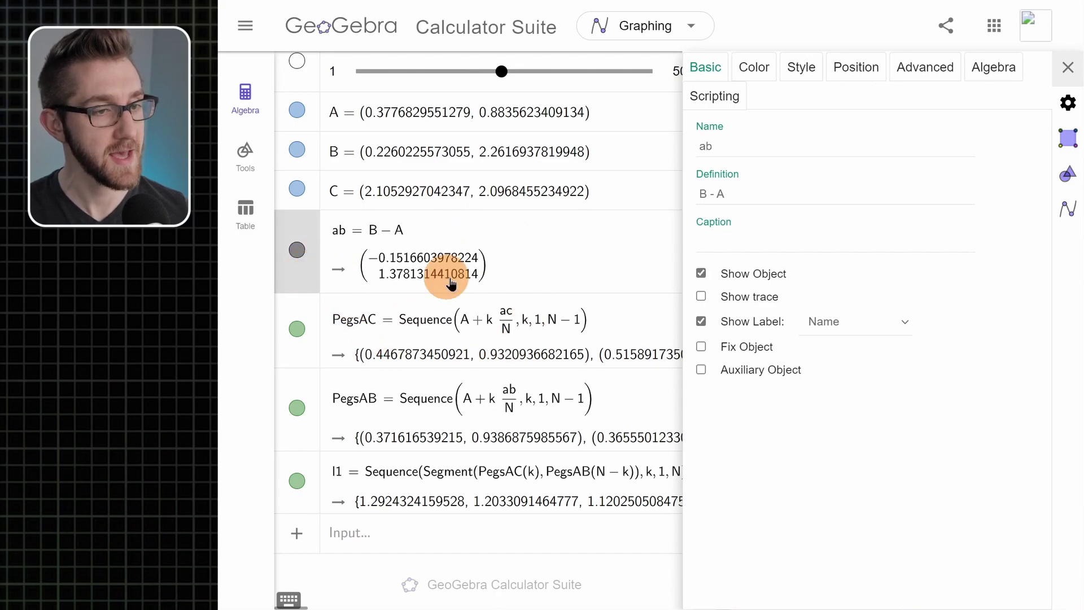
click(701, 273)
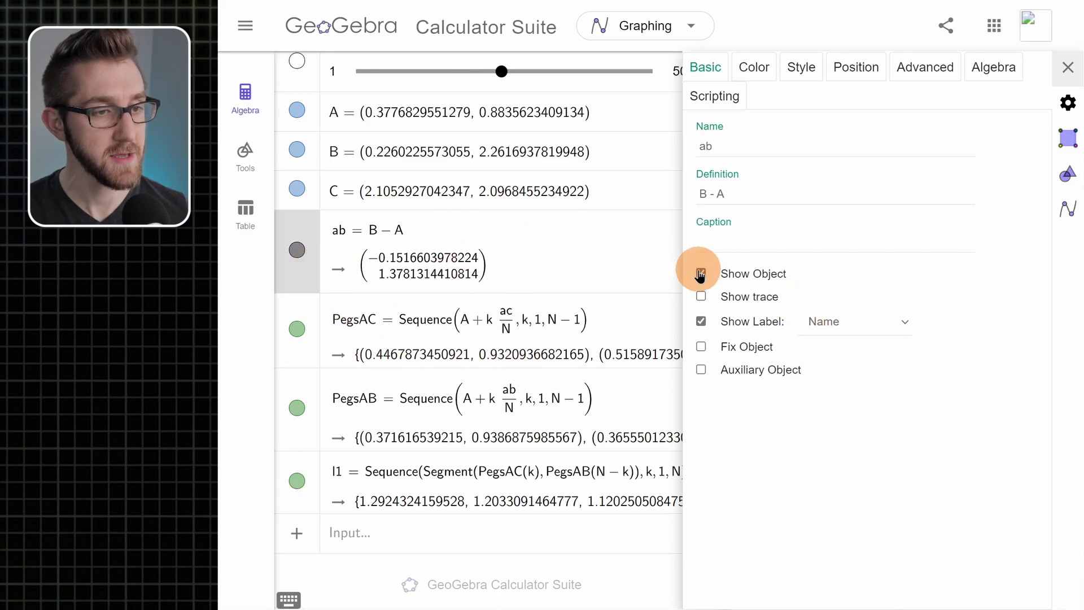
click(702, 371)
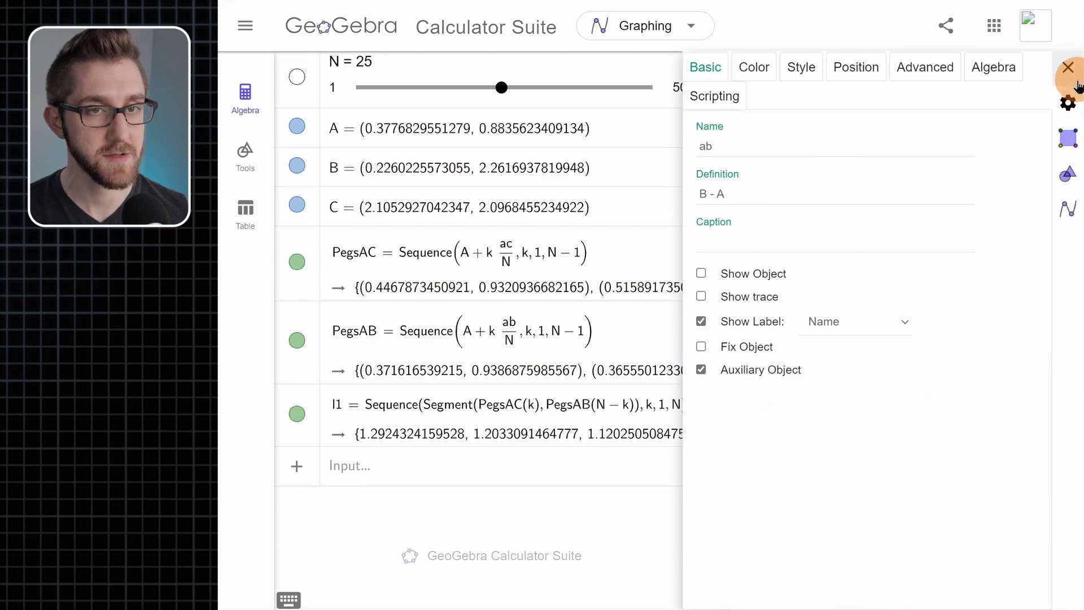
click(1068, 67)
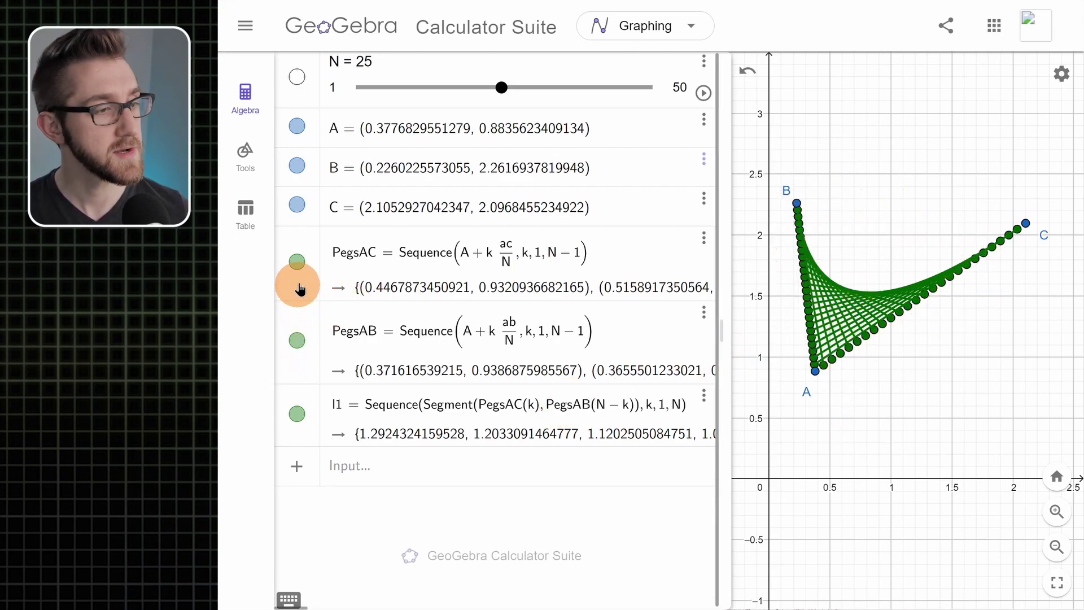
Give the PegsAC and PegsAB points size 2 and colour #0099CC.
click(315, 288)
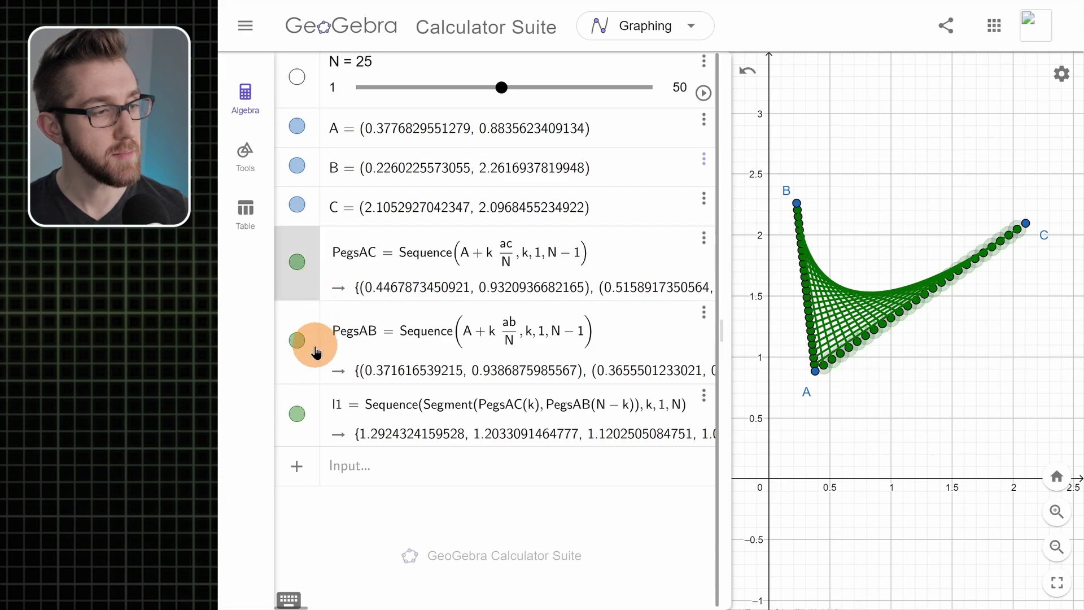
ctrl+click(305, 372)
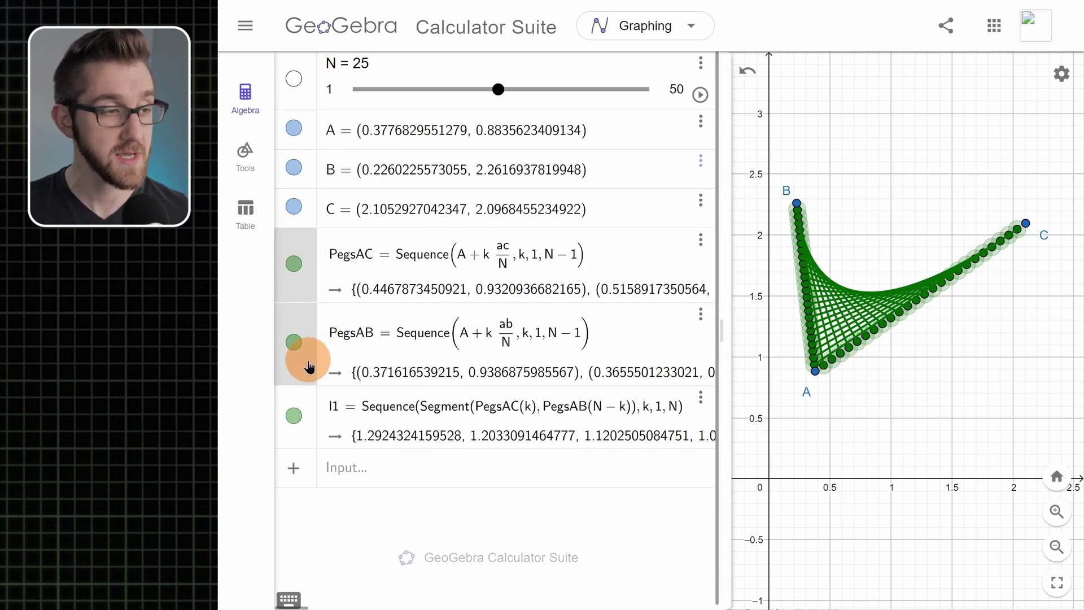
right_click(304, 375)
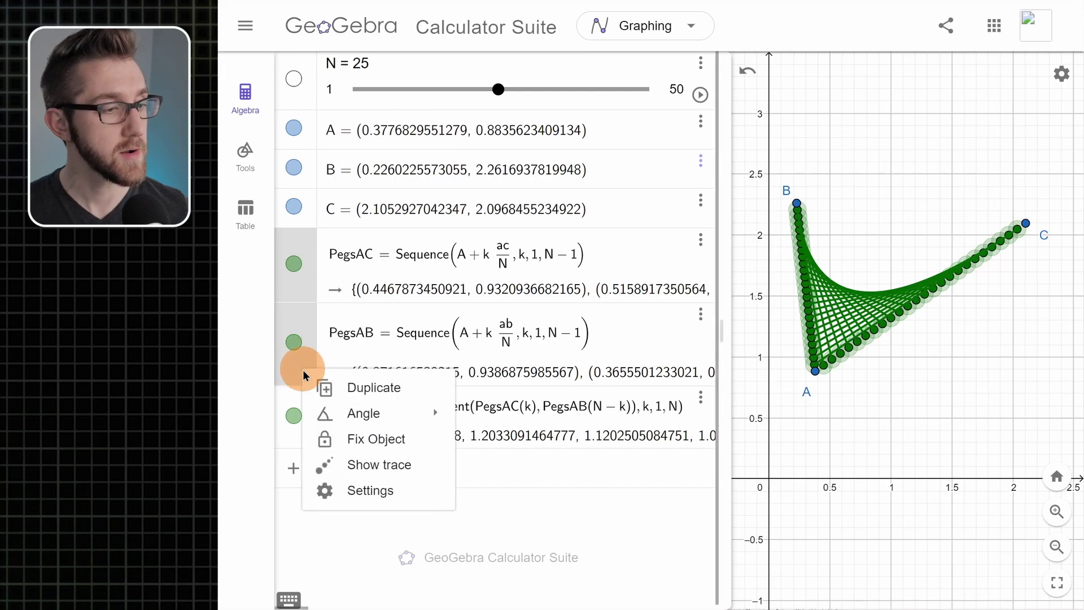
click(373, 502)
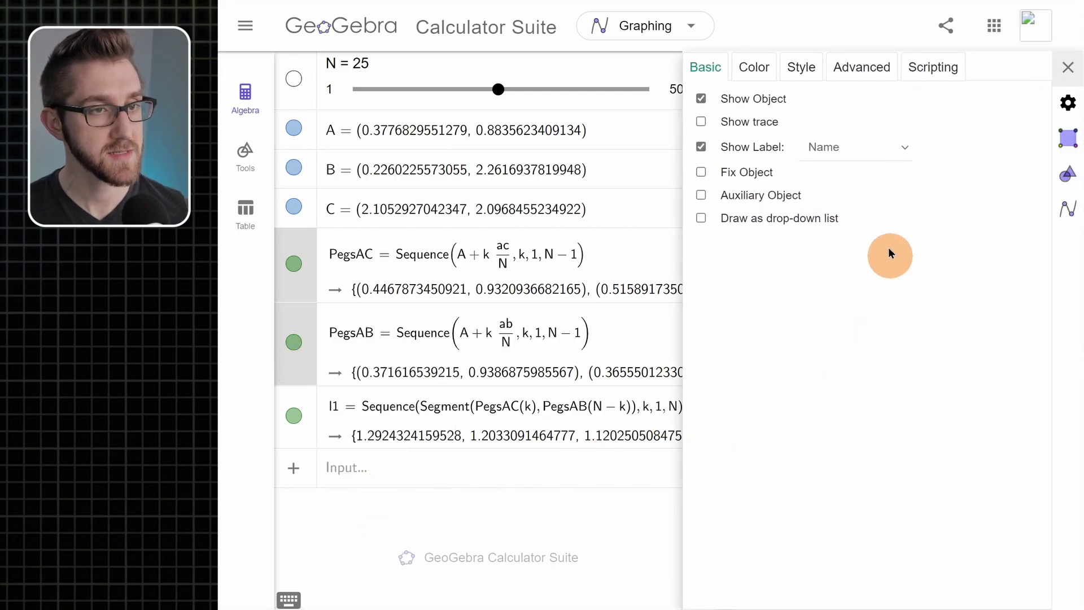
click(808, 65)
drag(812, 105, 780, 104)
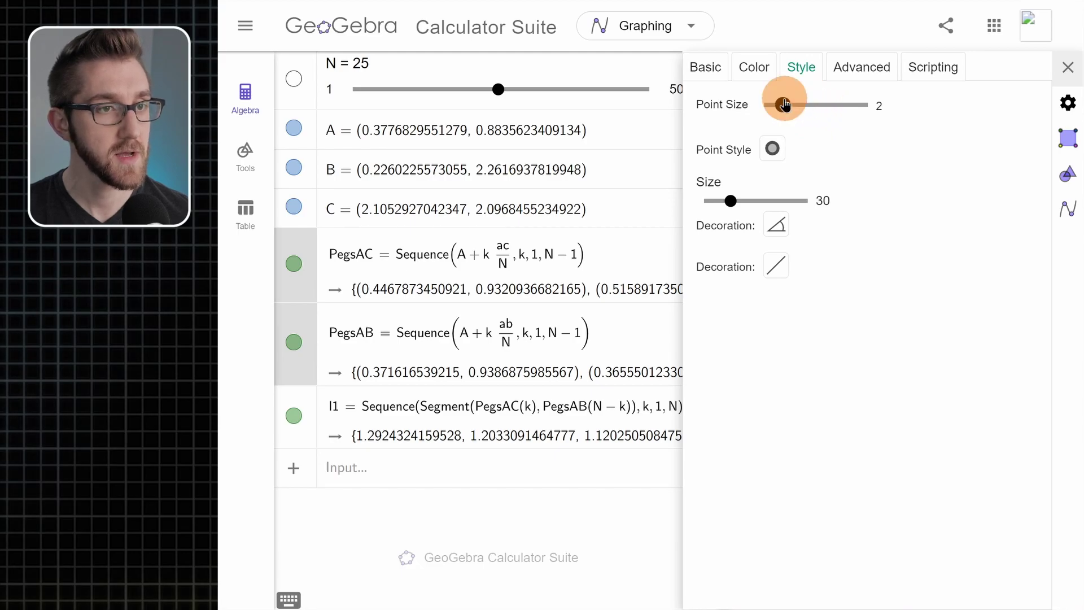
click(761, 68)
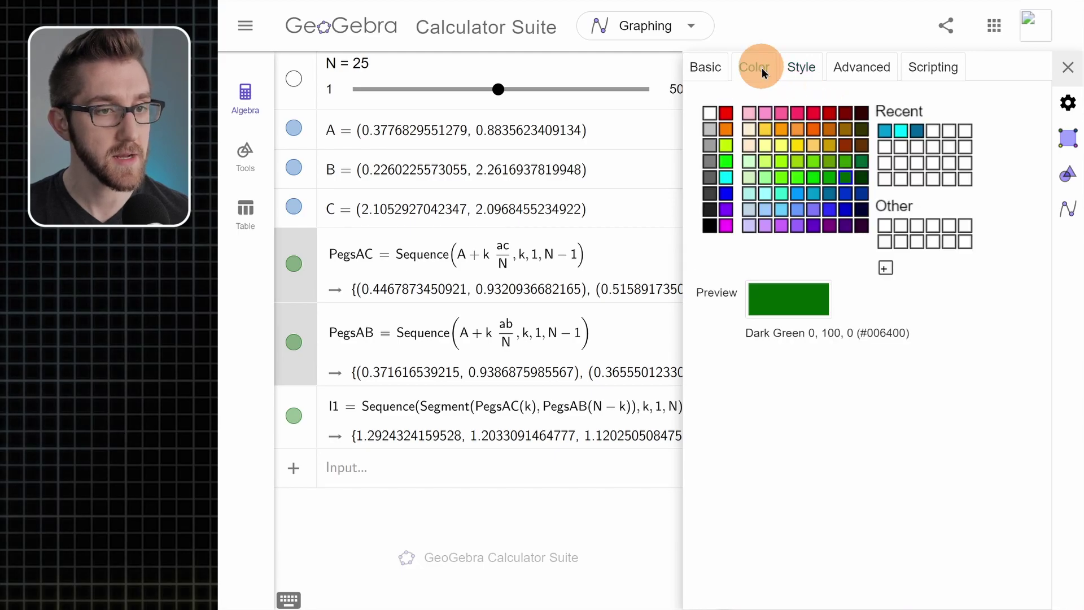
click(814, 192)
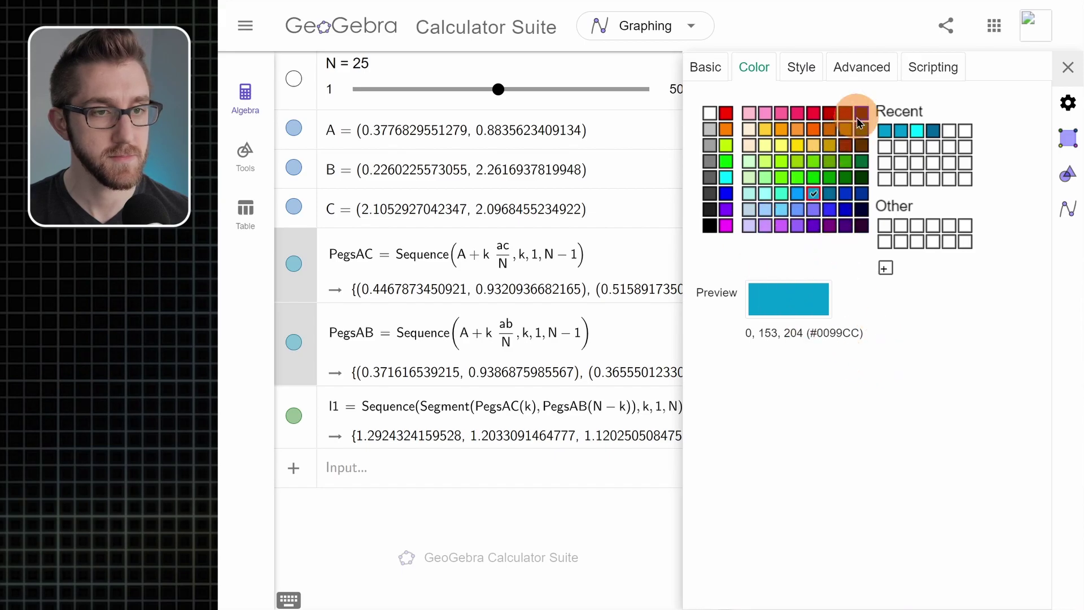
click(1068, 69)
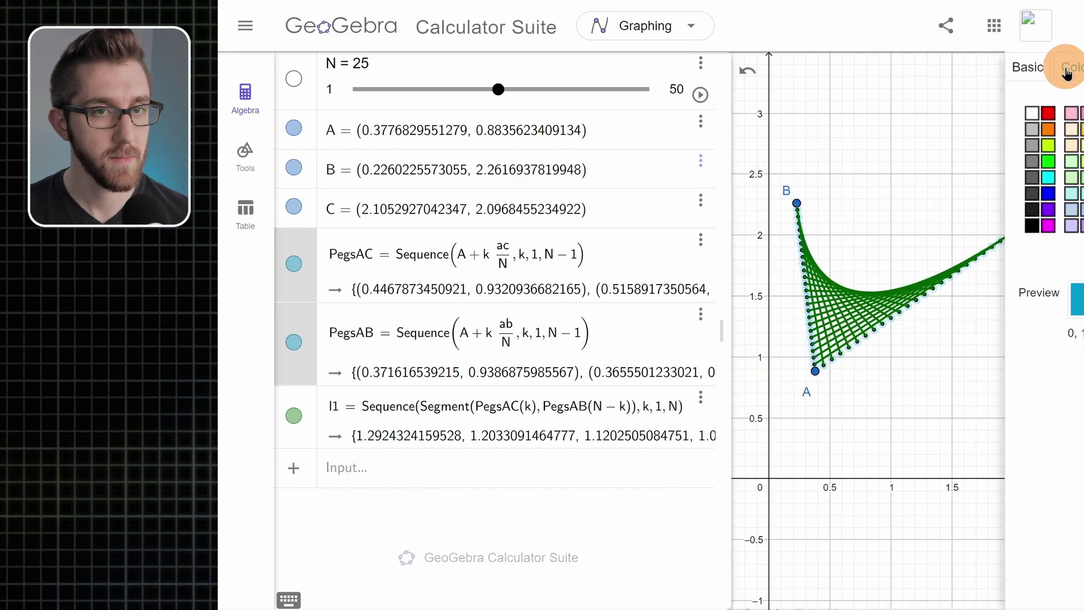
Set the l1 strings to line thickness 3 and colour 0, 153, 204 (#0099CC).
right_click(303, 442)
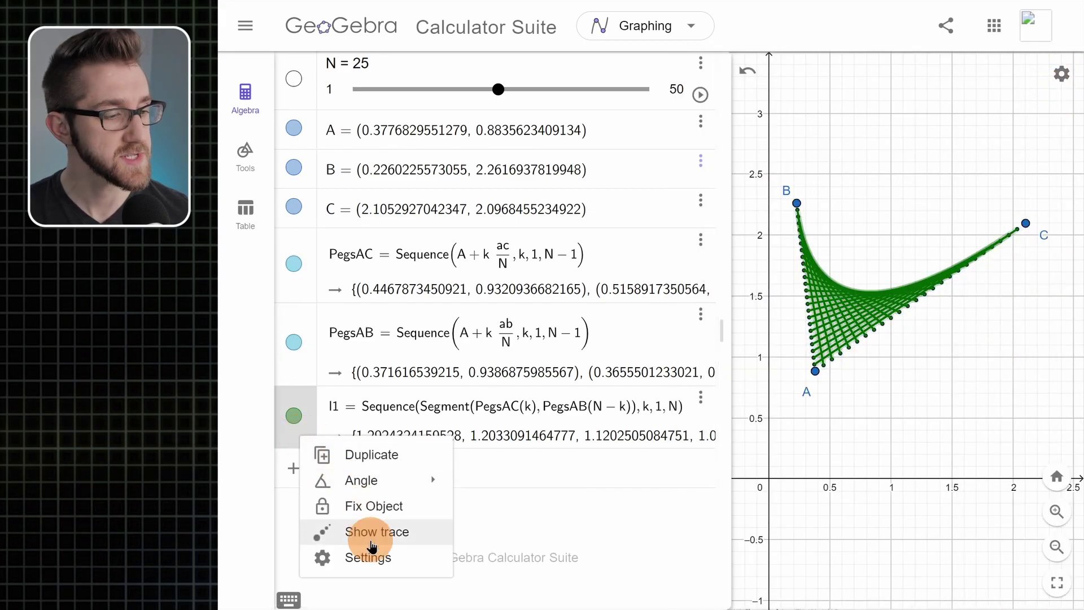
click(315, 559)
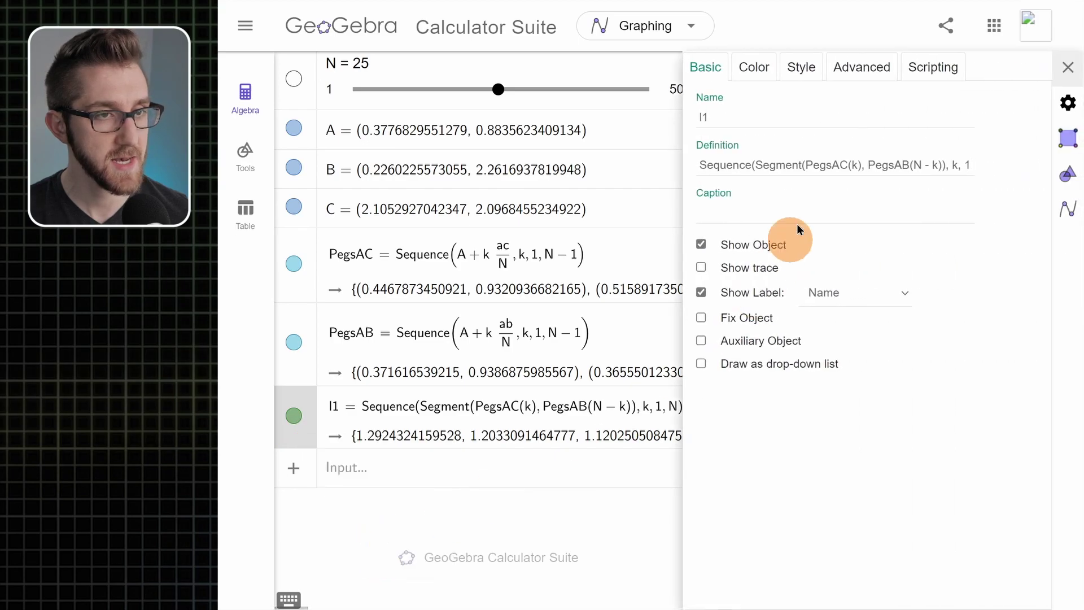
click(803, 67)
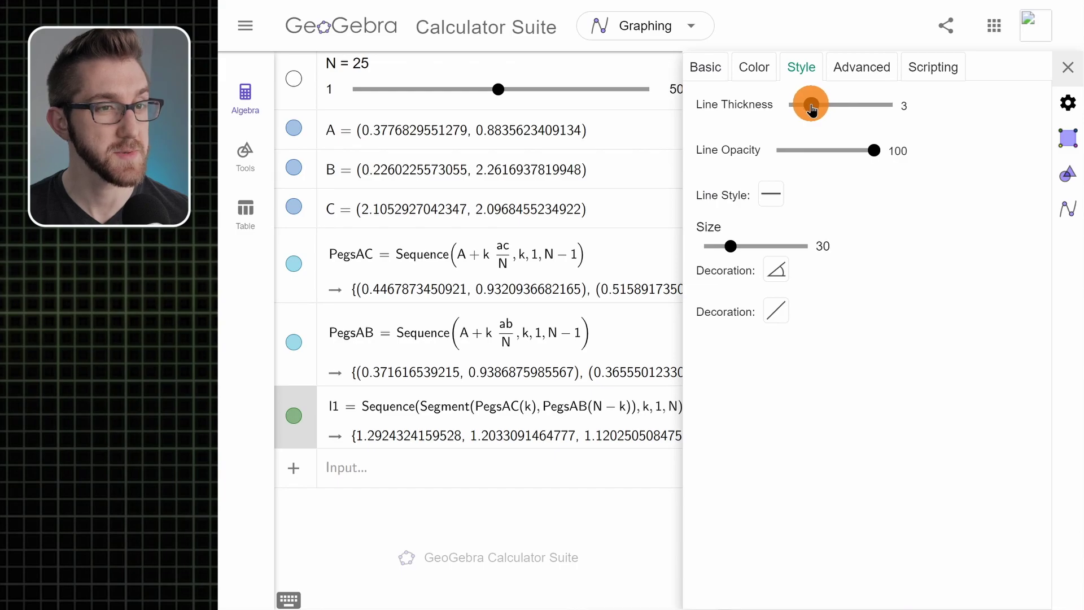
drag(804, 107, 816, 105)
click(751, 67)
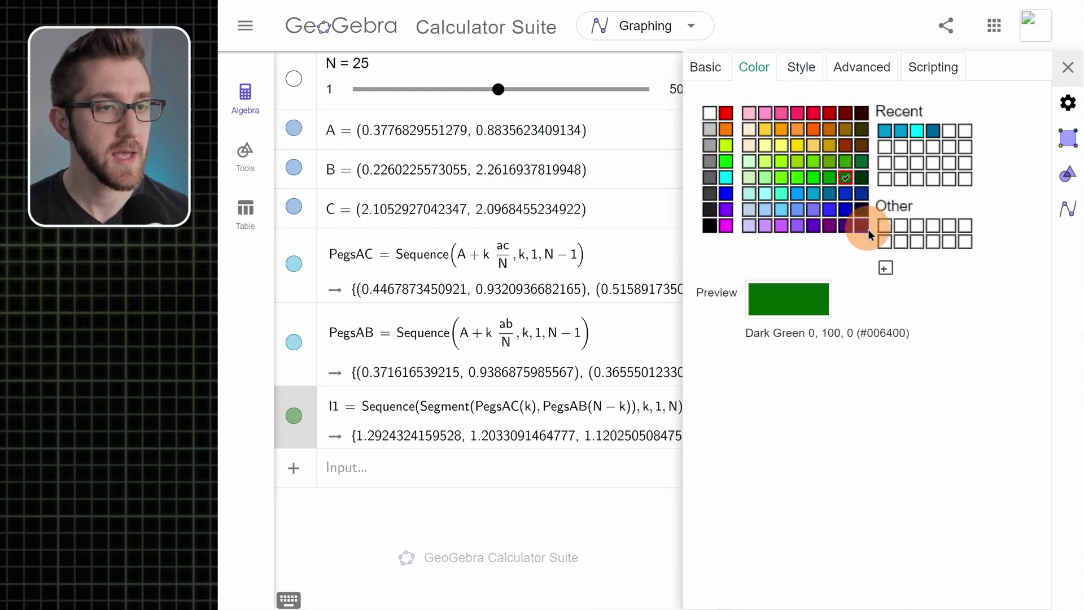
click(810, 194)
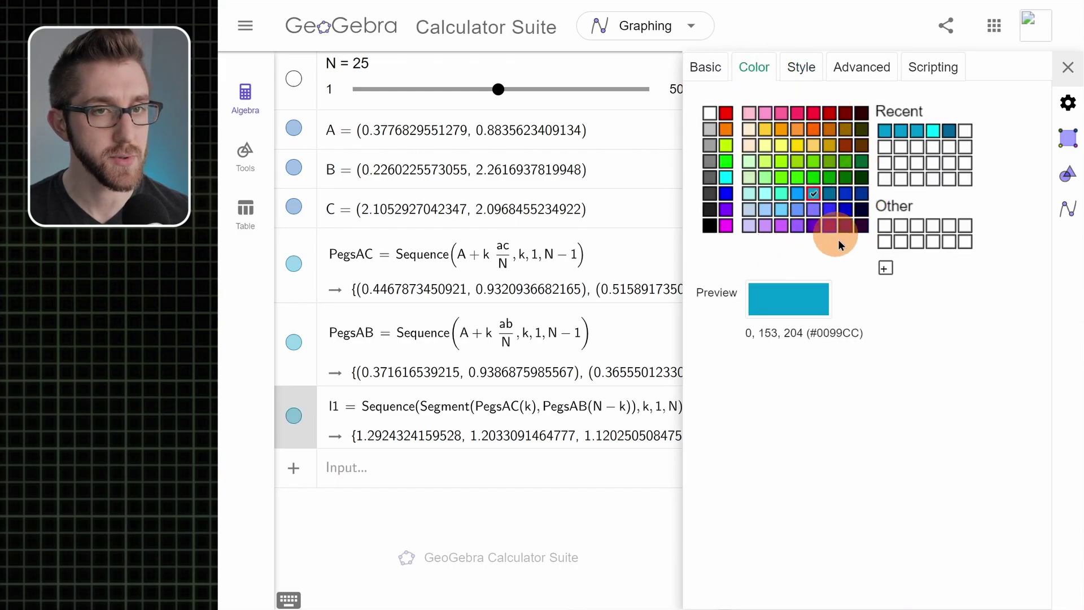
click(1068, 66)
click(977, 369)
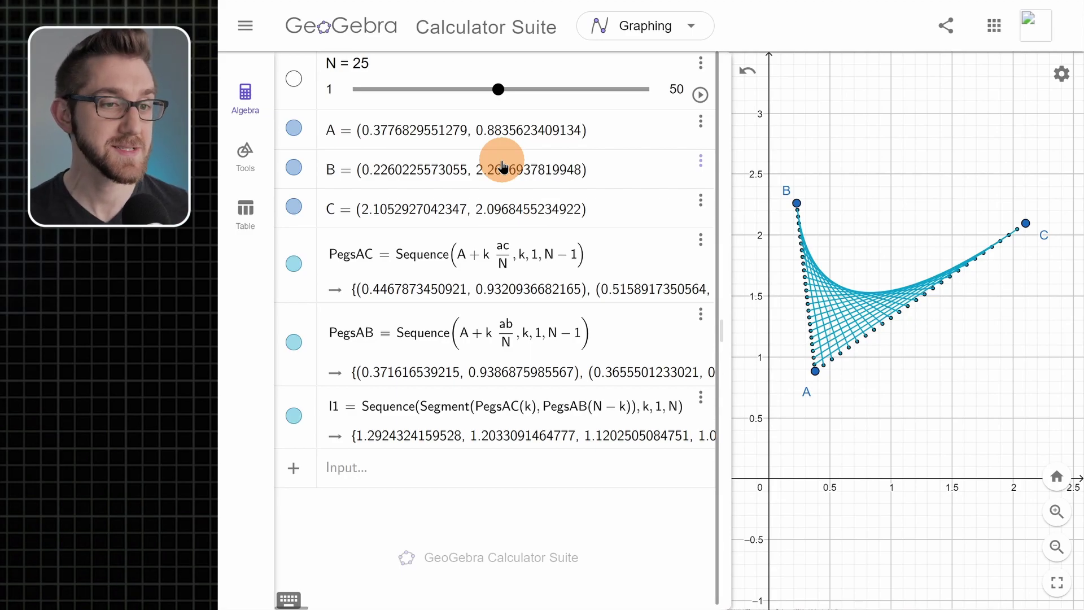
Raise N to 50, widen the graph area, and drag A near (0.73, 0.41) and B up-left.
drag(501, 99, 551, 230)
drag(755, 392, 906, 372)
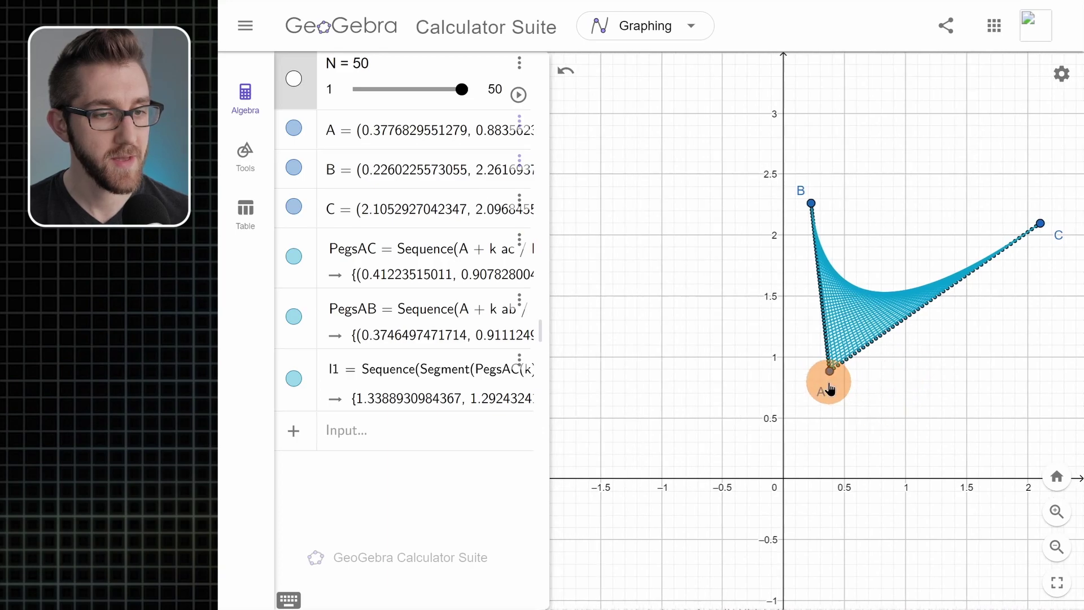
drag(830, 371, 825, 474)
mouse_move(811, 203)
mouse_down()
mouse_move(702, 186)
mouse_move(797, 189)
mouse_up()
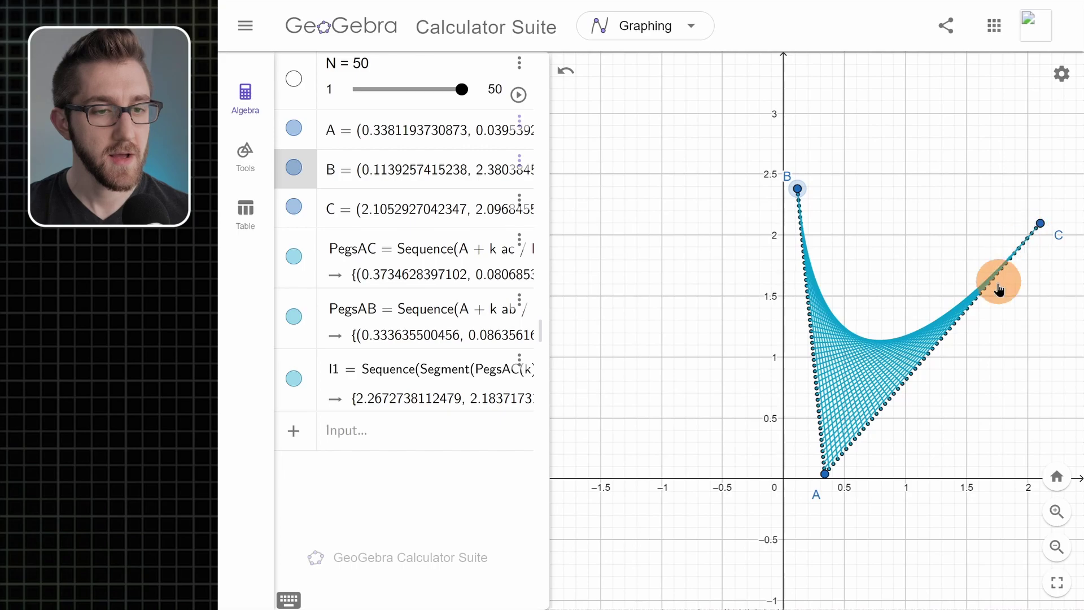
drag(825, 474, 873, 429)
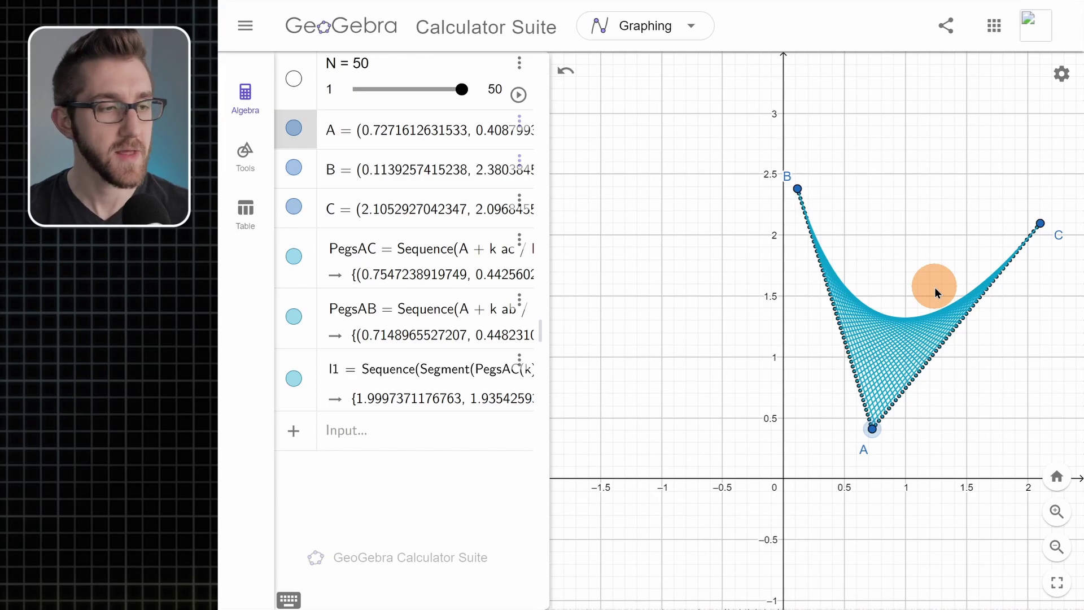
click(431, 435)
Plot the parabola f: y = x^2.
text(y=x^2)
key(Return)
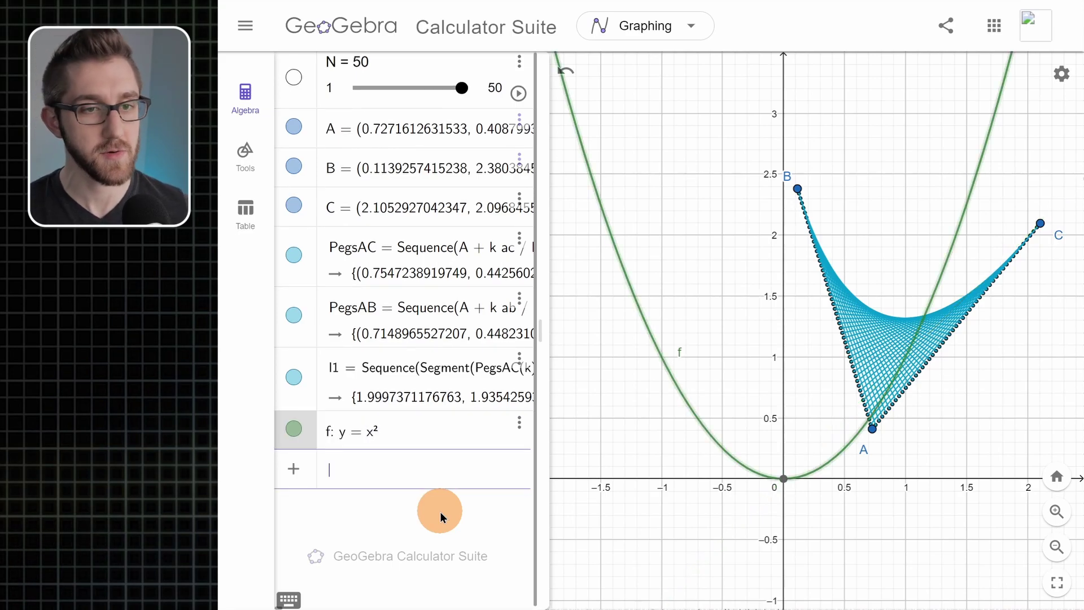
click(915, 581)
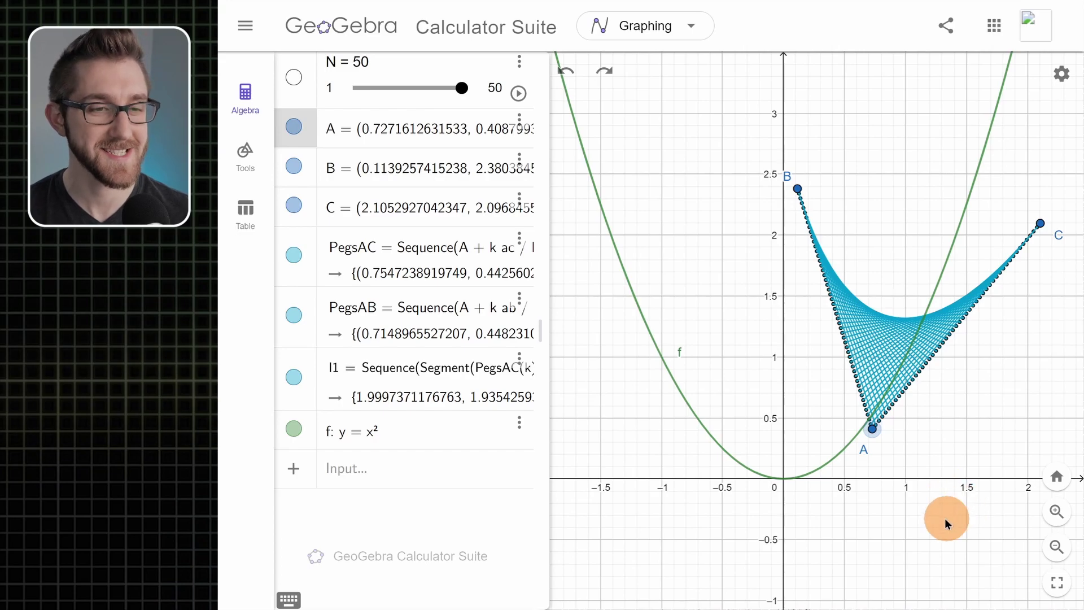
Place B at (-1, 1), A at (0, -1) and C at (1, 1) to match the parabola.
drag(931, 515, 950, 460)
scroll(932, 484, down, 3)
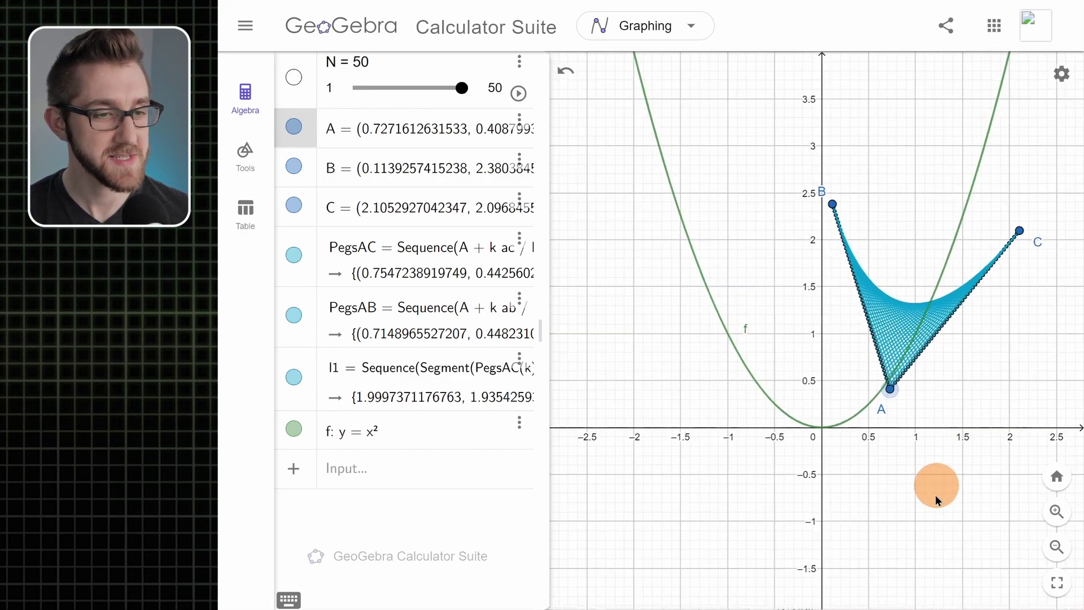
drag(835, 161, 734, 286)
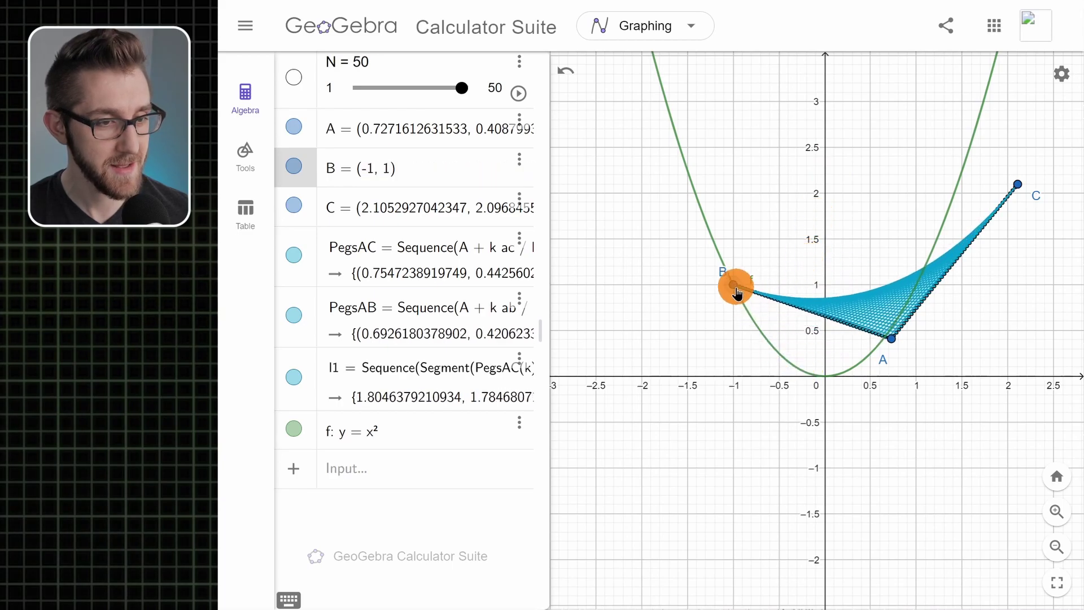
drag(901, 346, 826, 468)
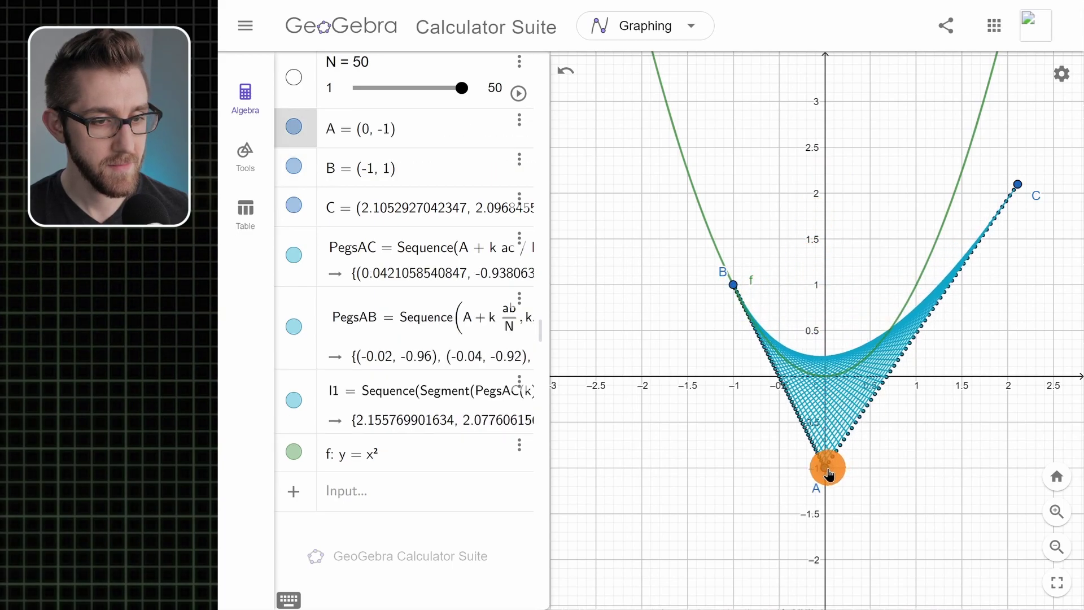
drag(1019, 185, 916, 282)
scroll(831, 401, up, 5)
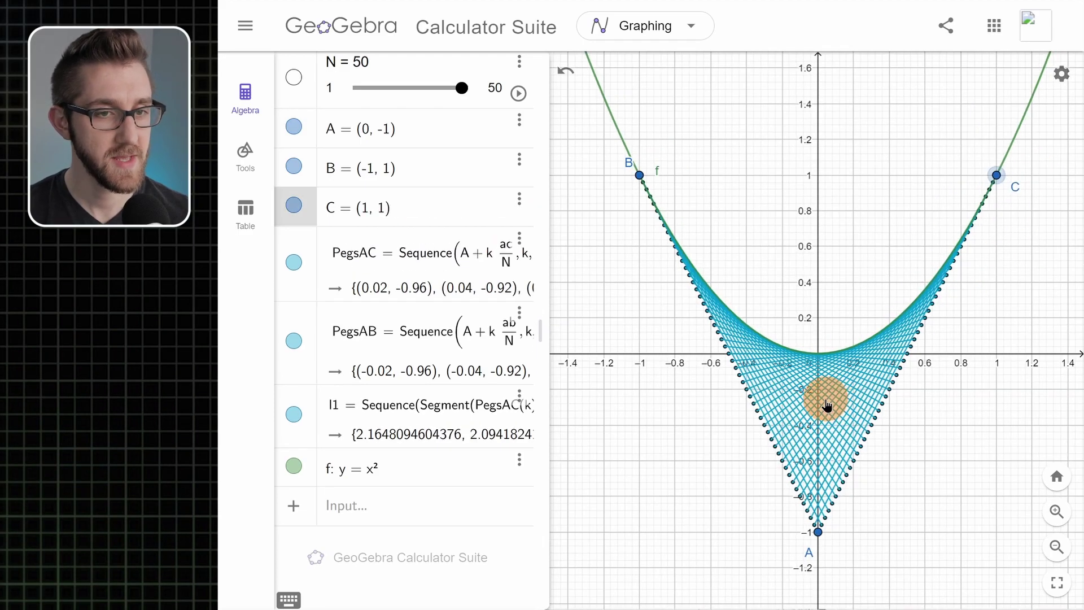
click(830, 405)
click(958, 402)
scroll(958, 402, up, 3)
drag(956, 327, 1000, 399)
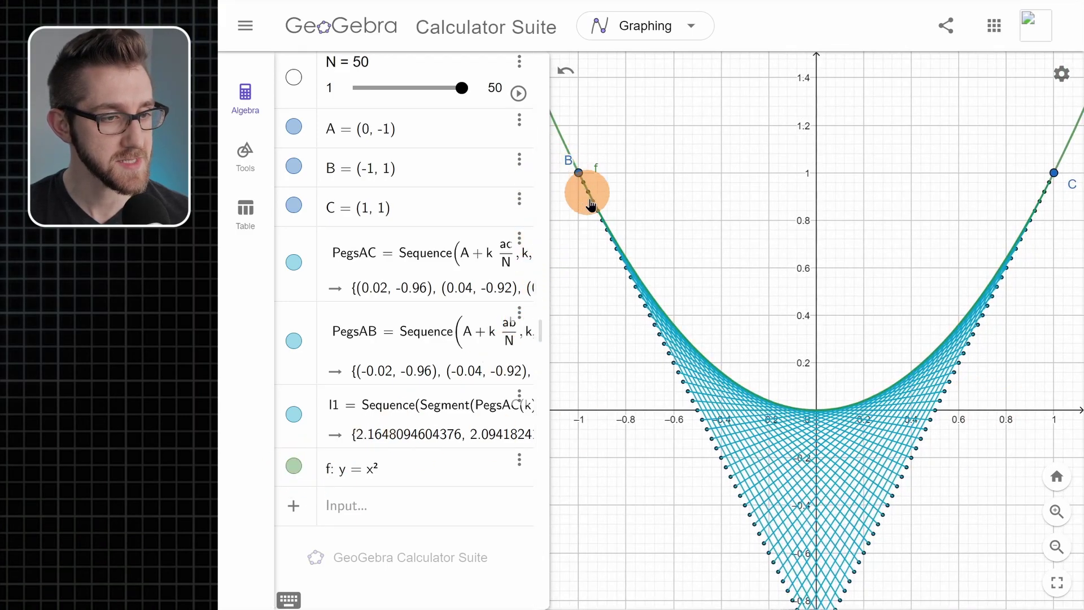
Hide parabola f and move A to (-0.4, -0.6).
click(294, 466)
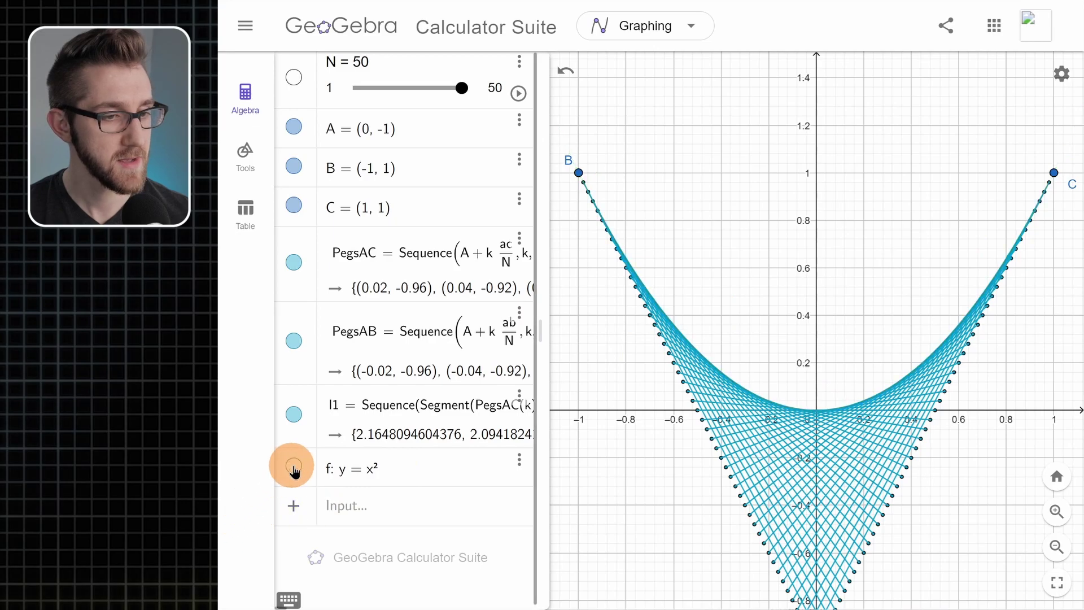
scroll(713, 449, down, 3)
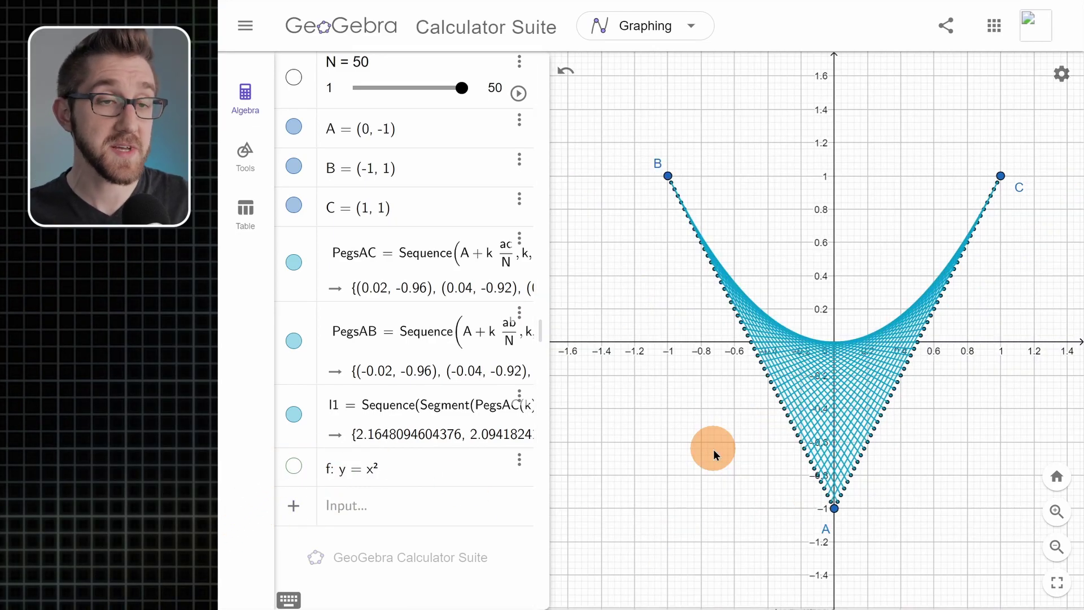
drag(835, 507, 768, 441)
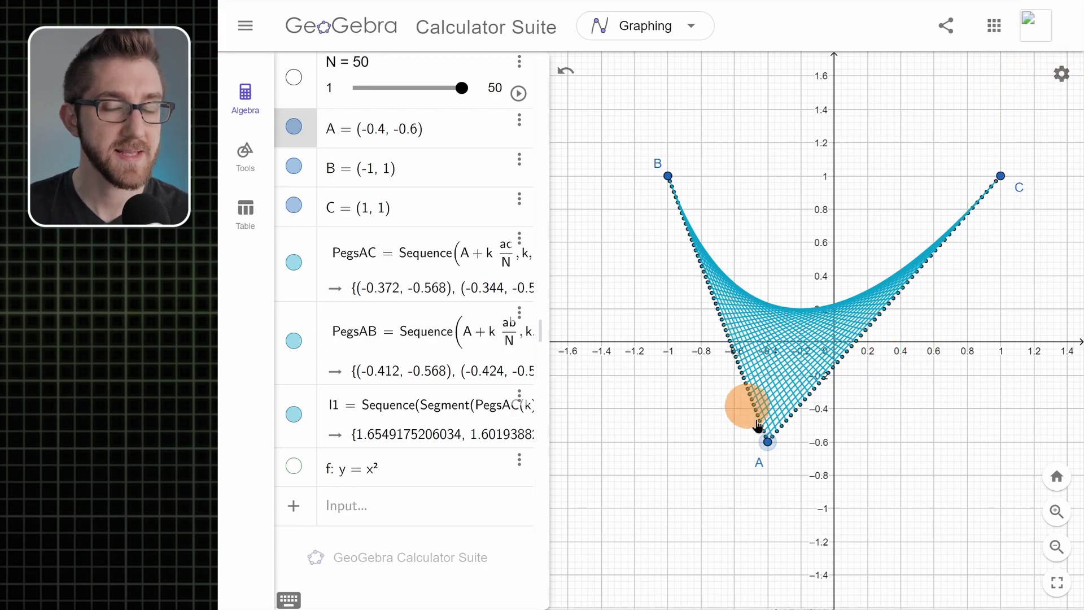
Hide the axes and set the grid to No Grid.
click(1062, 82)
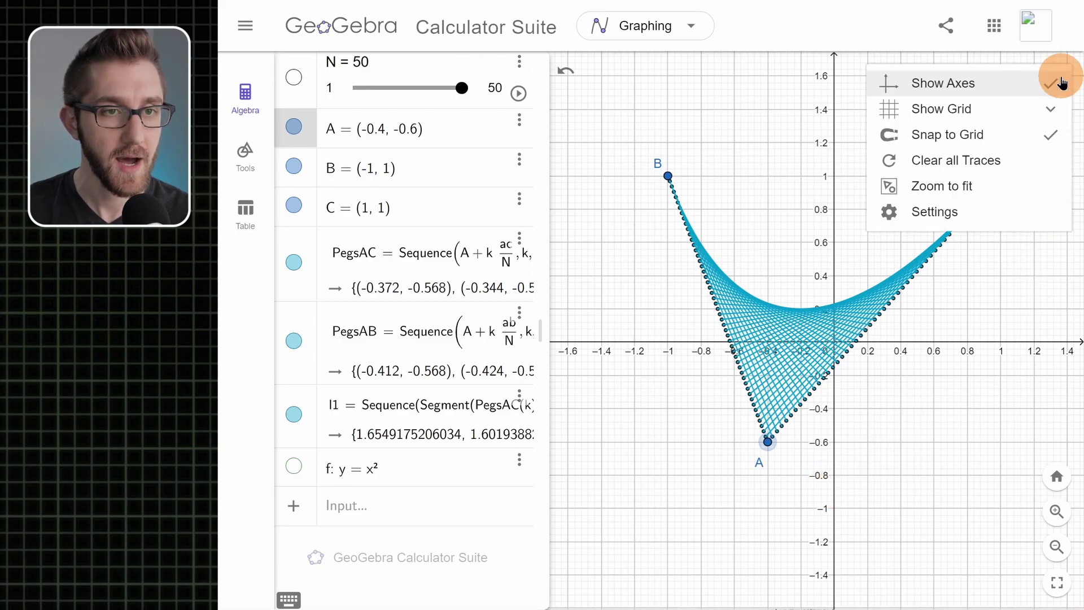
click(973, 86)
click(1062, 82)
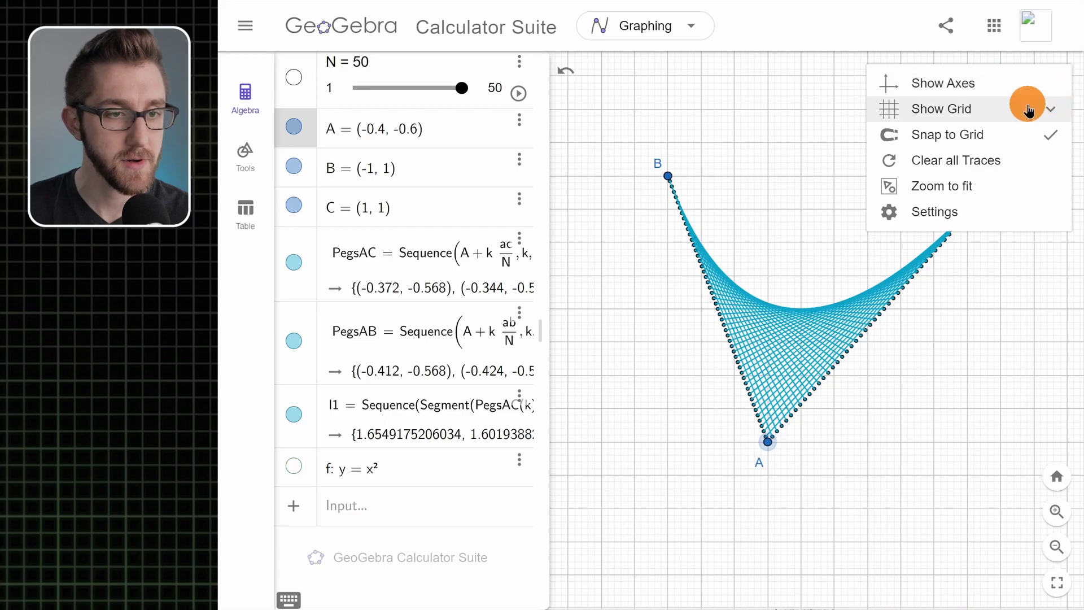
click(1037, 107)
click(962, 146)
Set the graphics background colour to dark gray #202020.
click(1060, 81)
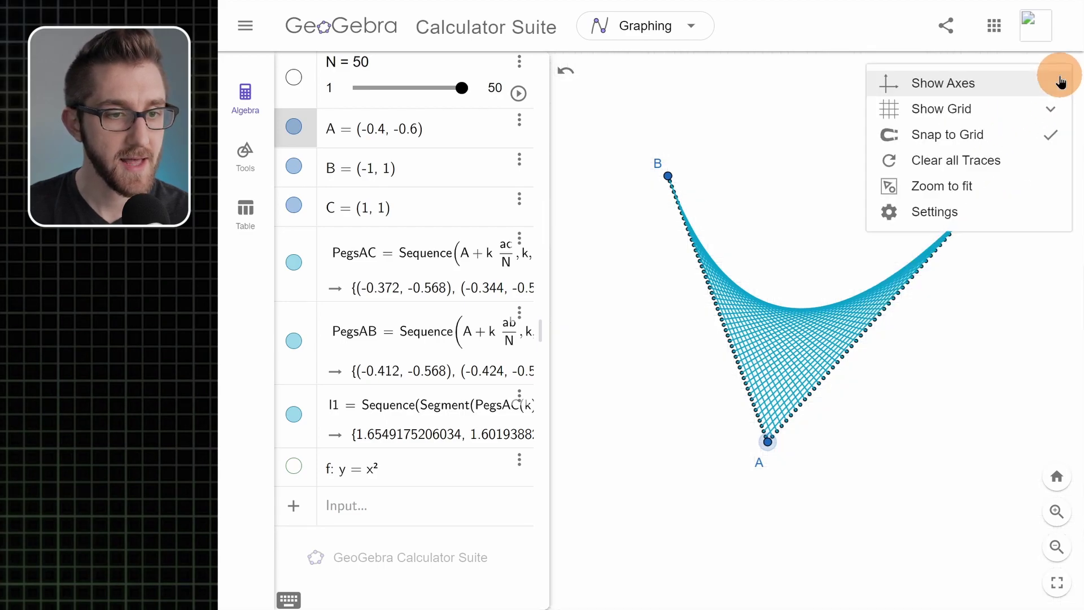
click(944, 214)
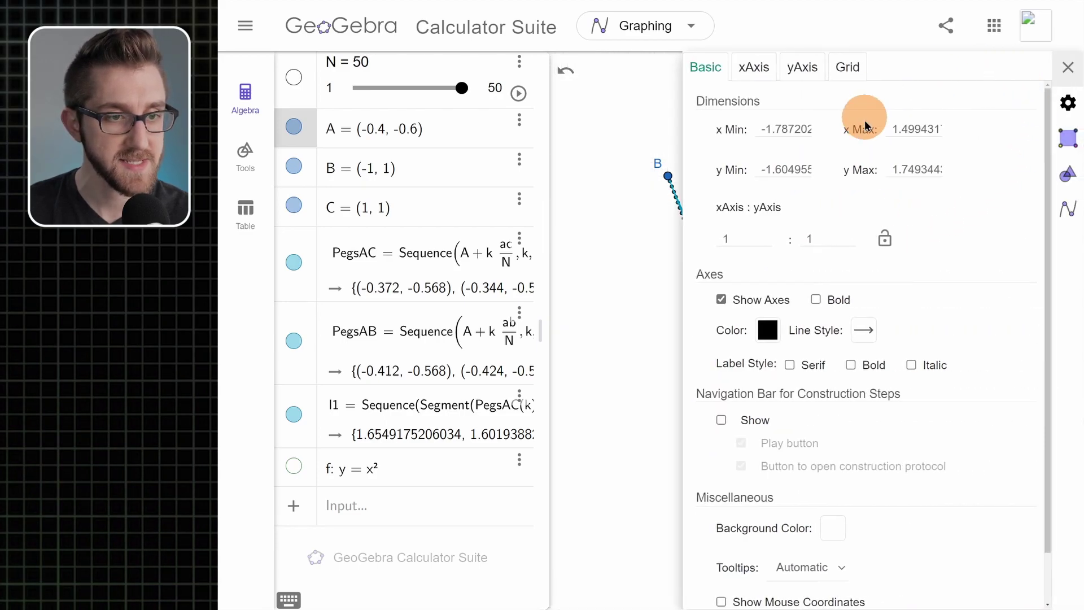
scroll(830, 534, down, 1)
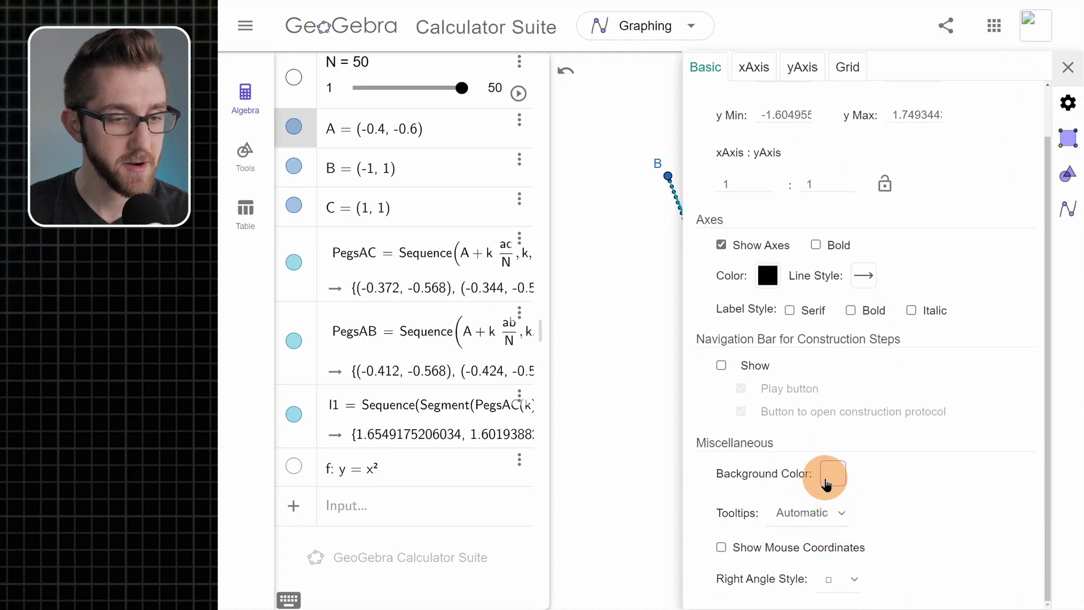
click(828, 474)
click(511, 327)
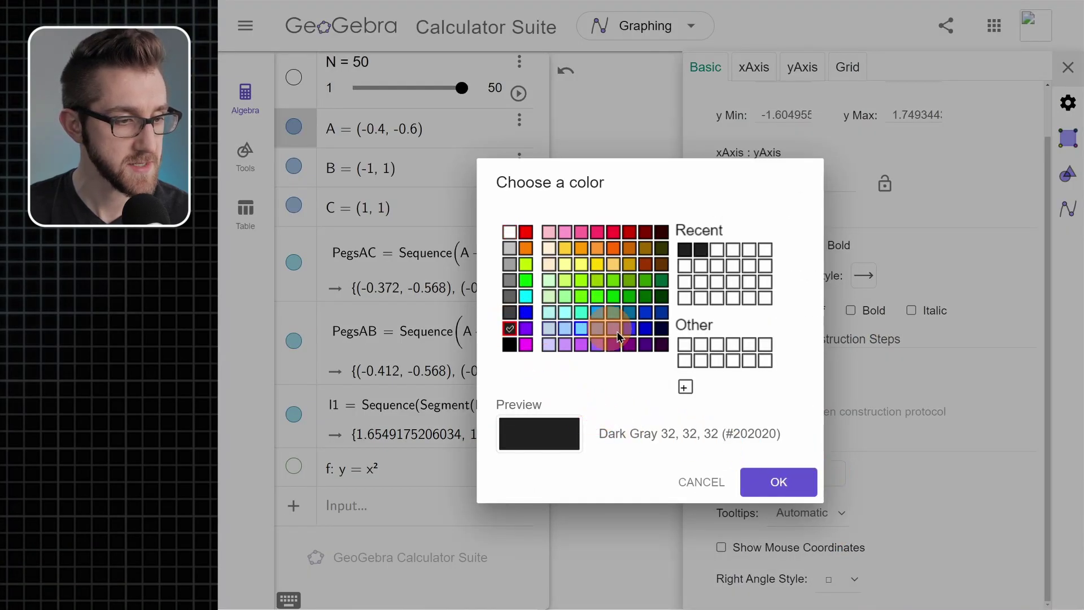
click(789, 496)
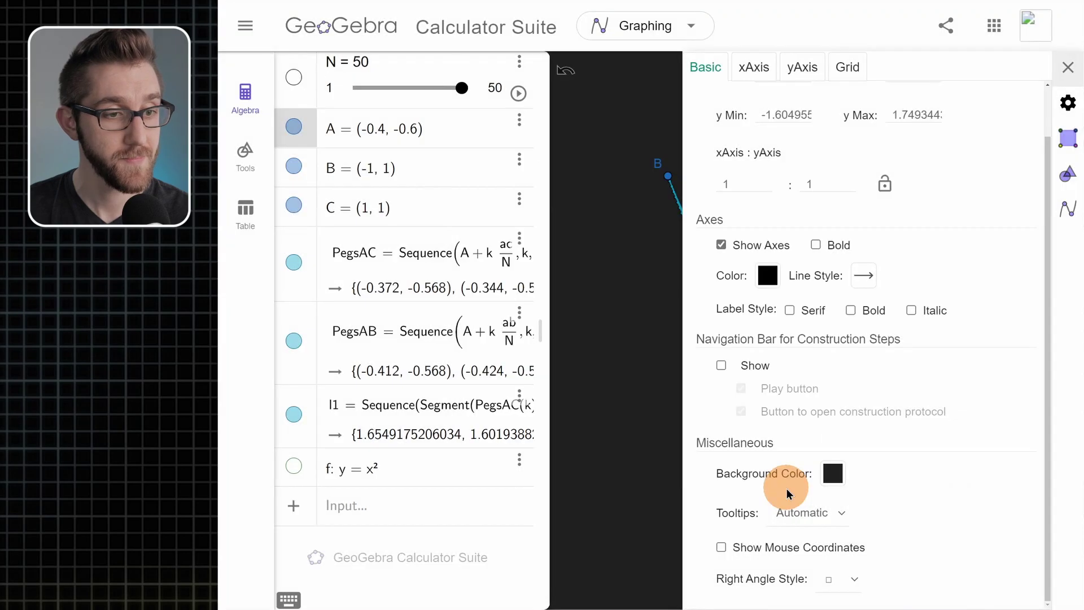
click(1068, 67)
Drag the corners to new positions to reshape the curve on the dark background.
drag(768, 441, 643, 370)
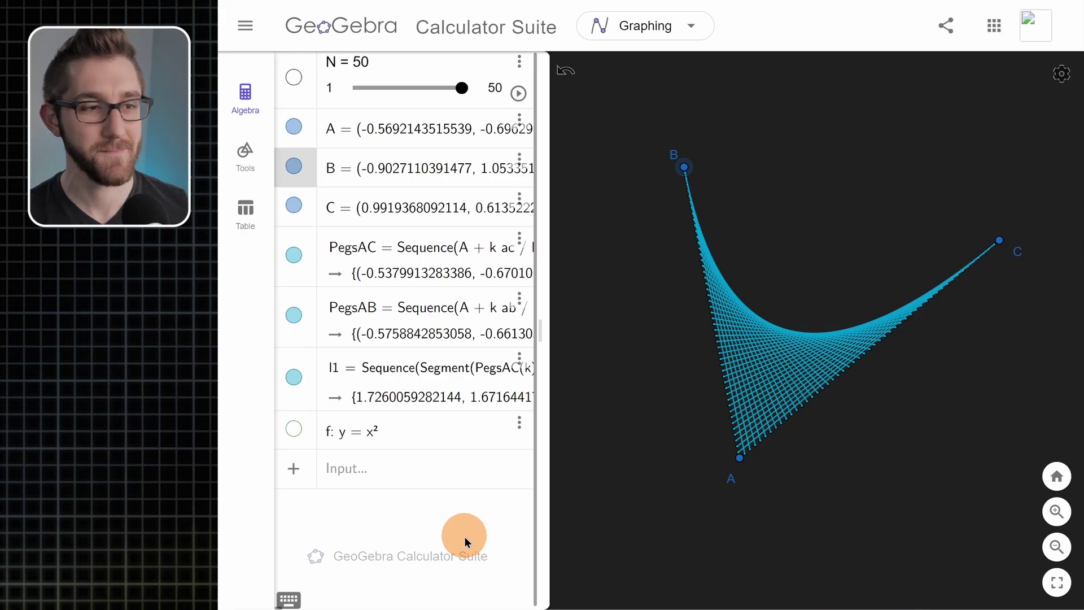
click(518, 424)
Delete parabola f, set N to 15, and enter PegsBC=Sequence(B+k*bc/N, k, 1, N-1).
click(460, 89)
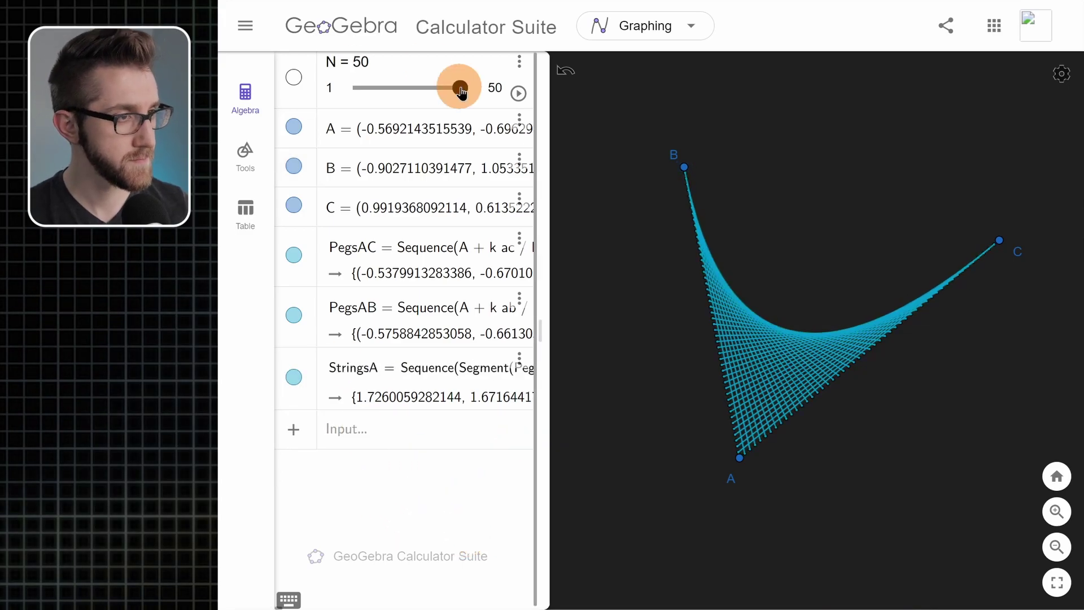
click(384, 538)
text(Pegs)
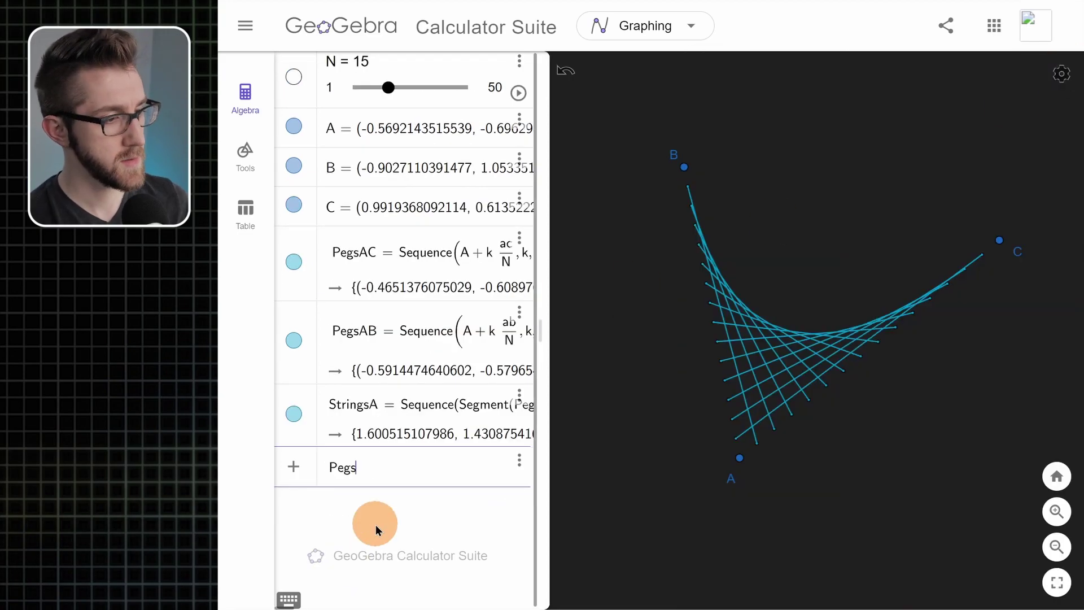
text(BC=Sequence(B+k*bc/N)
key(Right)
text(, k)
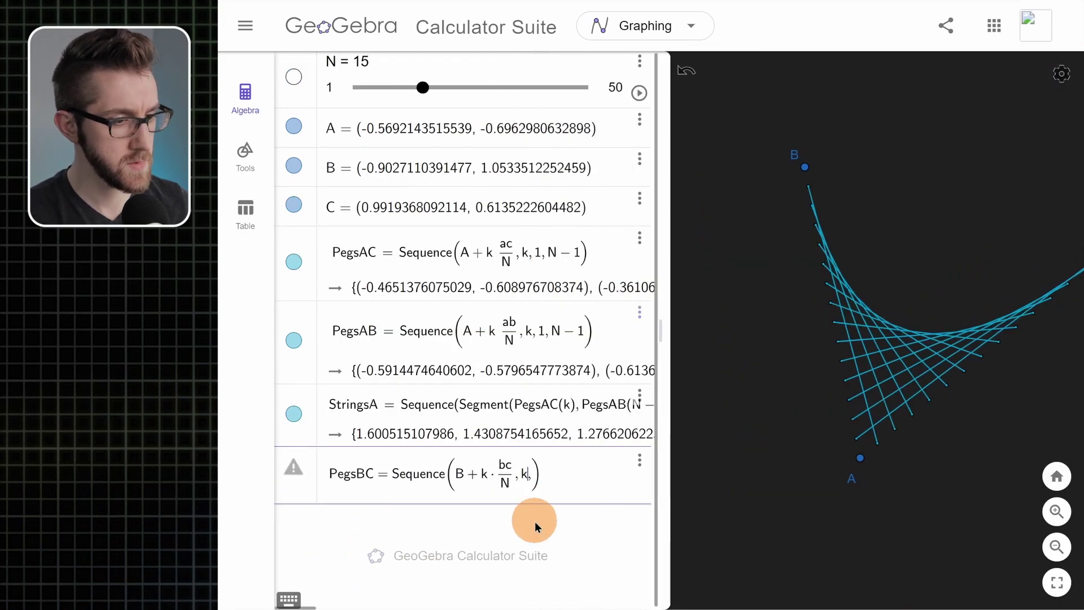
text(, 1, N - 1)
key(Return)
Make the pegs smaller and white, enter the green StringsB strings, and begin StringsC.
text(StringsB)
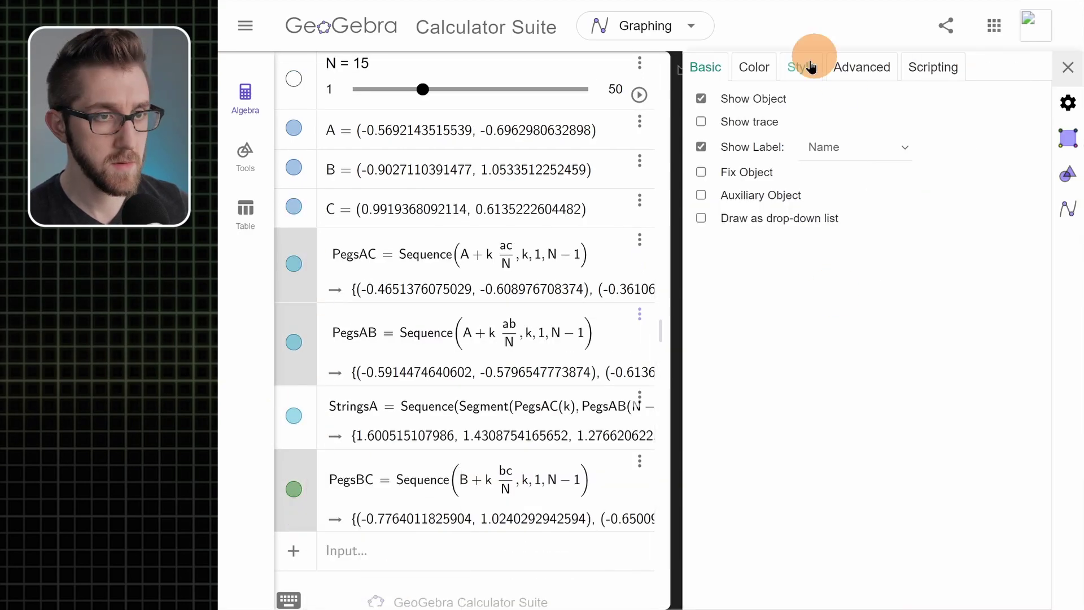
click(814, 65)
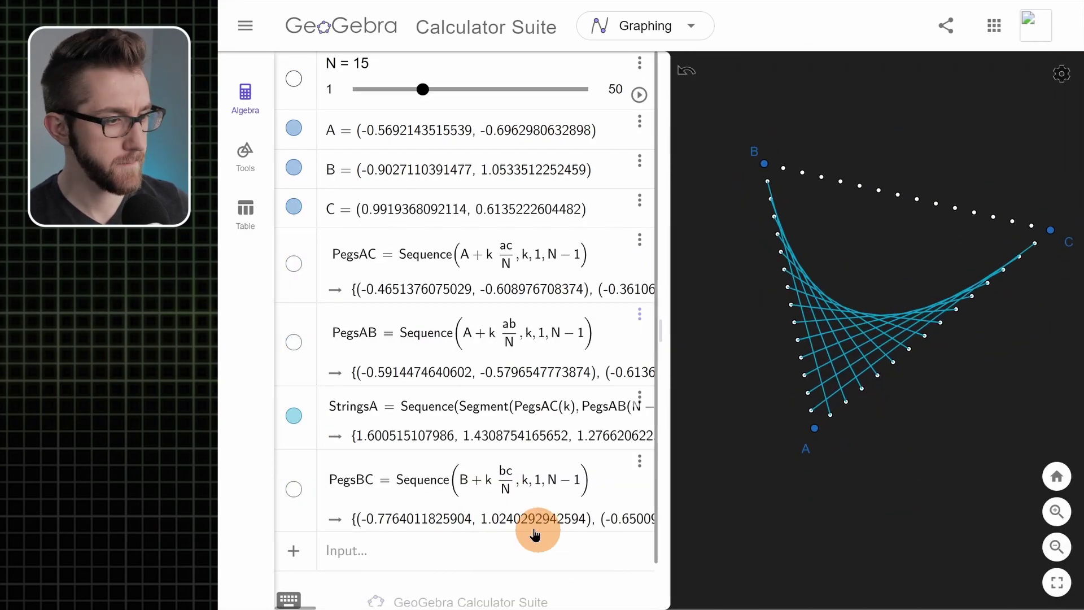
click(535, 534)
text(StringsB=Sequence()
text(C(N-k)),k,1,N)
key(Return)
text(StringsC = Sequence(Segment(PegsAC(k), PegsBC()
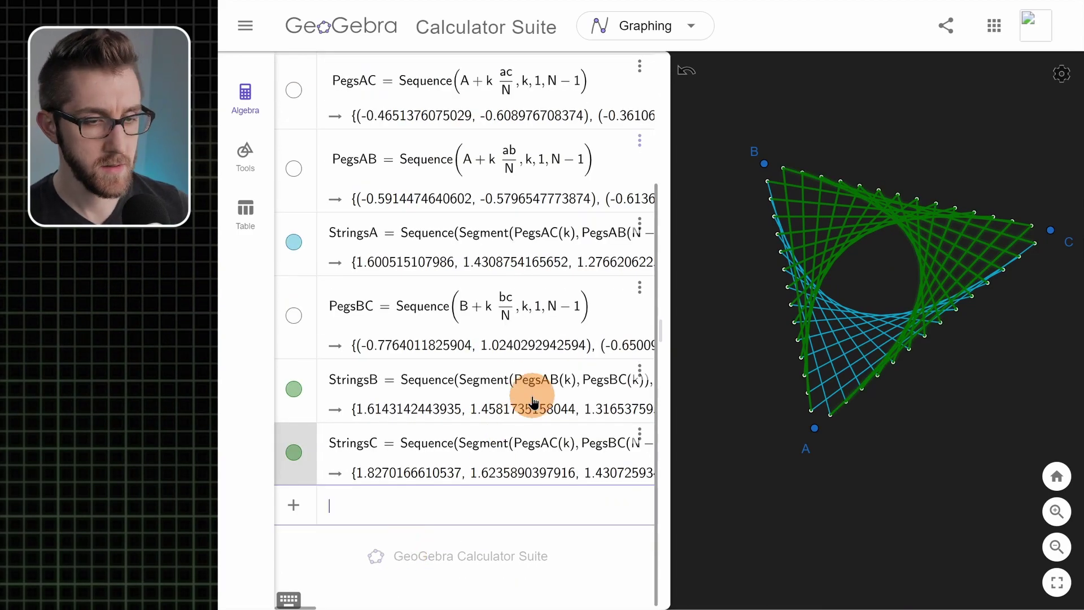
Colour the string sets so StringsB is bright green and StringsC is orange.
ctrl+click(300, 407)
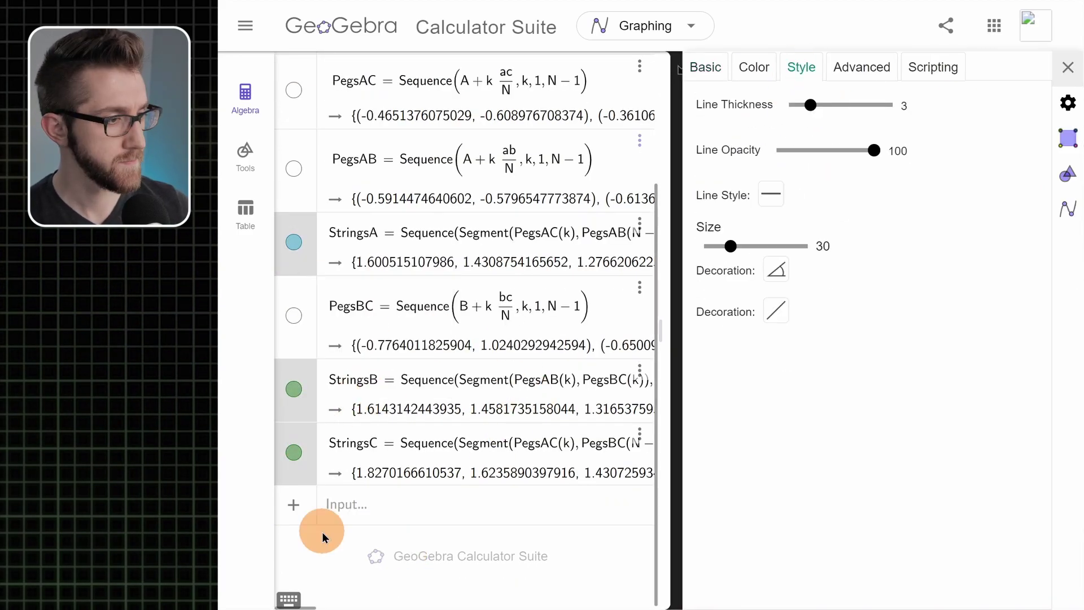
click(754, 67)
click(781, 161)
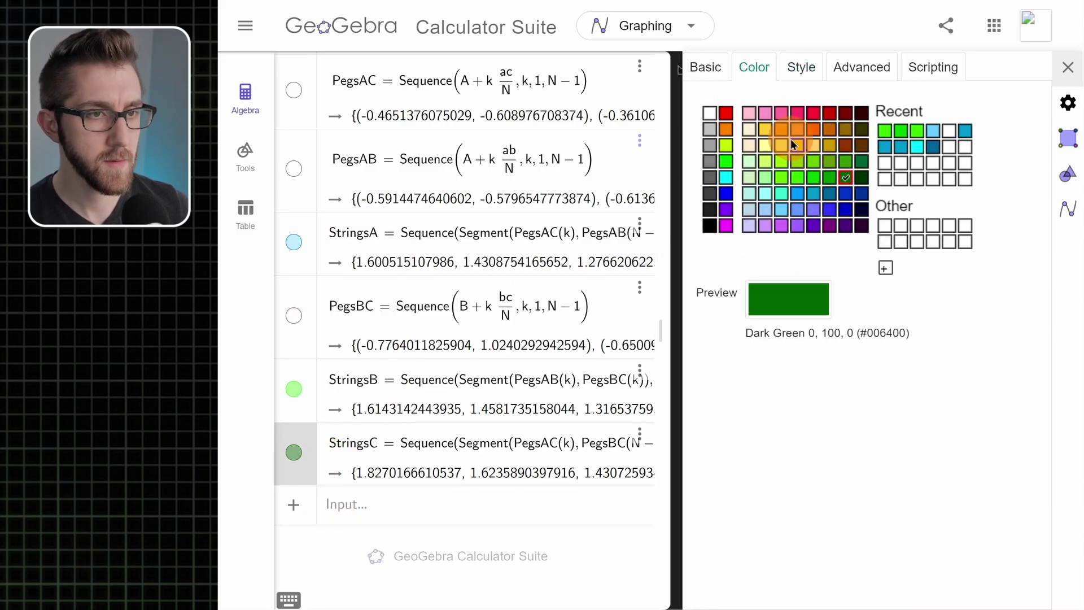
click(793, 144)
click(515, 235)
Raise the N slider from 15 to 40.
scroll(516, 235, up, 5)
drag(434, 88, 541, 90)
click(486, 343)
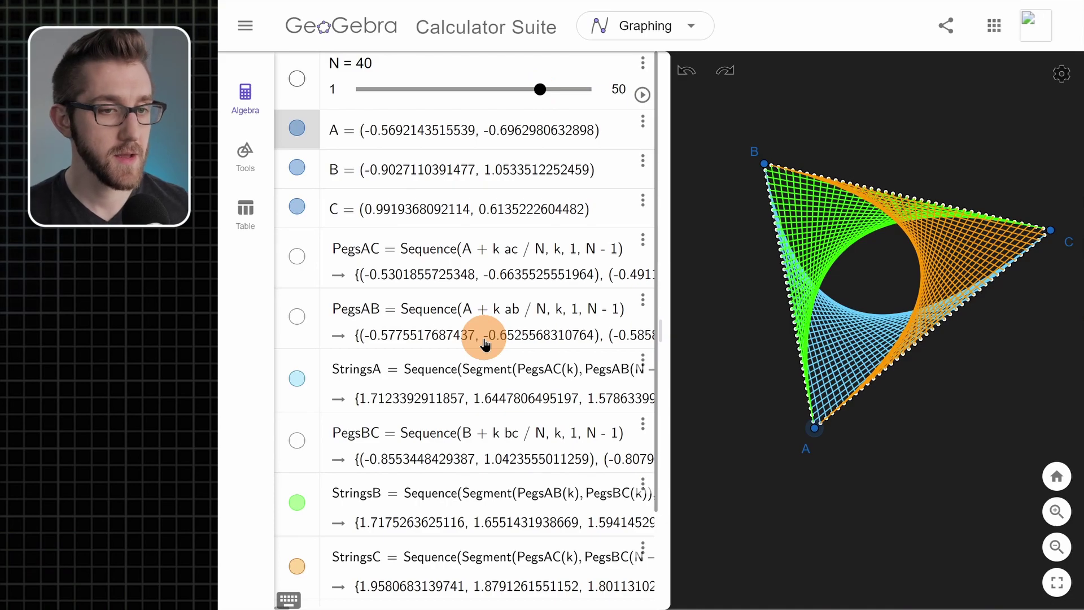
Drag corners A, B and C to about (−1.09, −0.61), (−0.41, 1.33) and (0.90, −0.22).
click(869, 444)
drag(818, 434, 766, 428)
click(1042, 234)
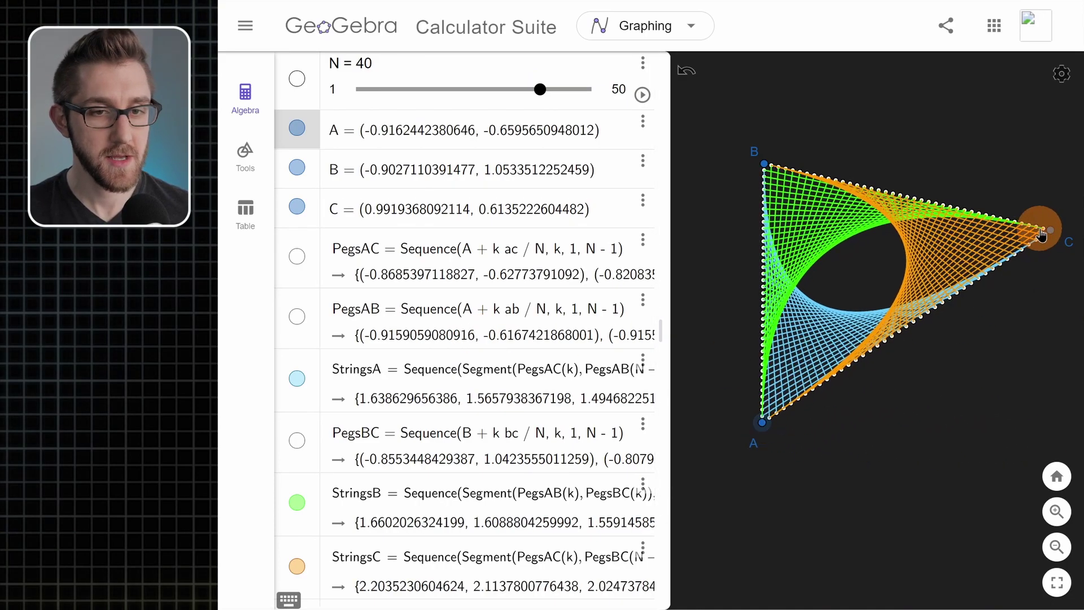
drag(1055, 230, 1020, 386)
click(775, 154)
drag(765, 166, 840, 122)
drag(1011, 382, 1039, 357)
drag(764, 491, 739, 483)
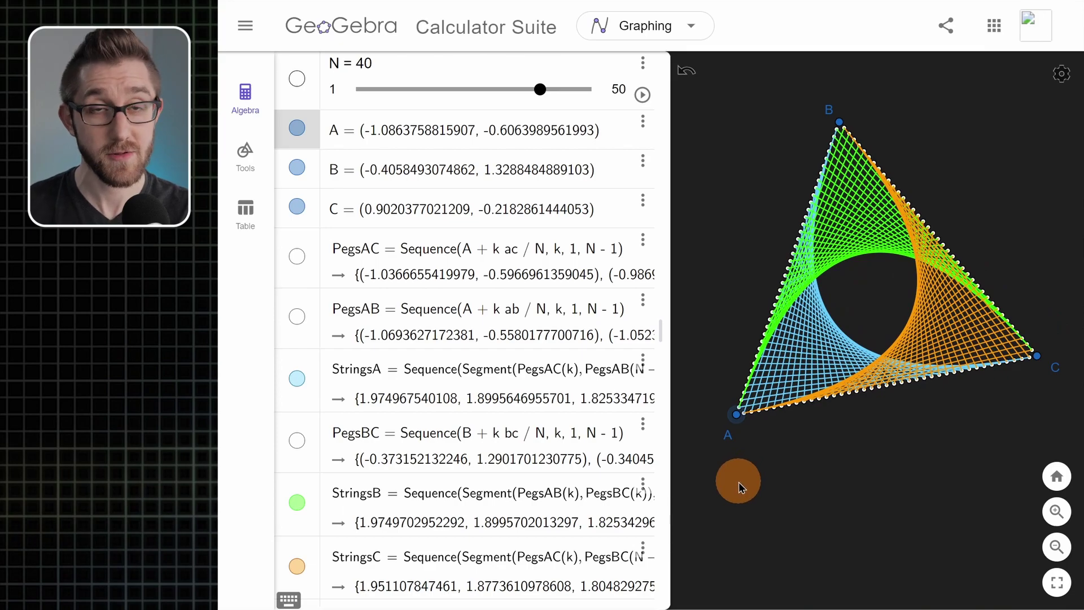
click(879, 466)
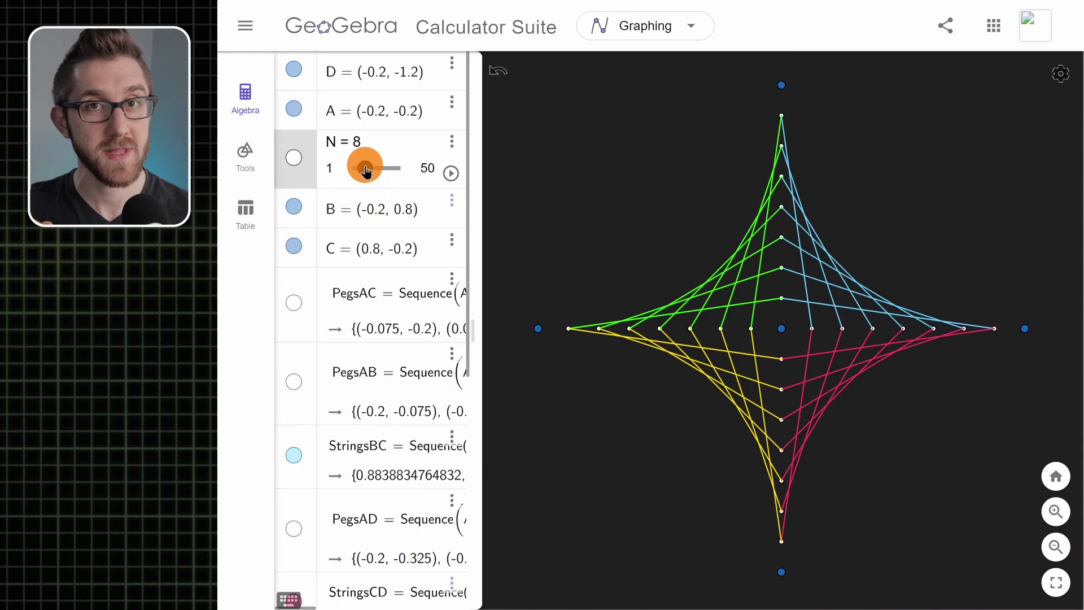
Raise the star example's N from 8 to 26 and nudge centre point D.
drag(365, 171, 378, 170)
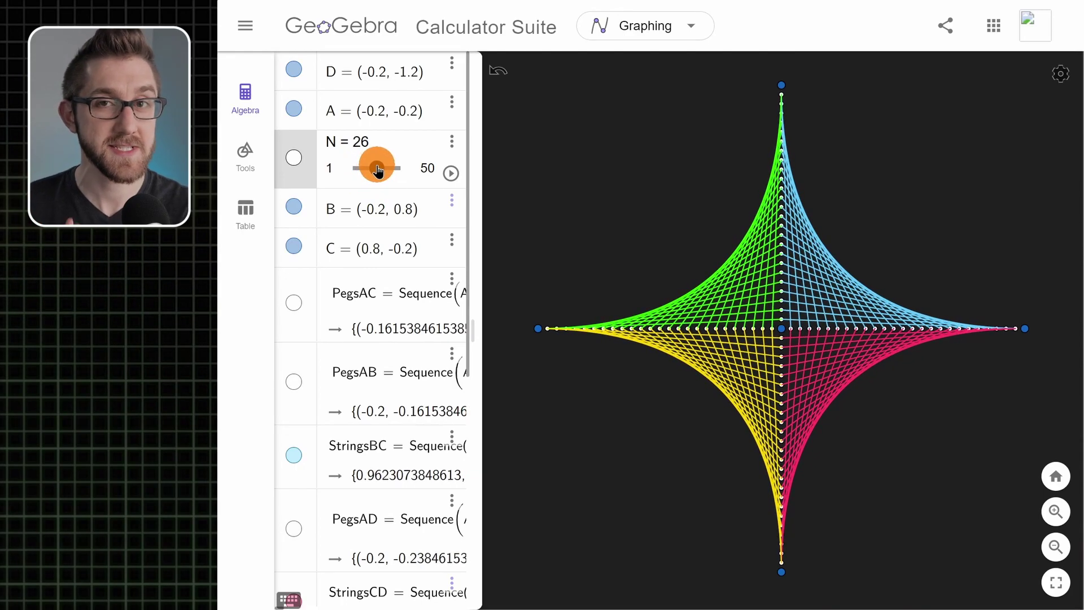
click(782, 572)
mouse_move(783, 575)
mouse_down()
mouse_move(885, 535)
mouse_move(677, 526)
mouse_move(800, 531)
mouse_move(780, 559)
mouse_up()
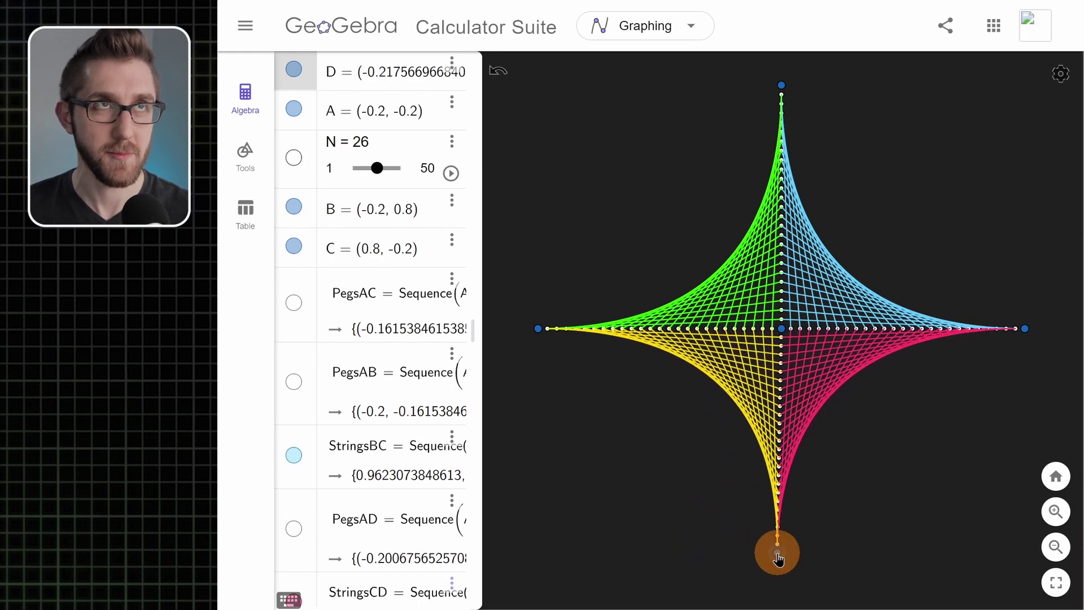